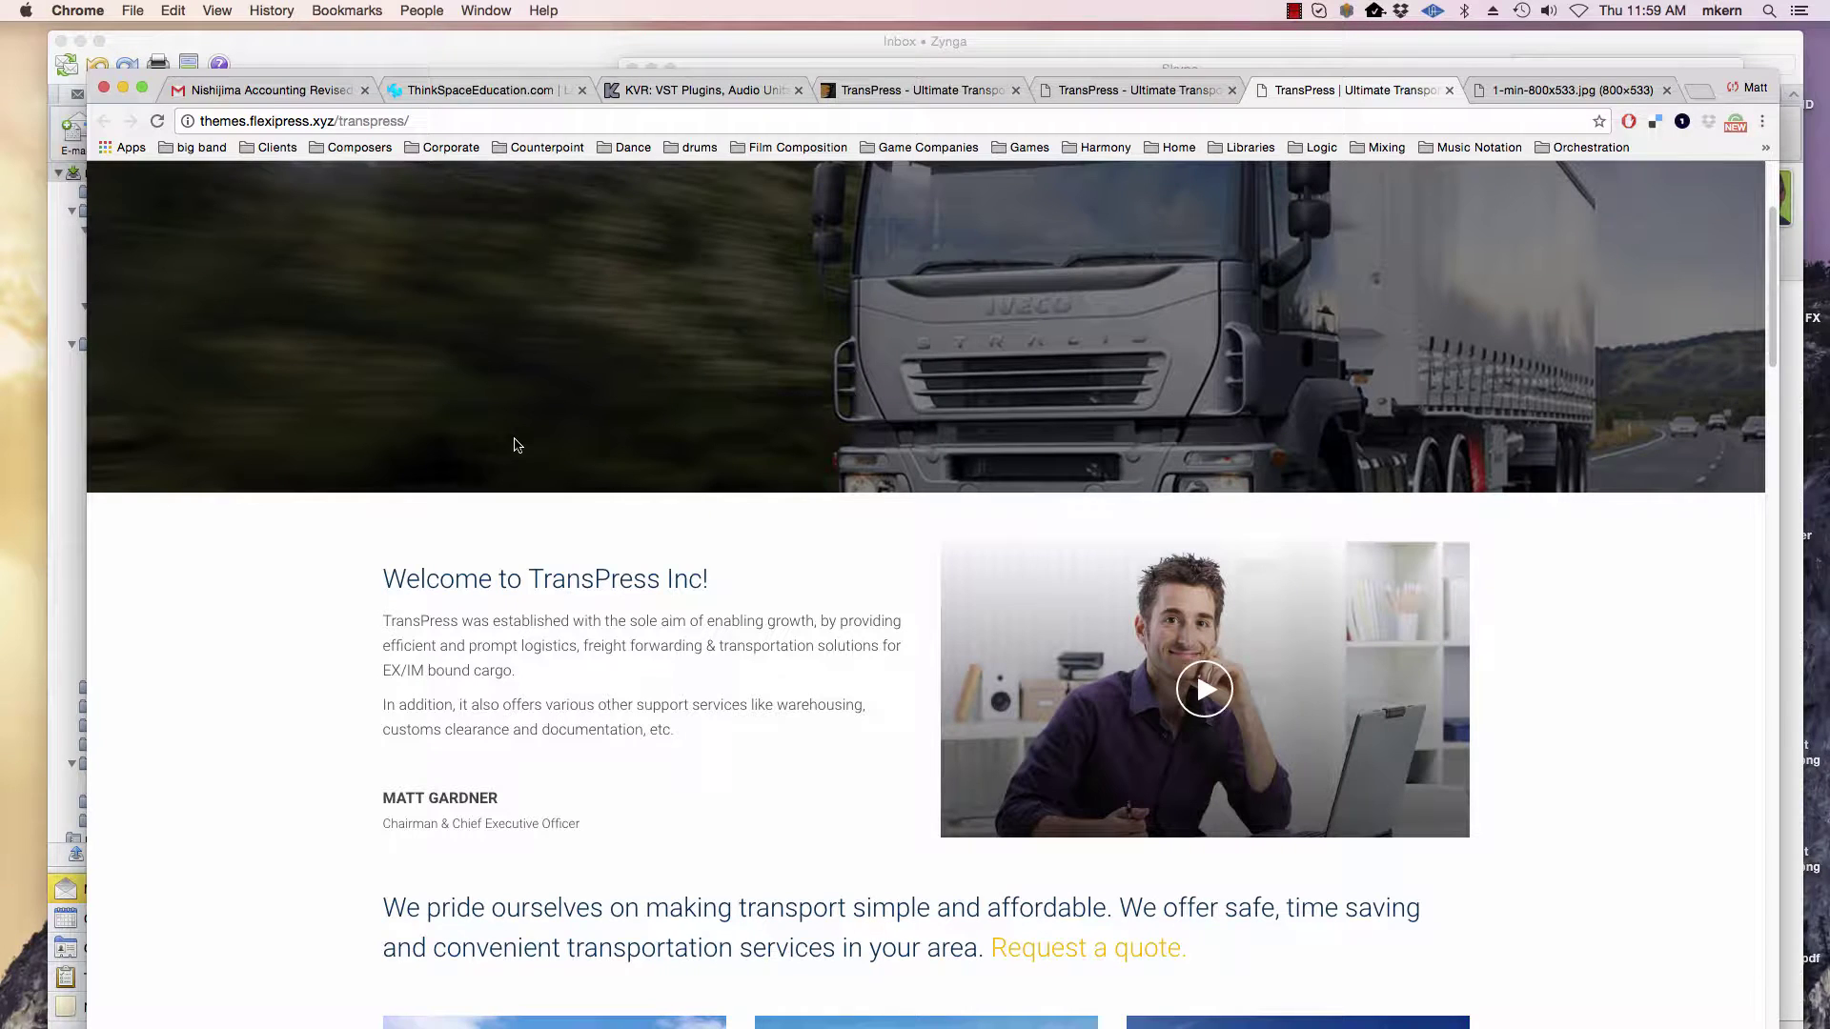
Step: Scroll through the TransPress demo homepage at themes.flexipress.xyz/transpress to review its freight sections
scroll(523, 459, "up", 3)
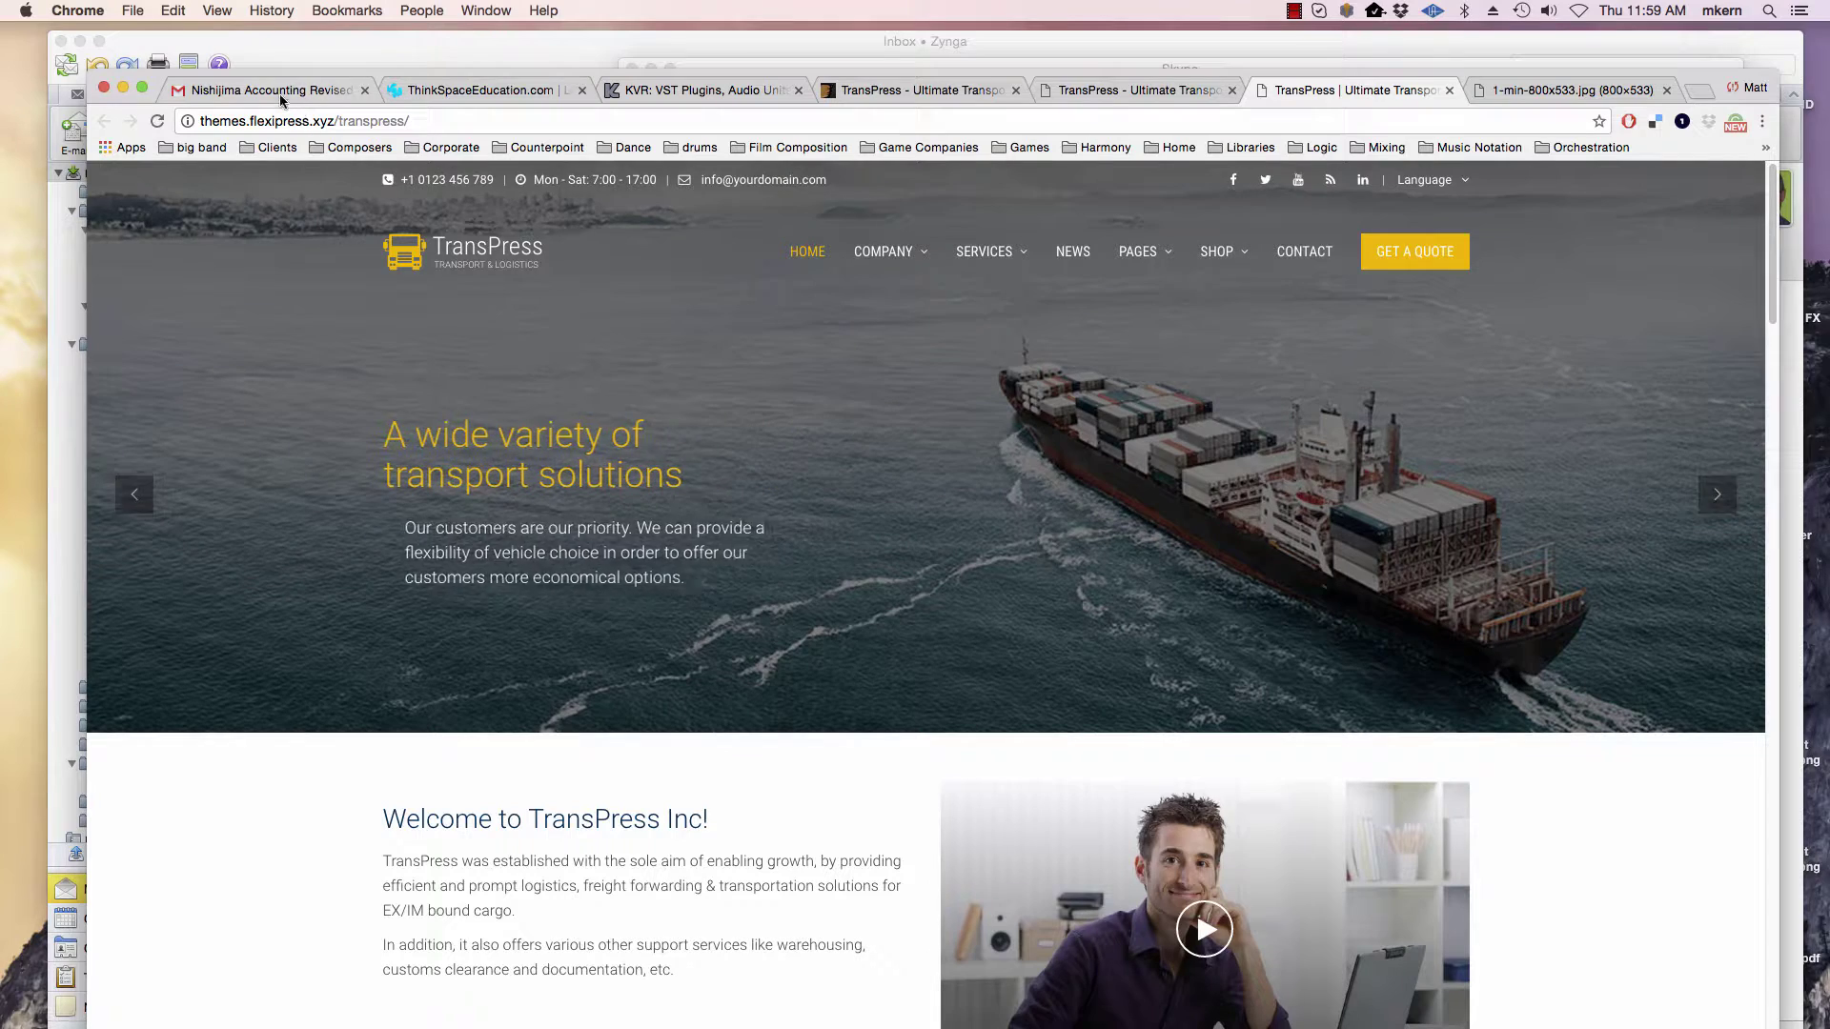
left_click(286, 120)
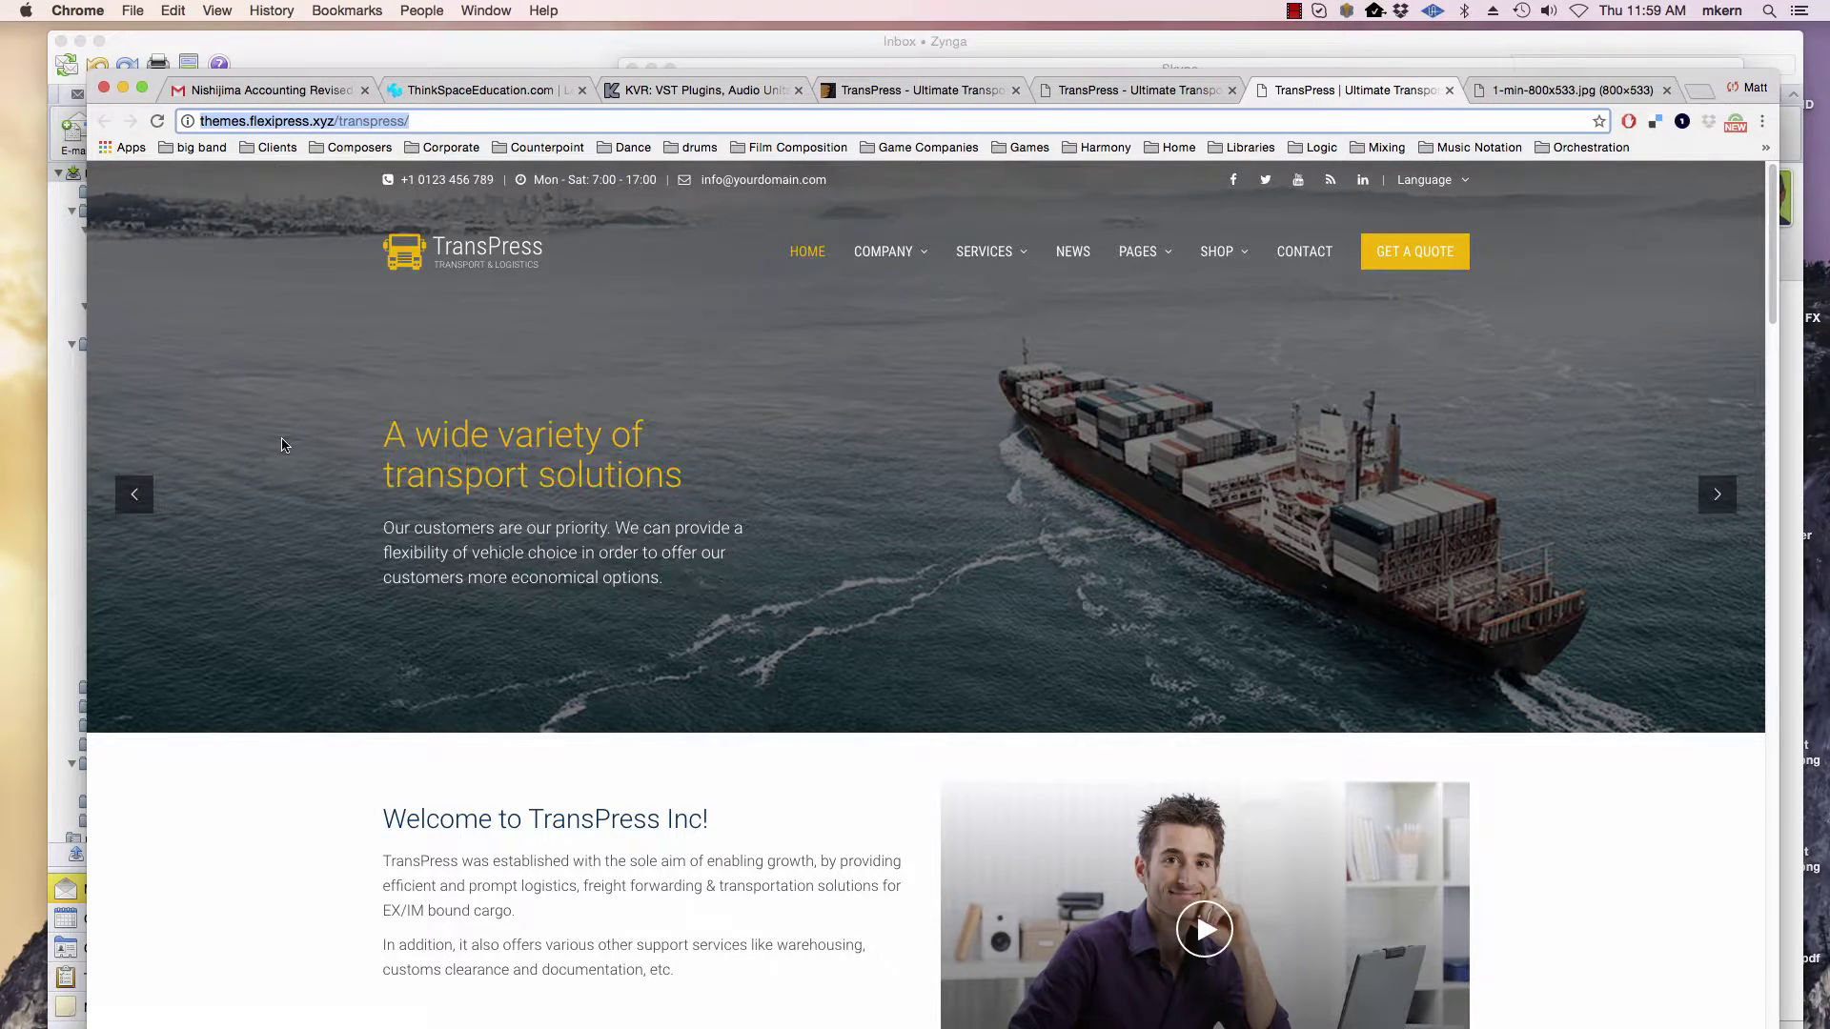
scroll(284, 445, "down", 10)
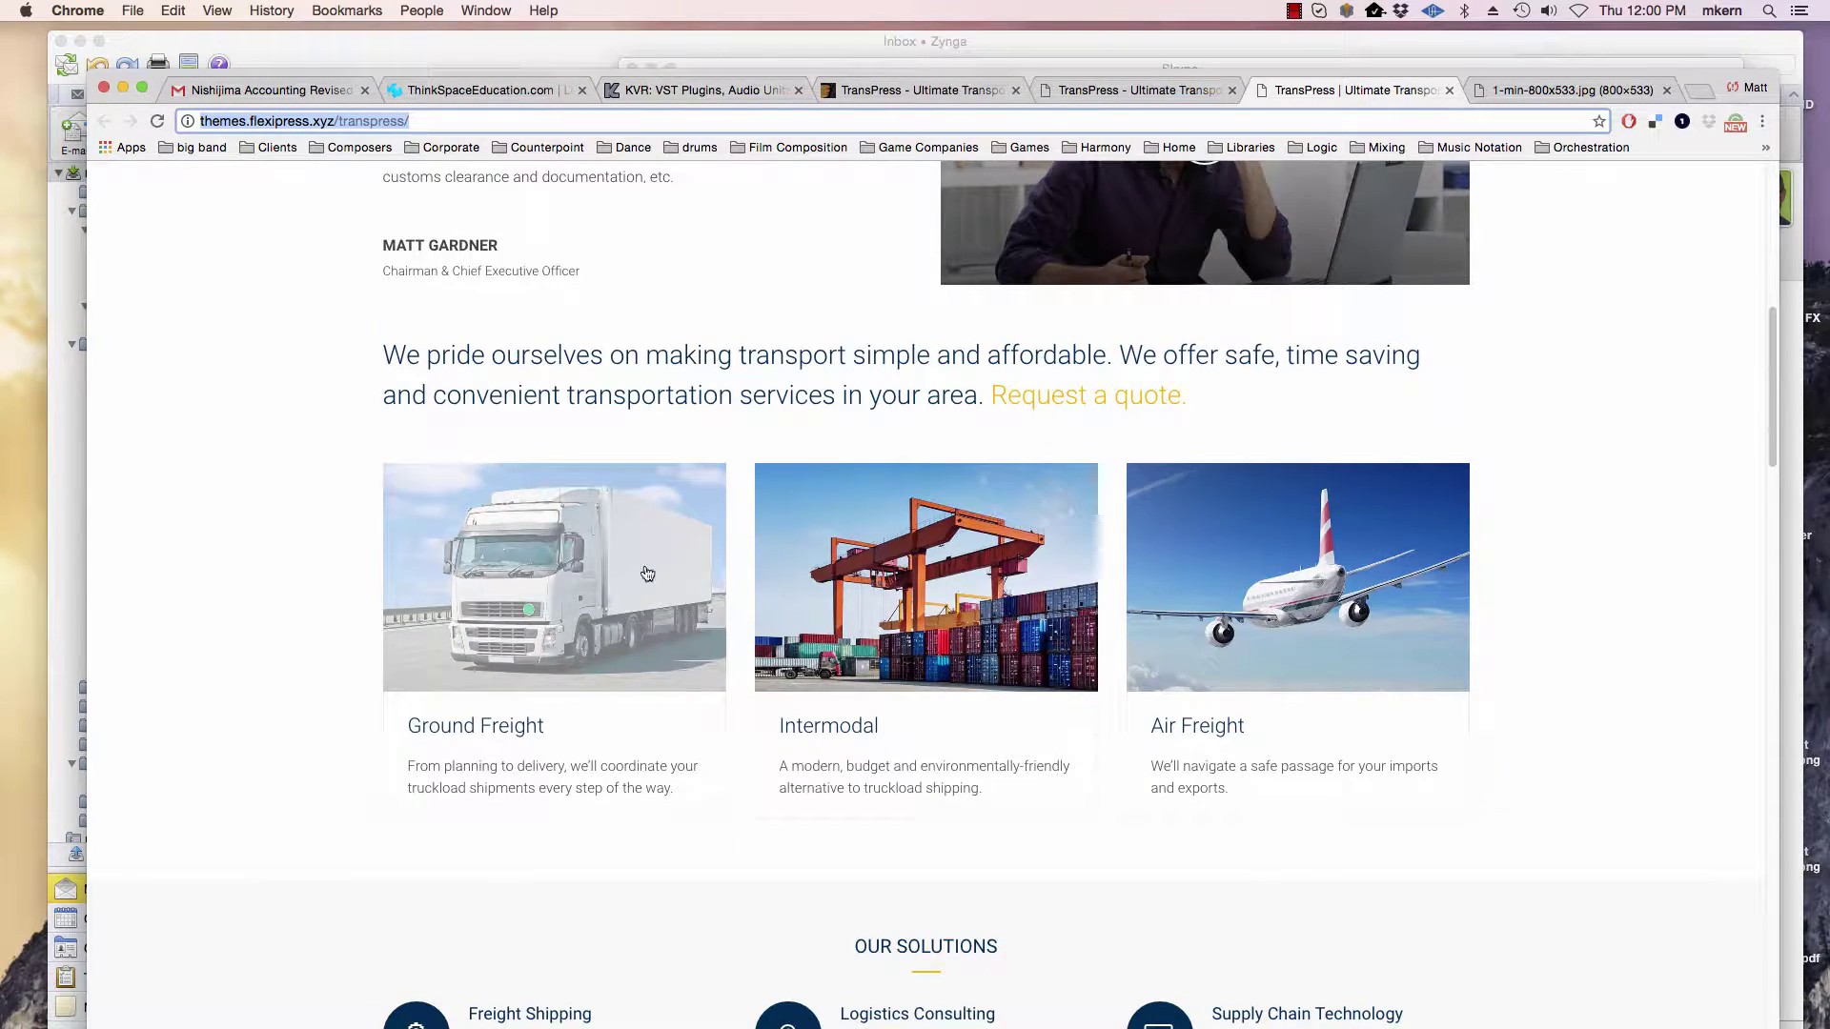
scroll(351, 580, "down", 6)
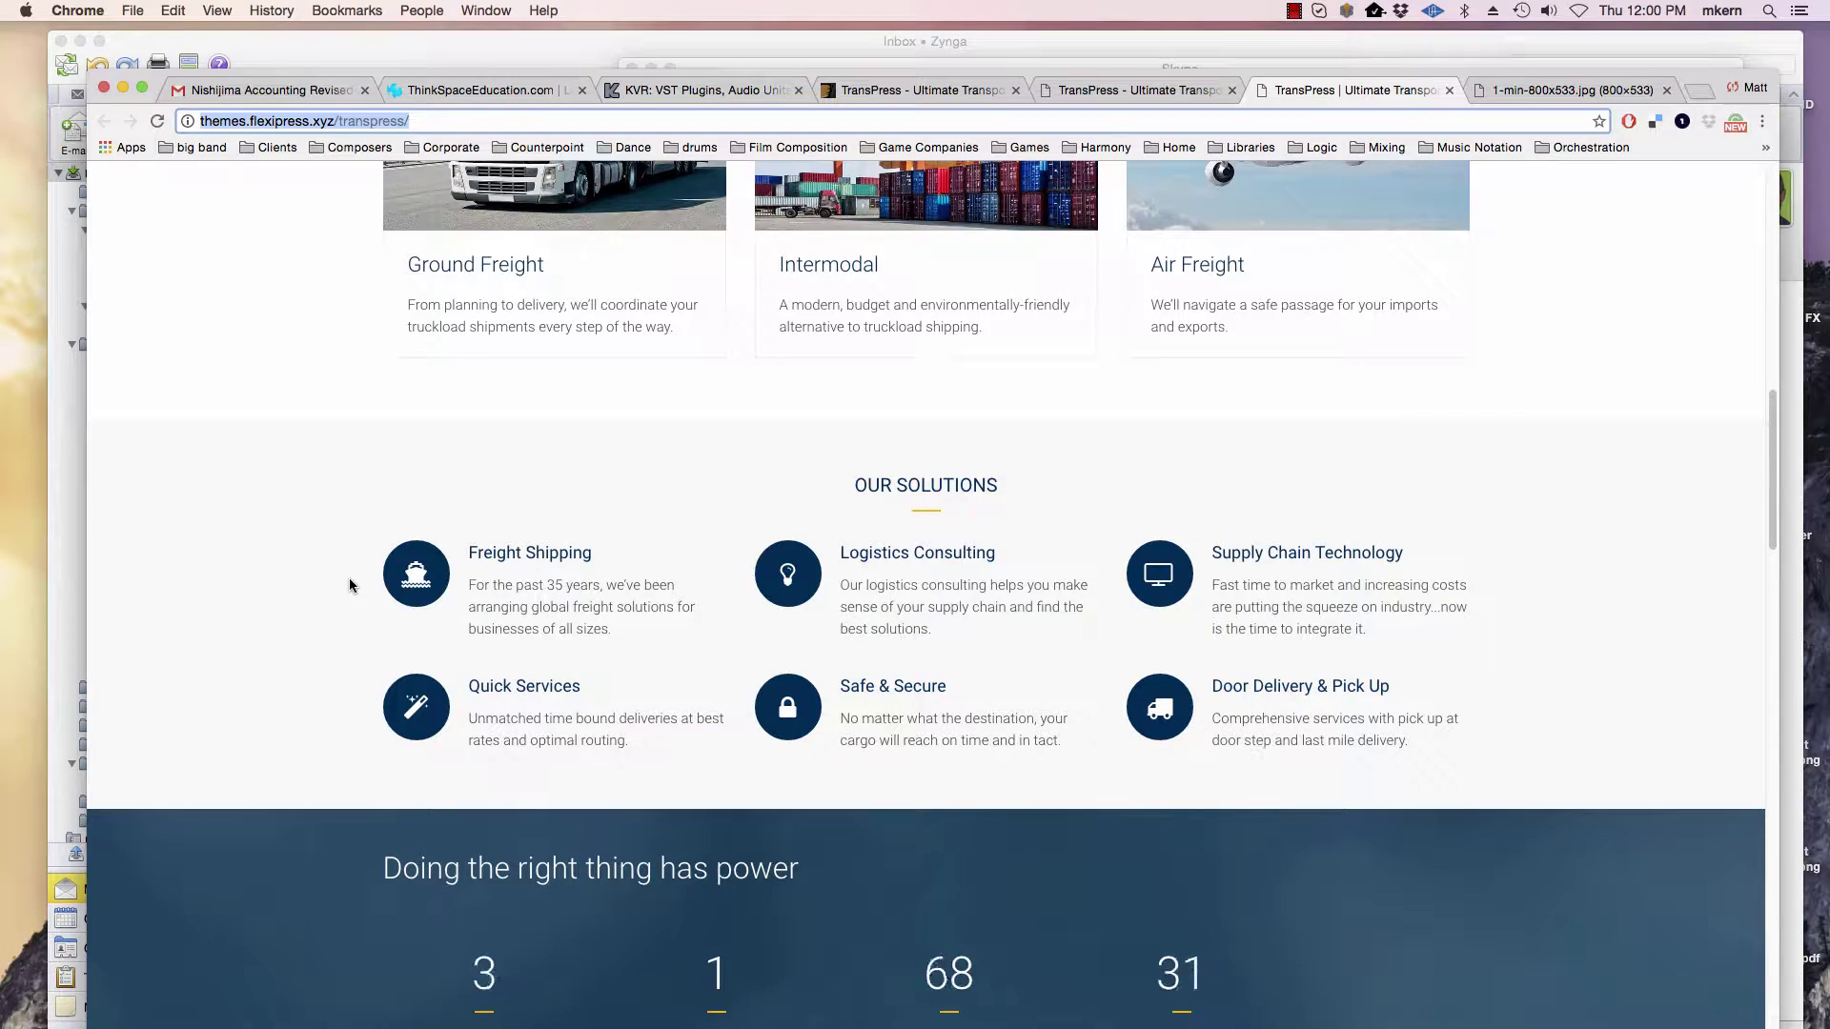
scroll(349, 582, "down", 4)
scroll(347, 580, "up", 6)
scroll(347, 580, "down", 15)
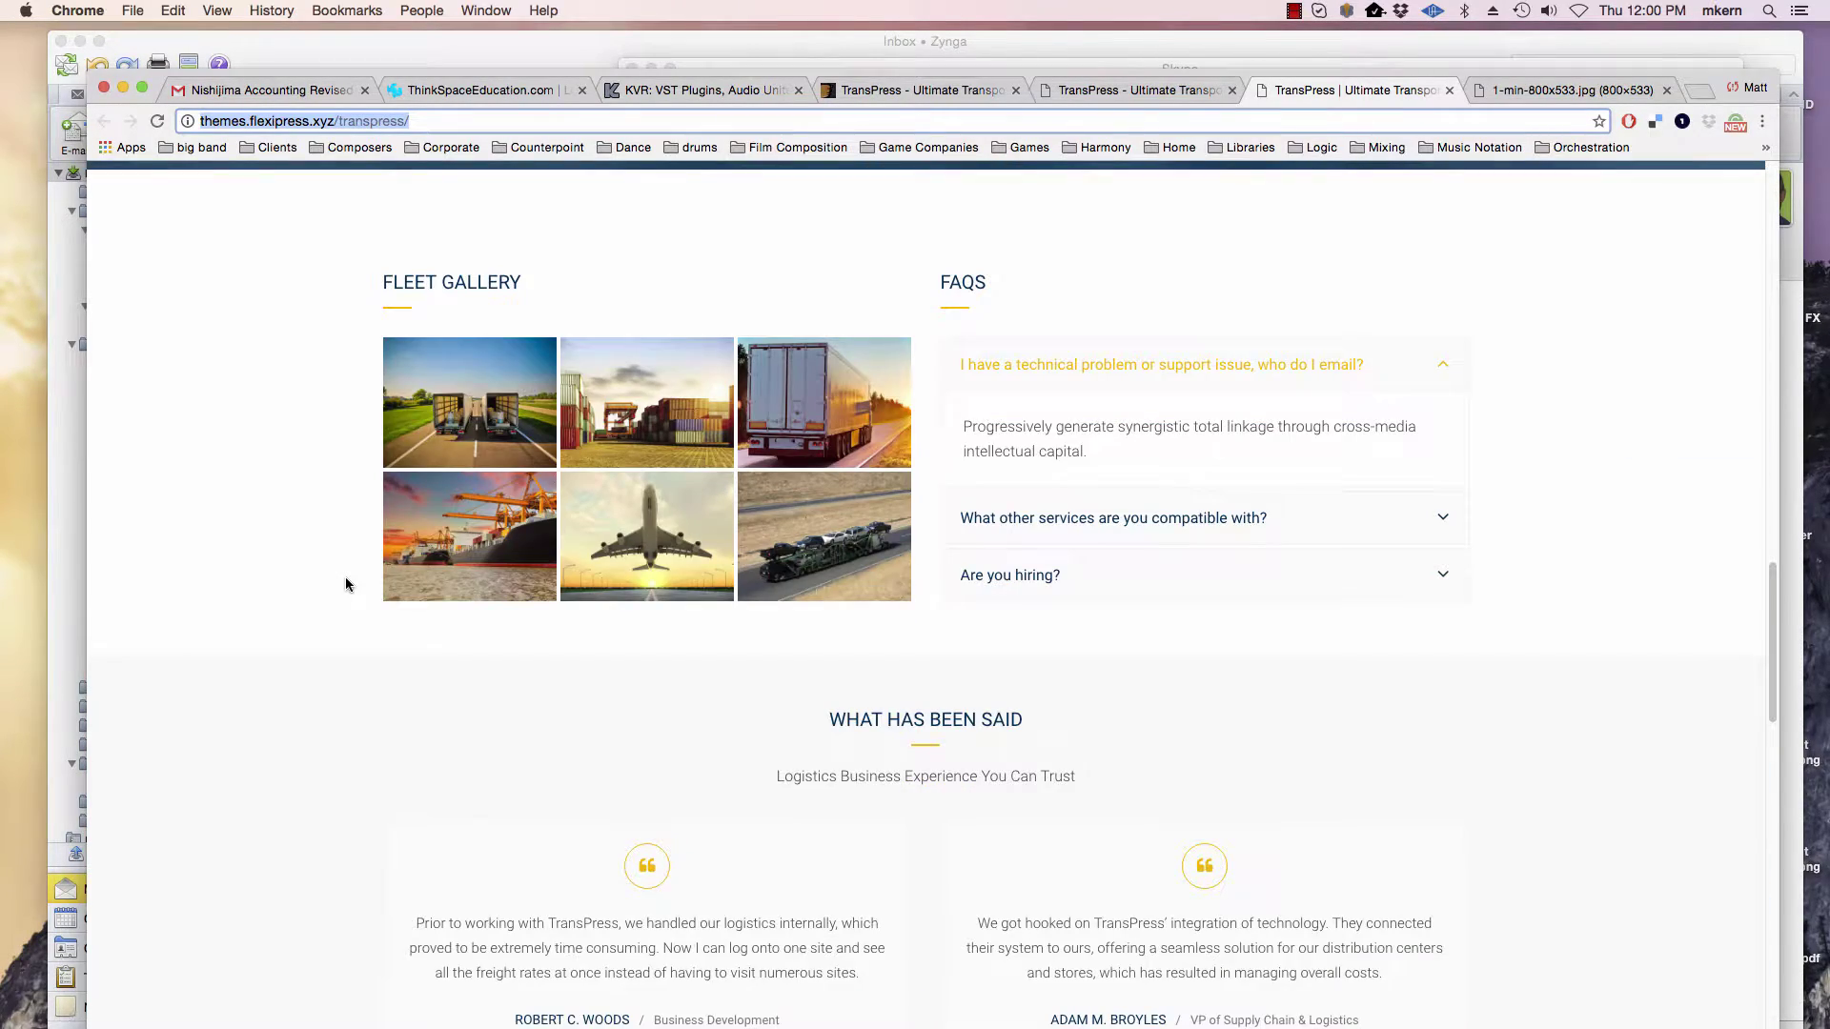
scroll(273, 531, "up", 18)
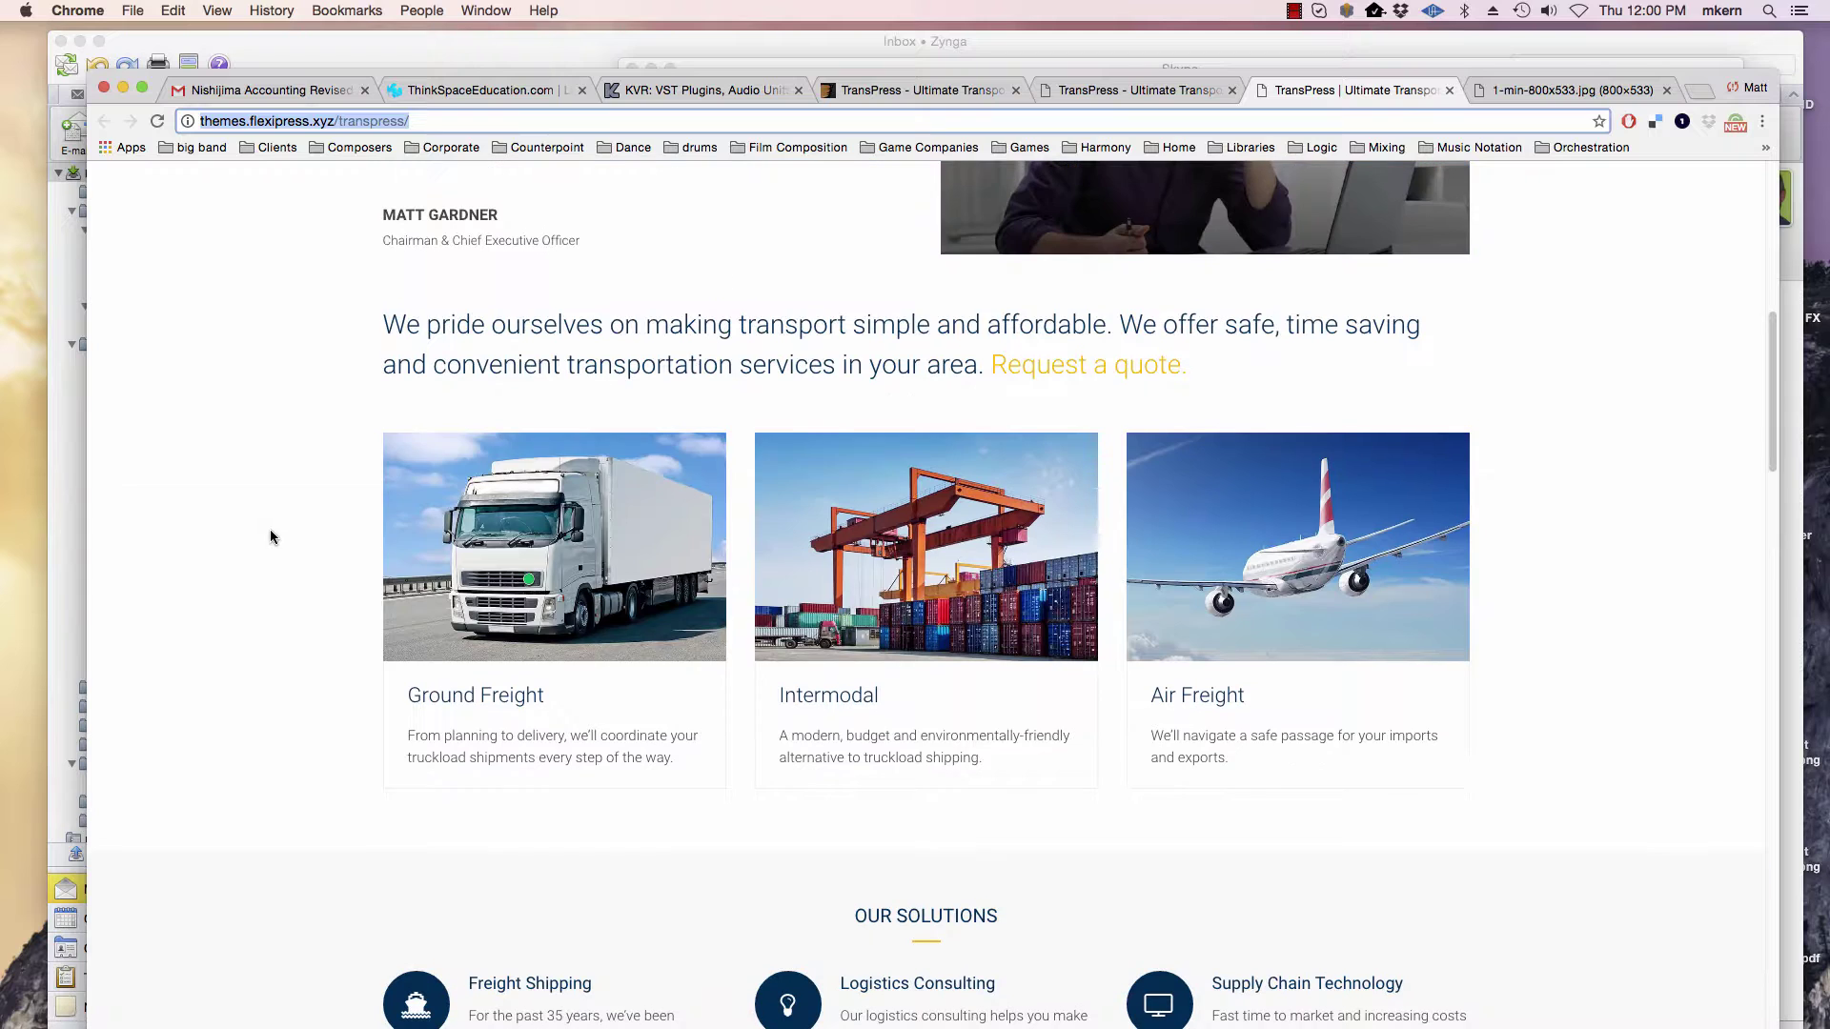
Step: Open the Ground Freight truck image 1-min-800x533.jpg in a new tab and view it
right_click(531, 527)
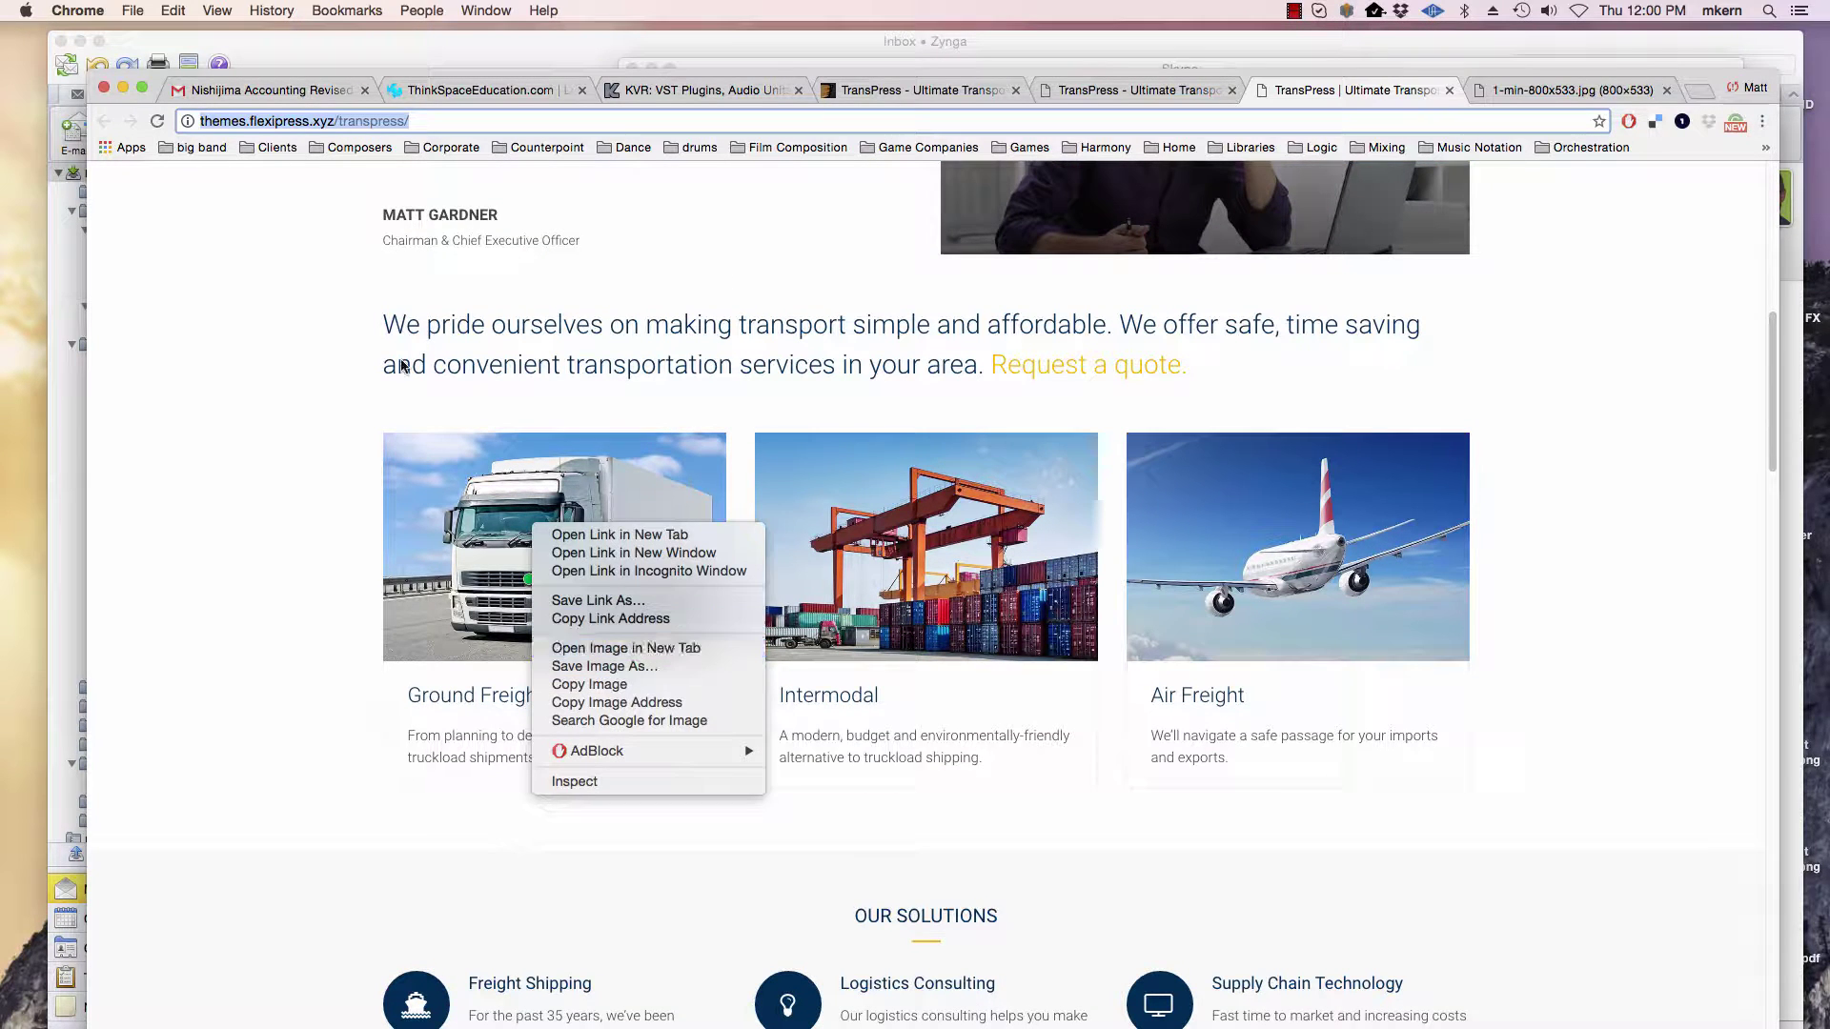
left_click(343, 356)
right_click(603, 538)
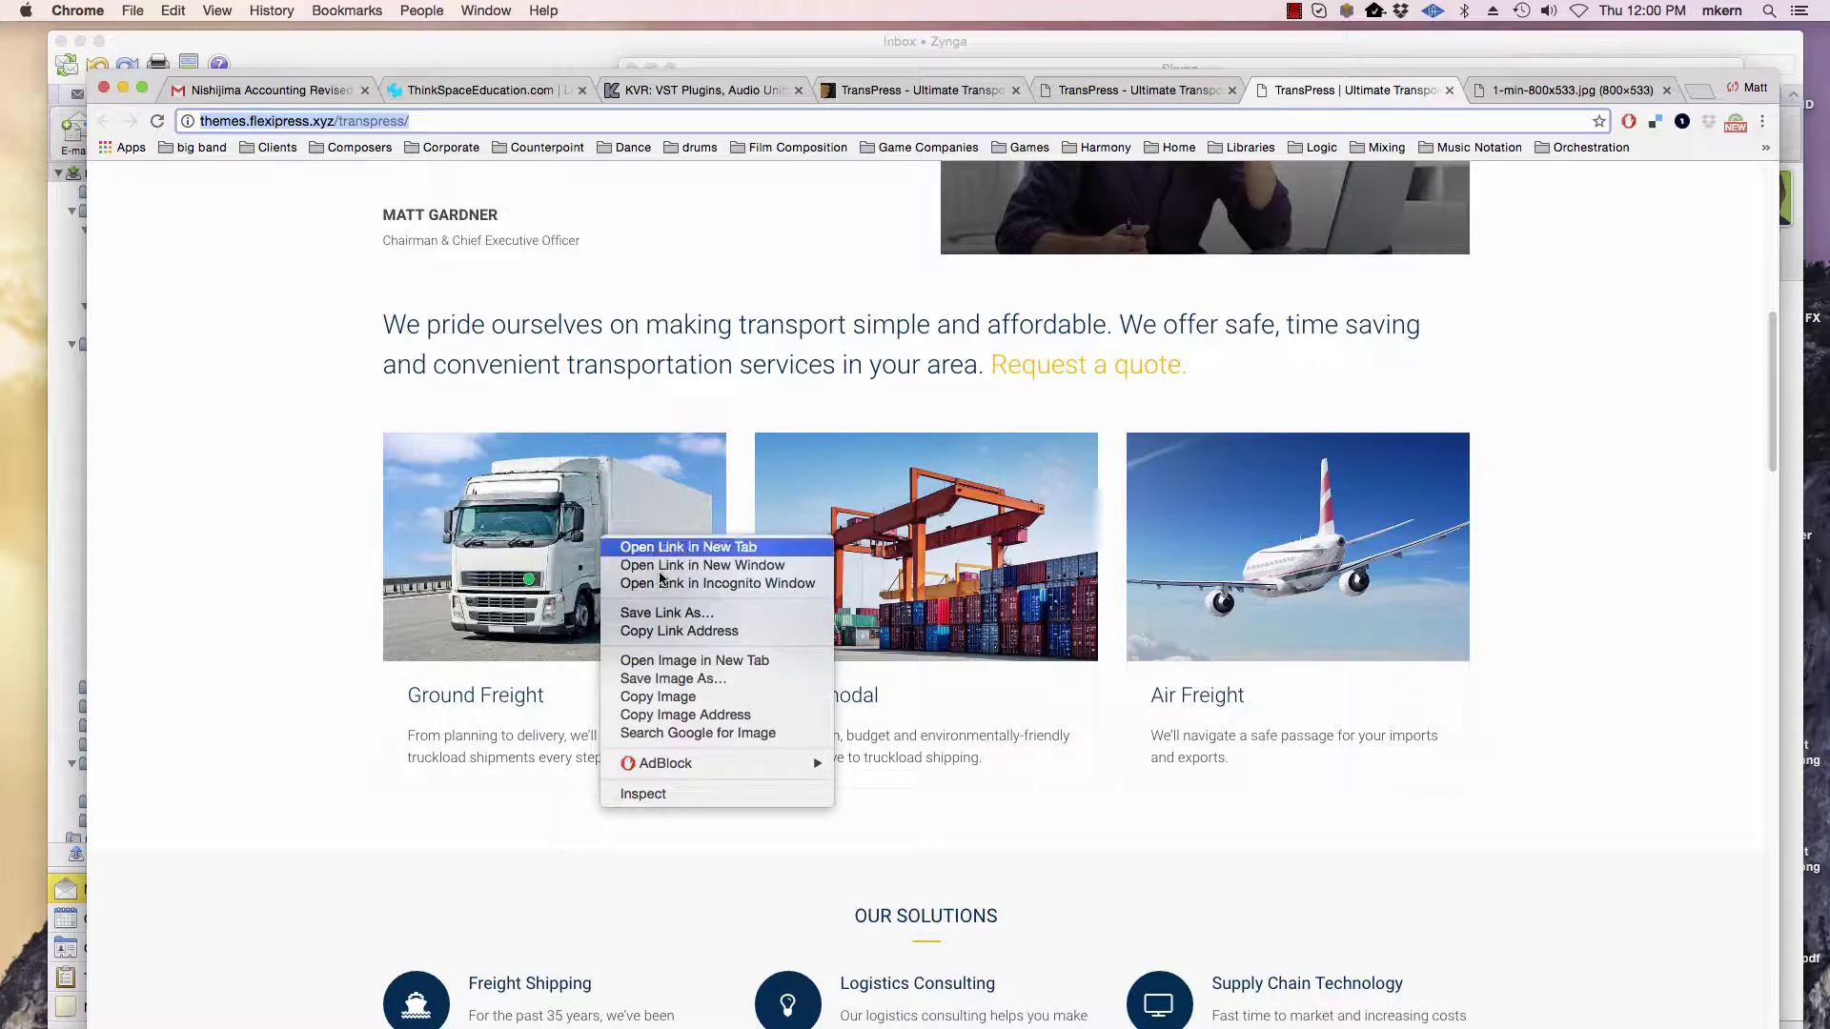
left_click(702, 664)
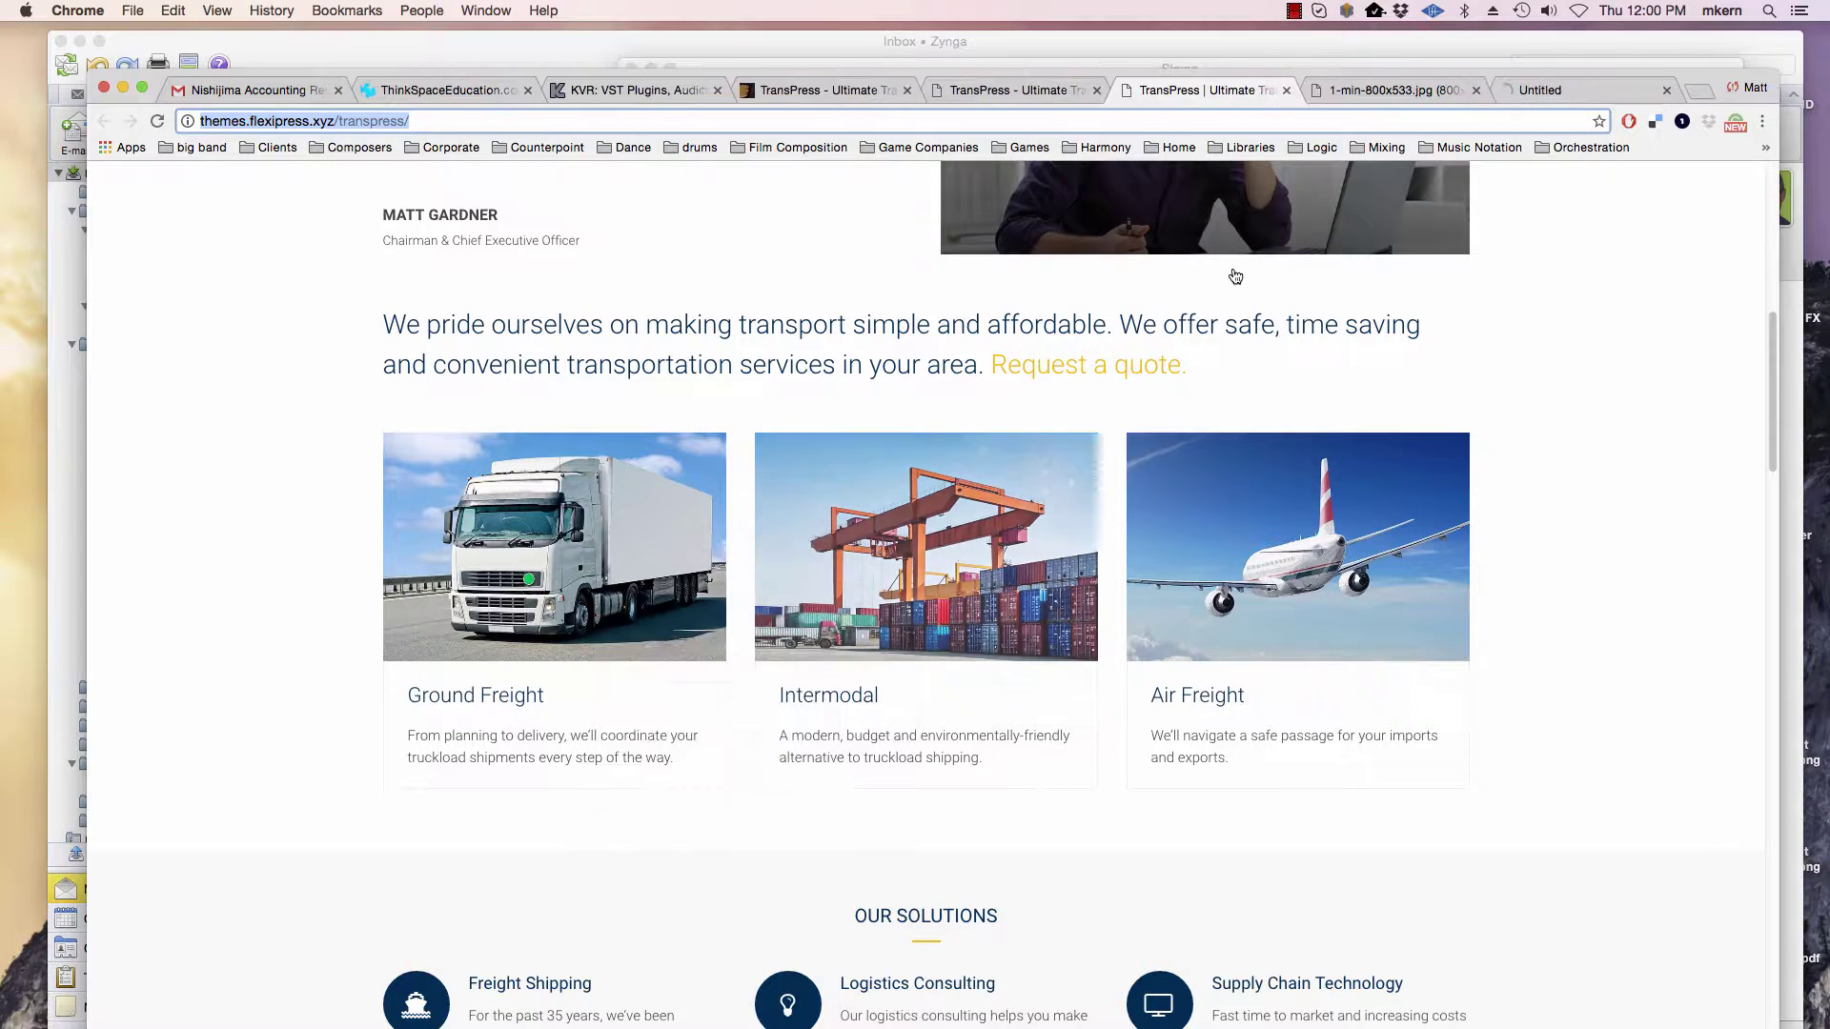
left_click(1548, 95)
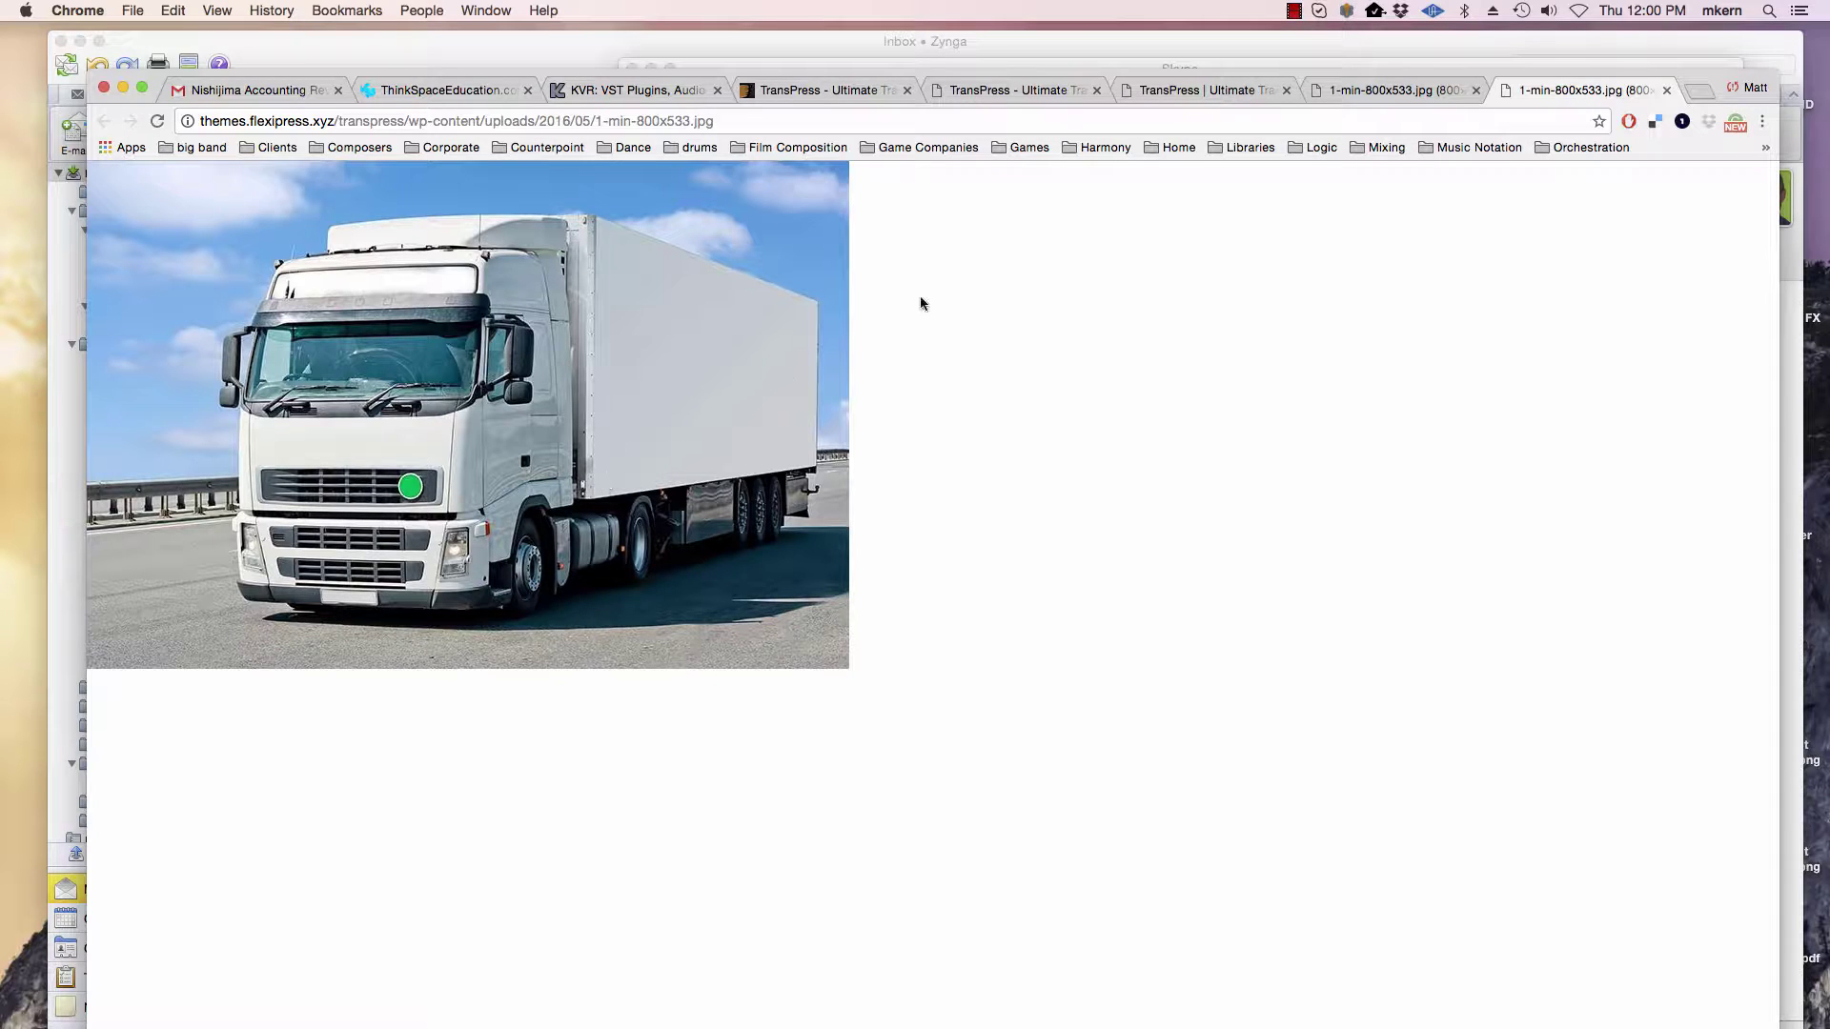
Step: Back on the TransPress tab, bring up the context menu over the Welcome section video
left_click(1220, 96)
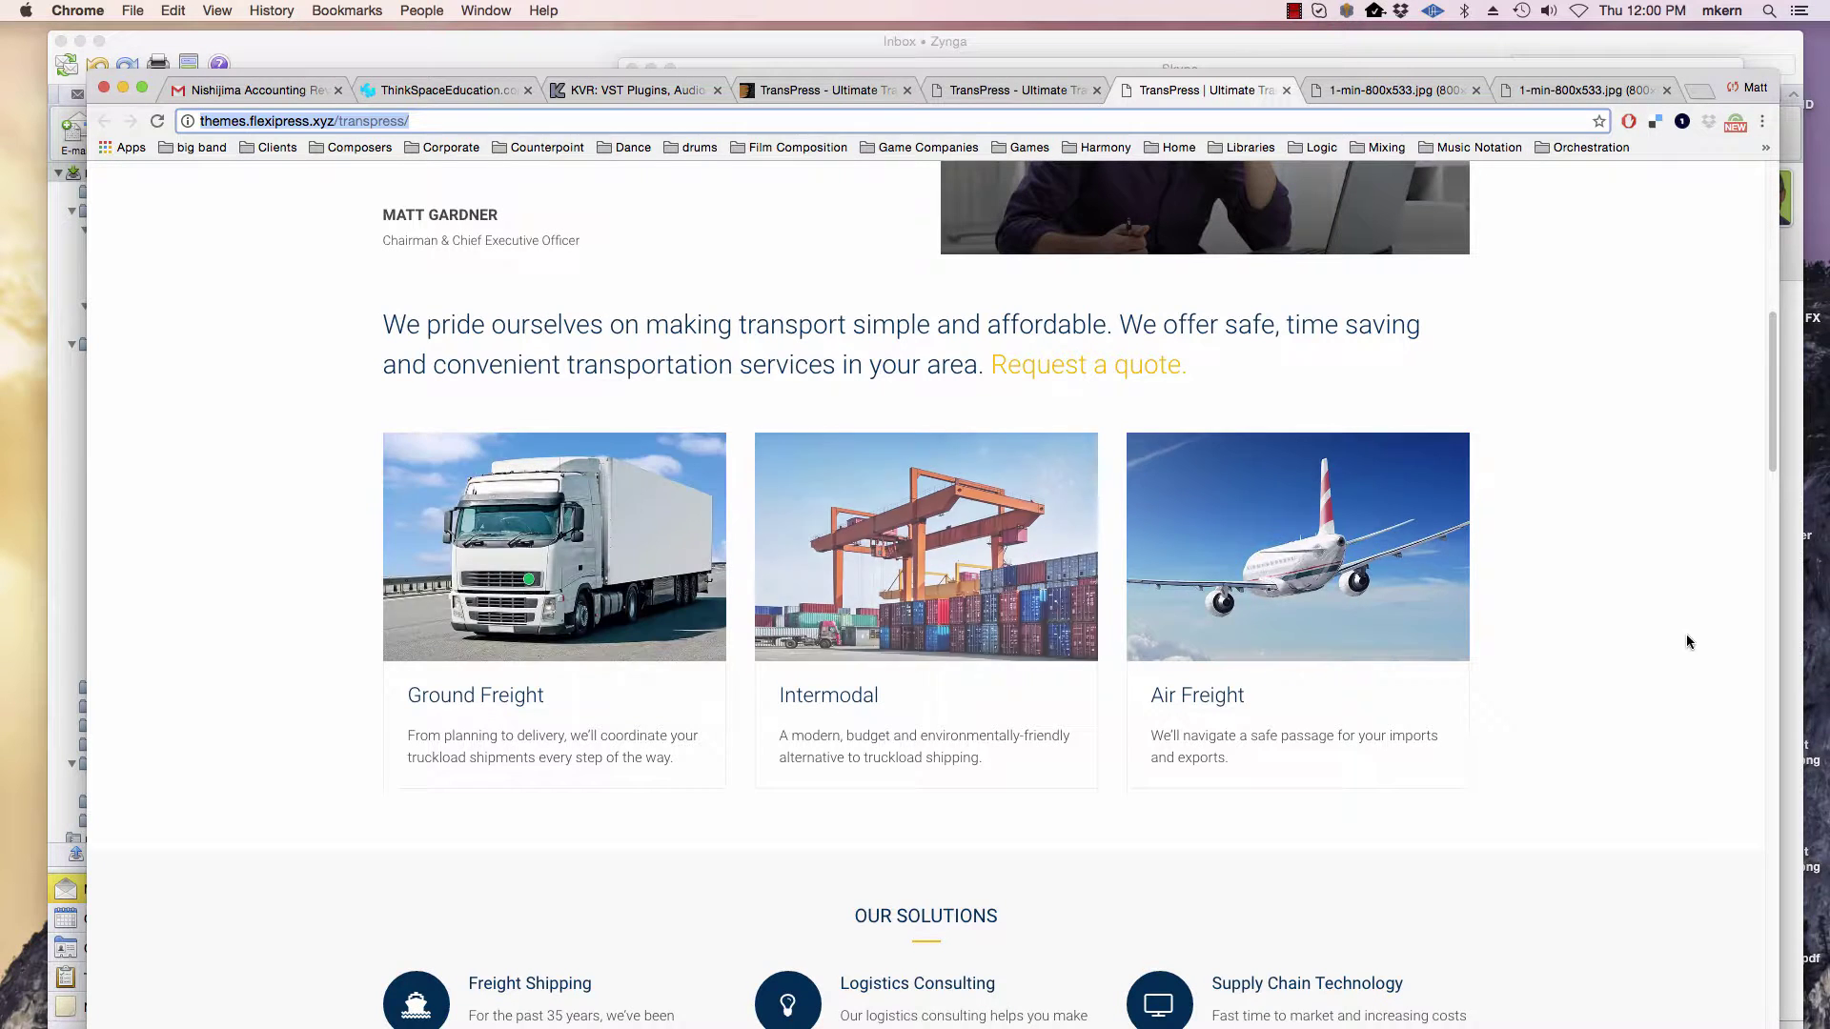
scroll(1638, 650, "down", 3)
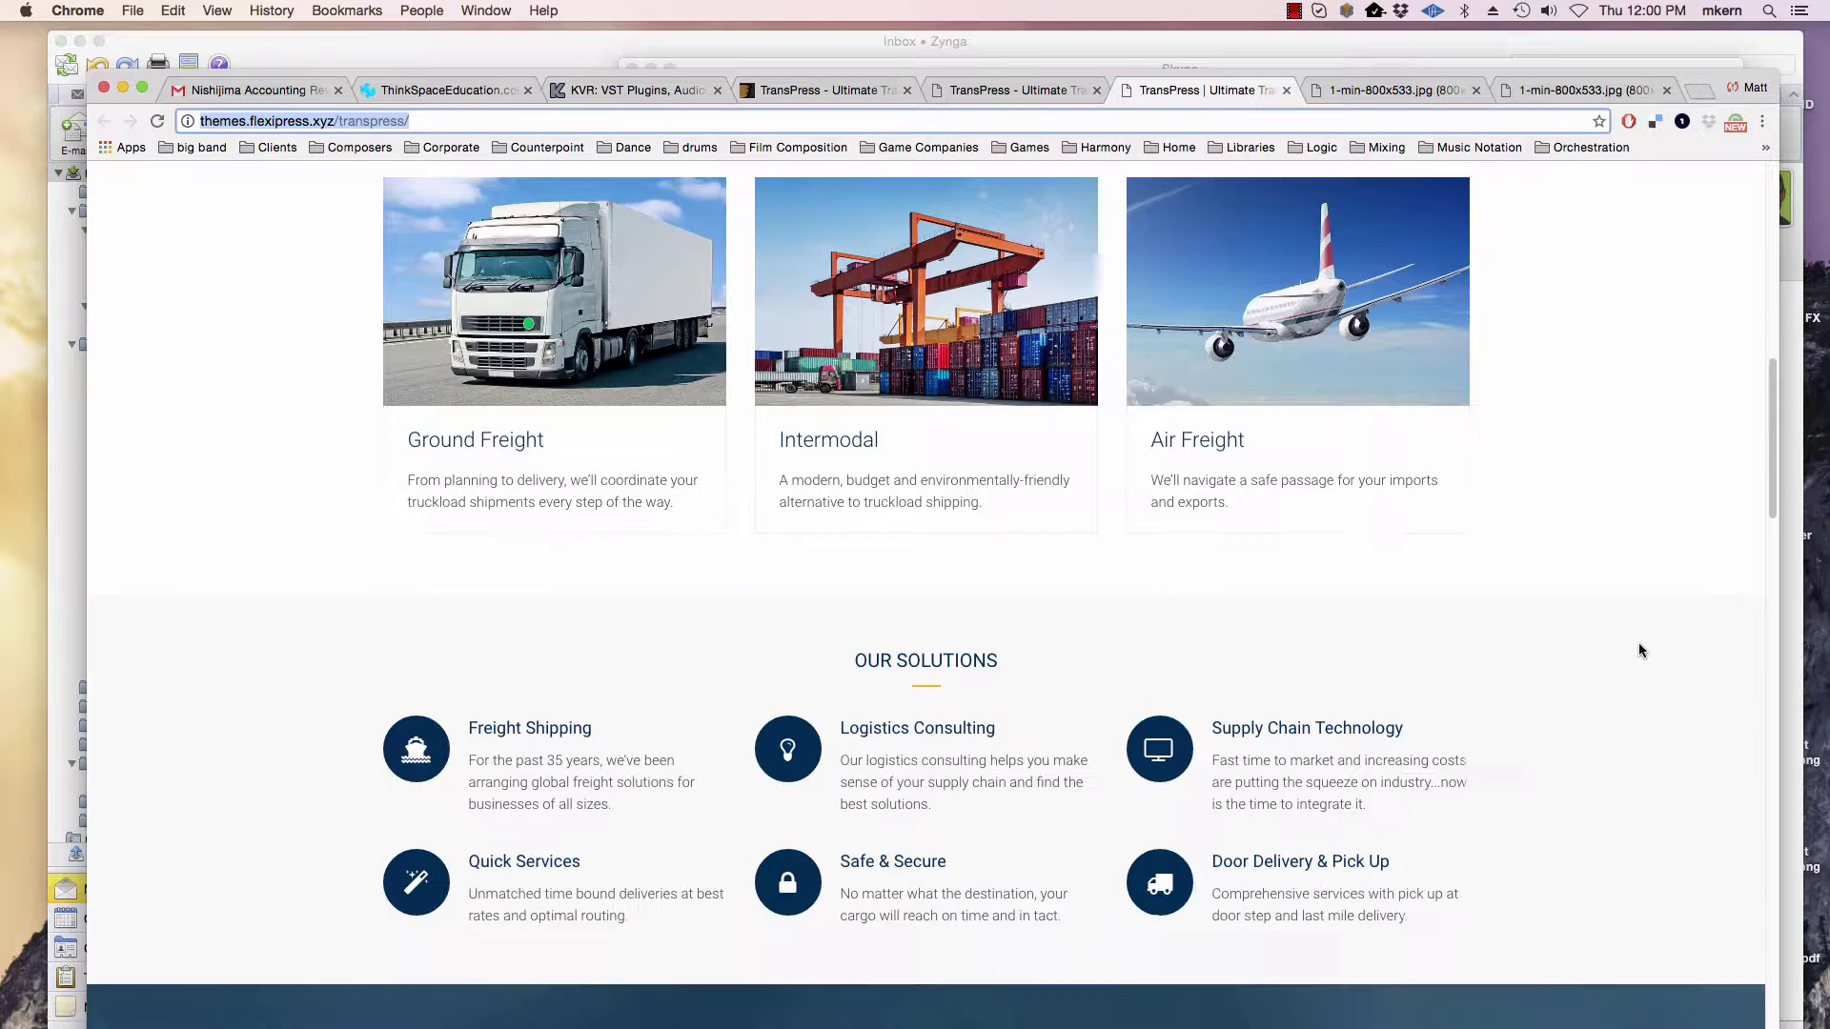
scroll(1638, 649, "up", 8)
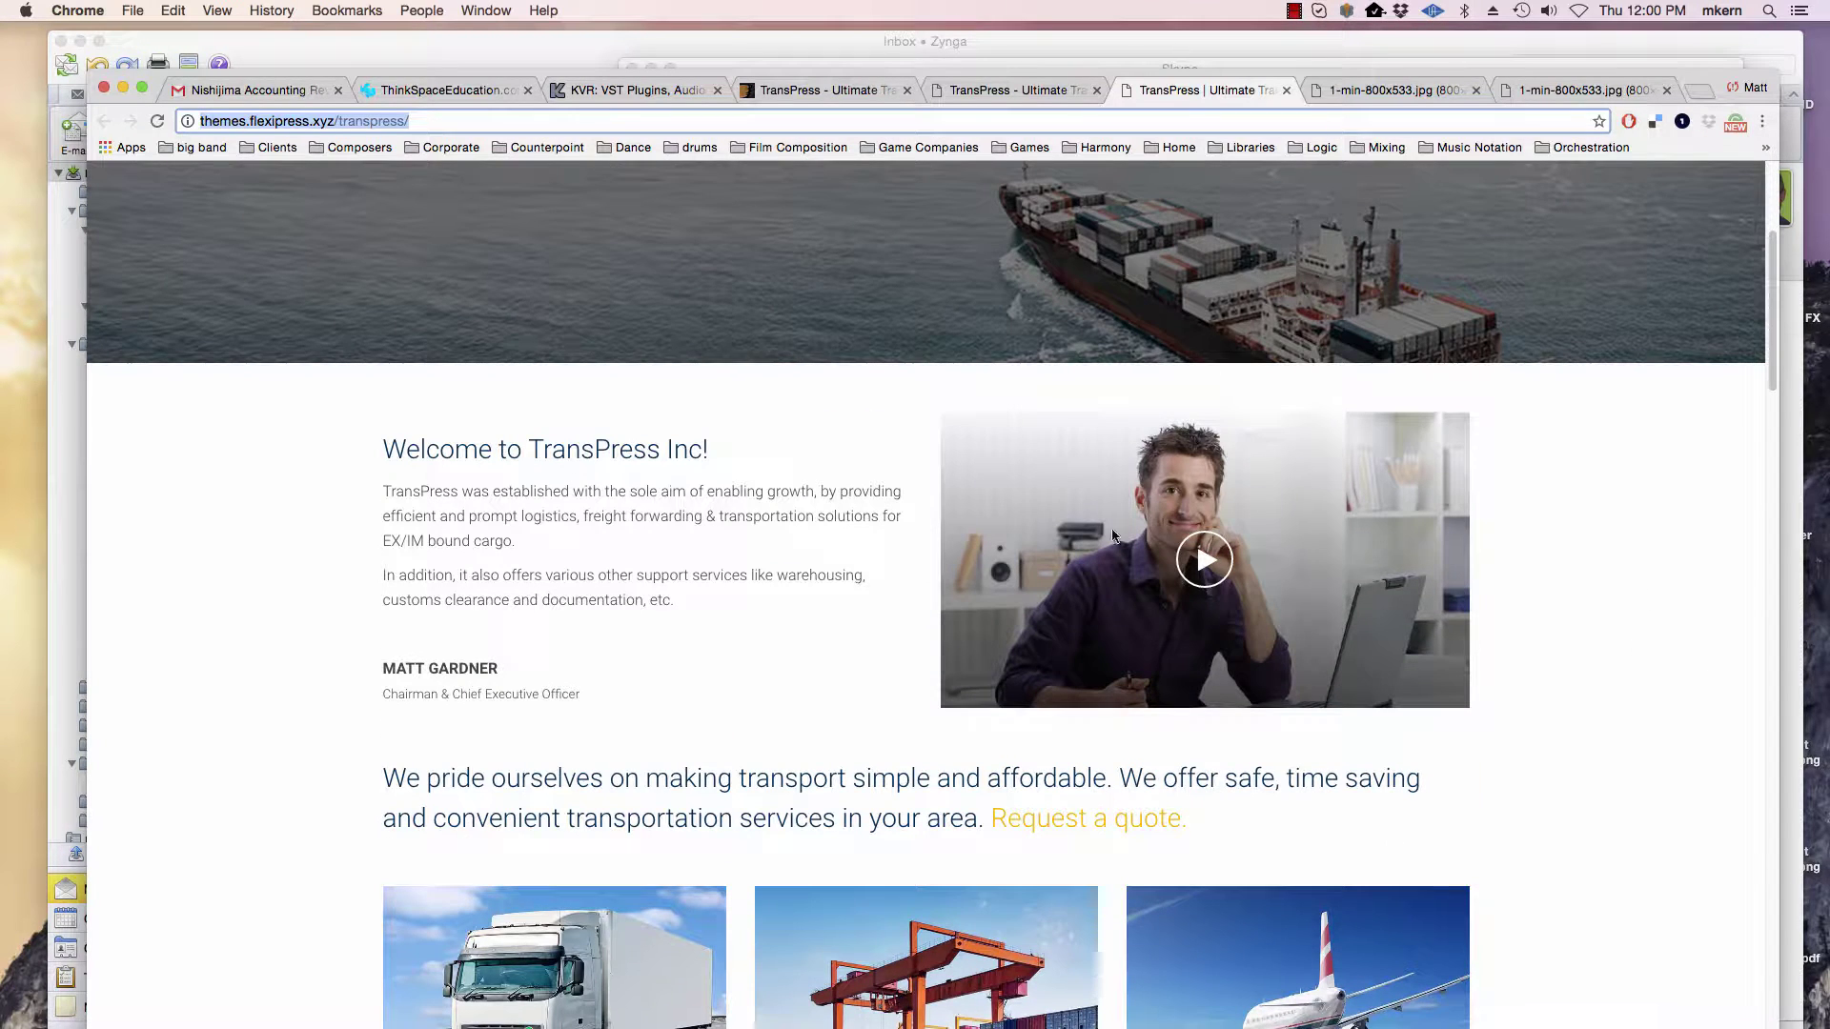
right_click(1070, 477)
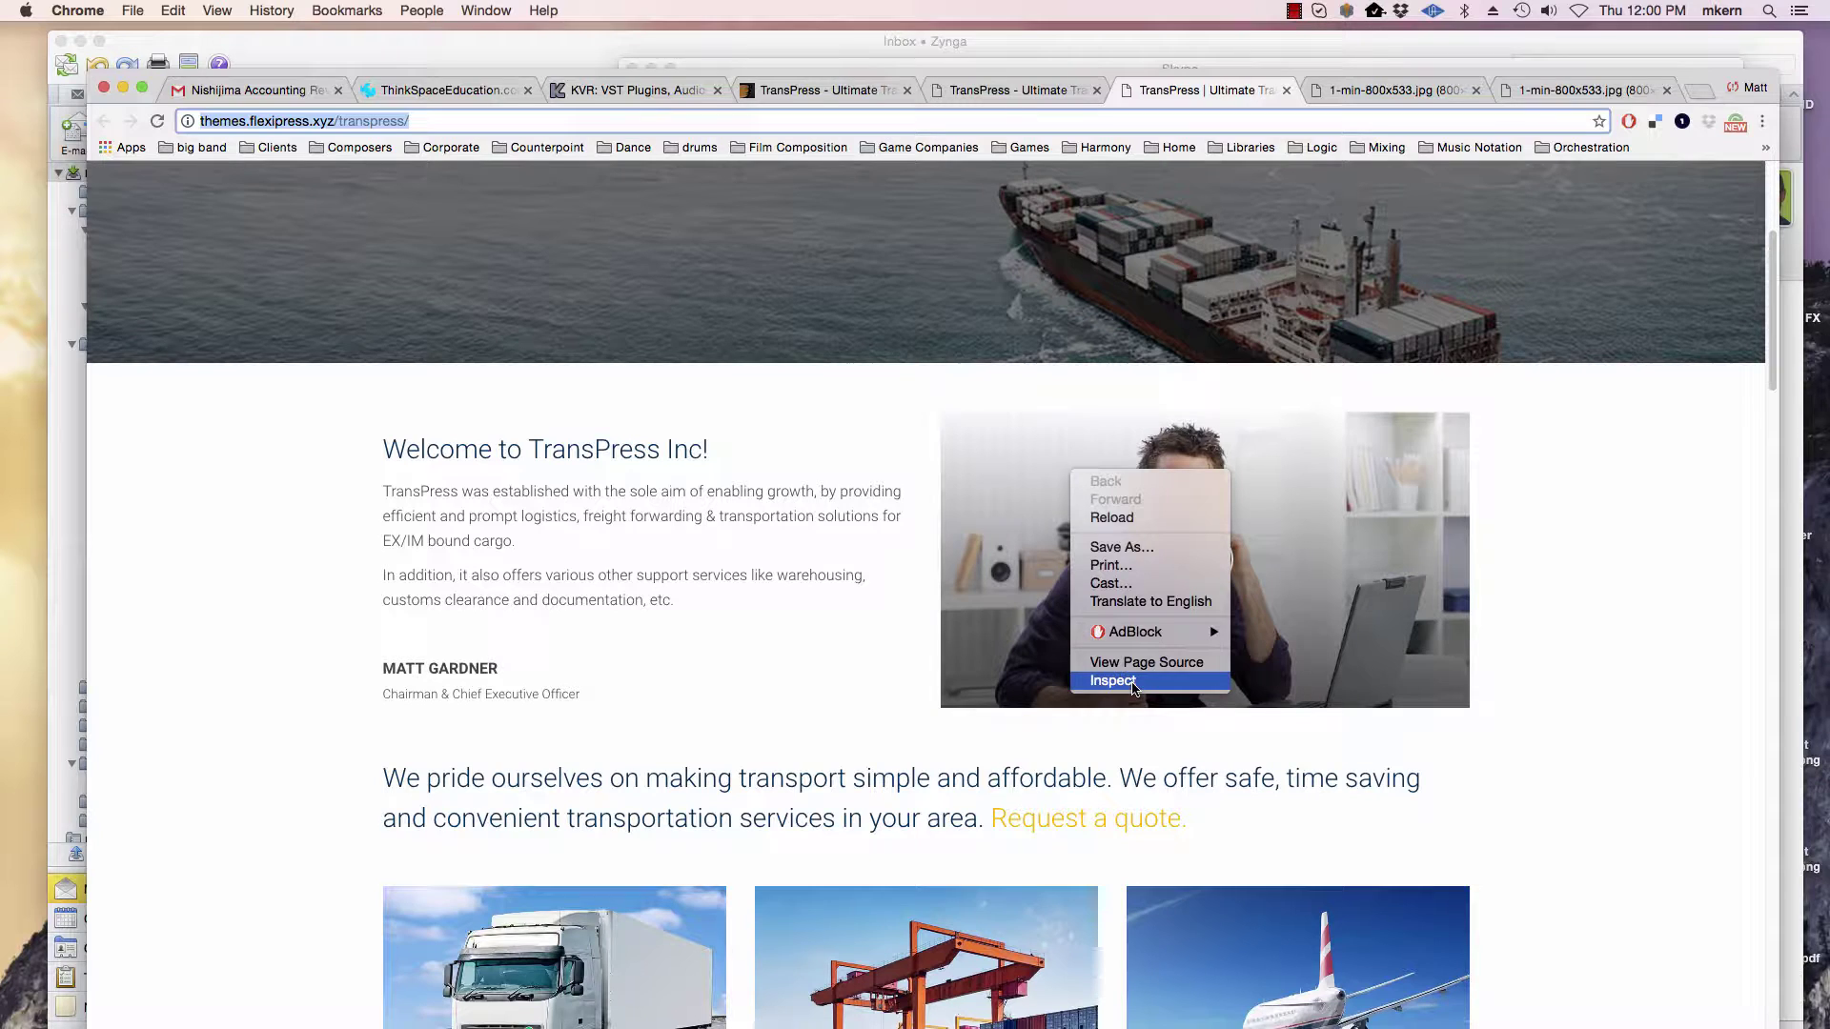
left_click(822, 557)
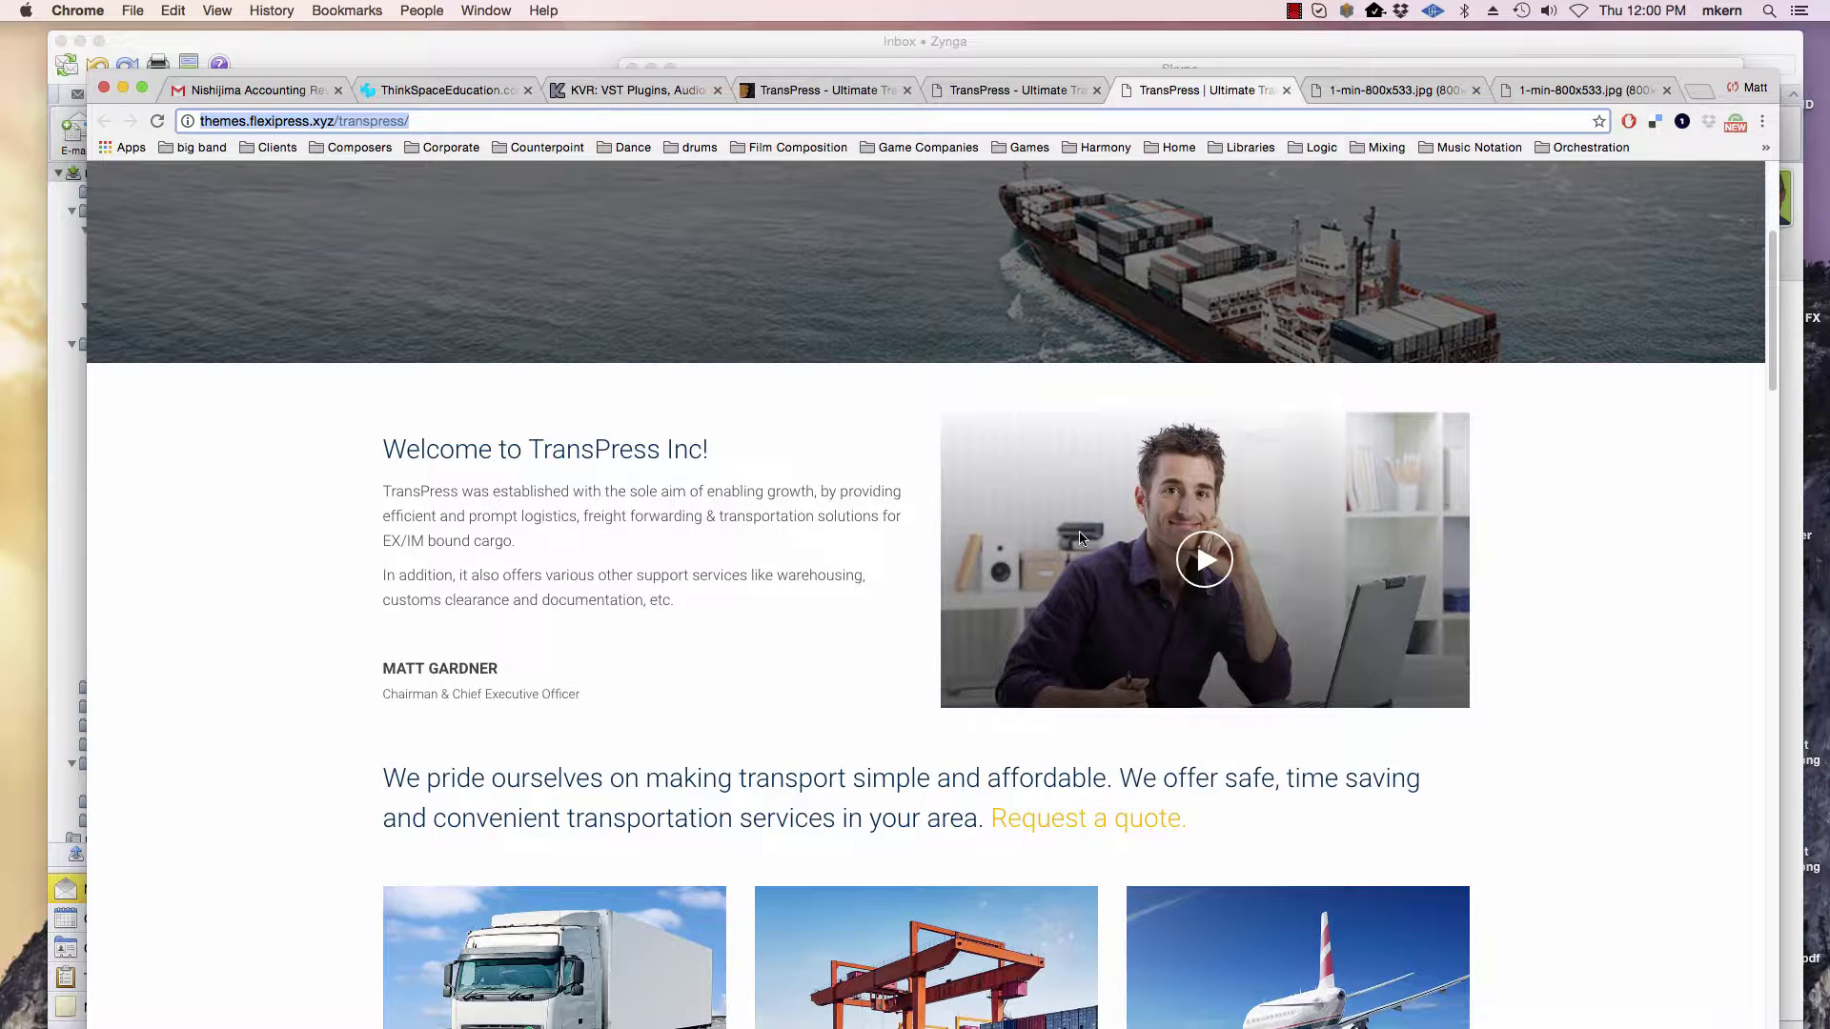
right_click(1101, 547)
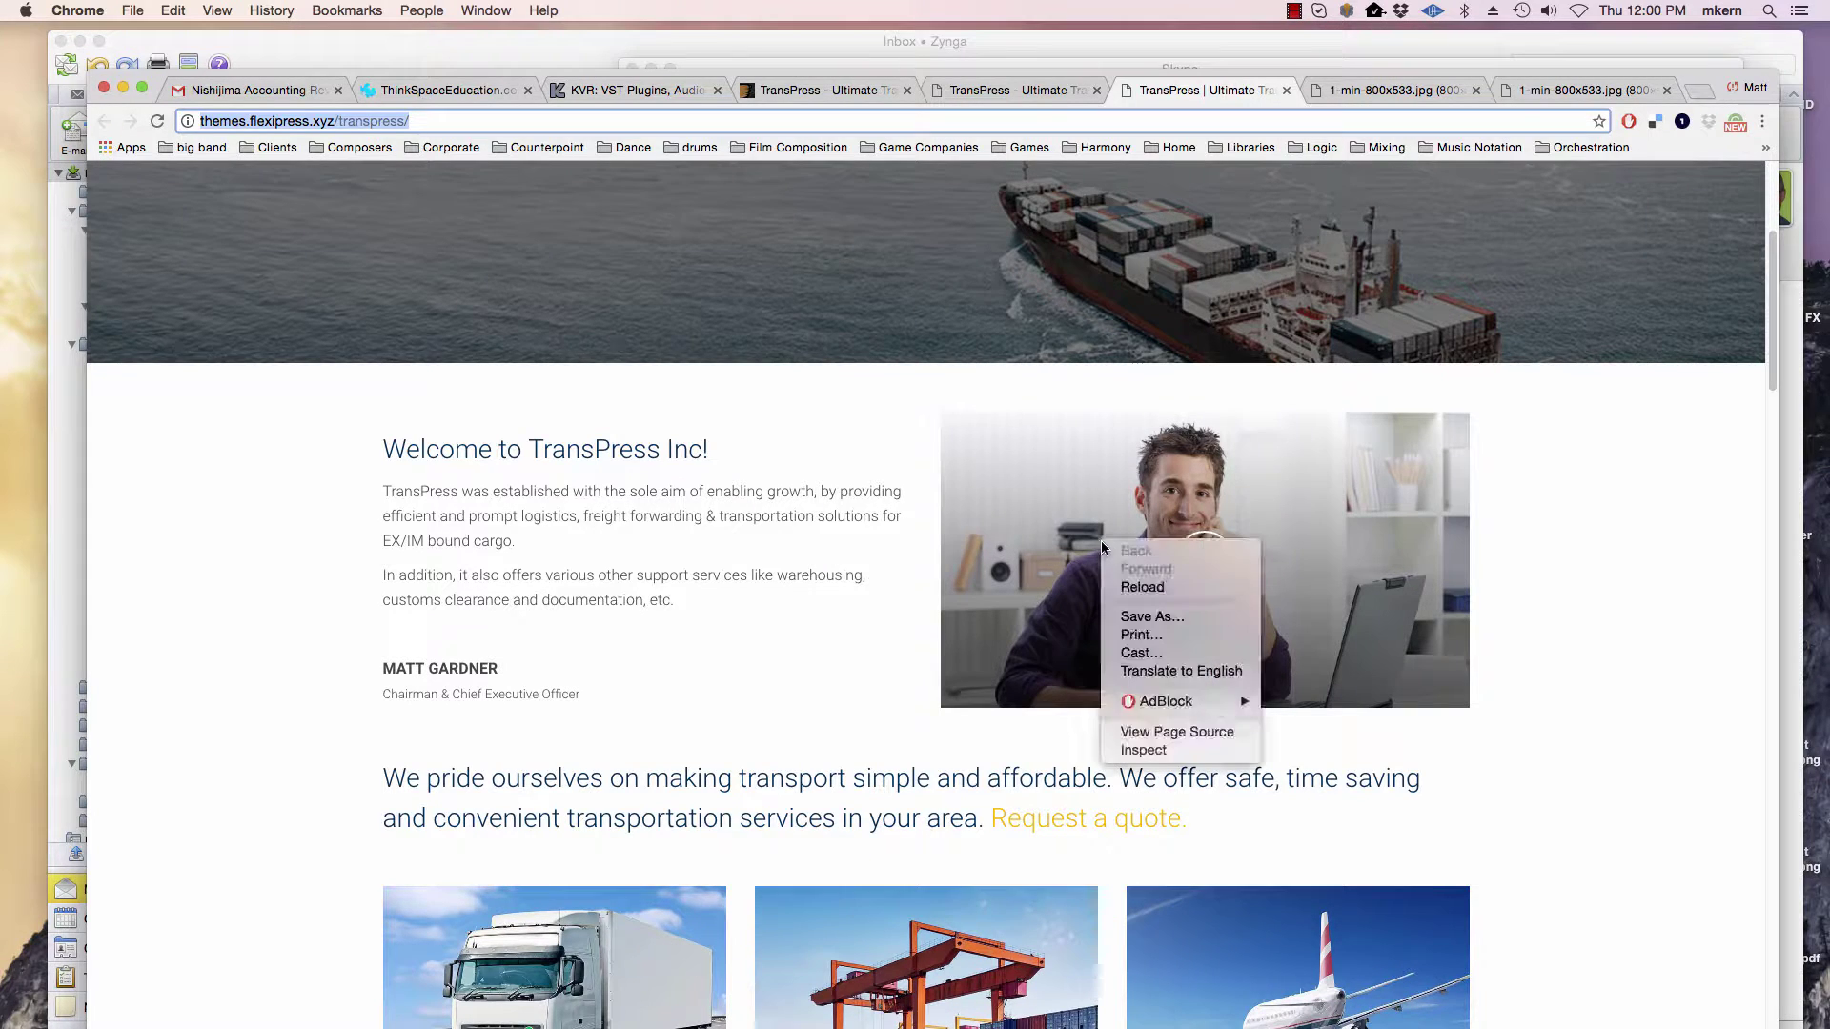
Step: Inspect the welcome video element, revealing its 555 × 312.19 embed container in DevTools
left_click(1167, 753)
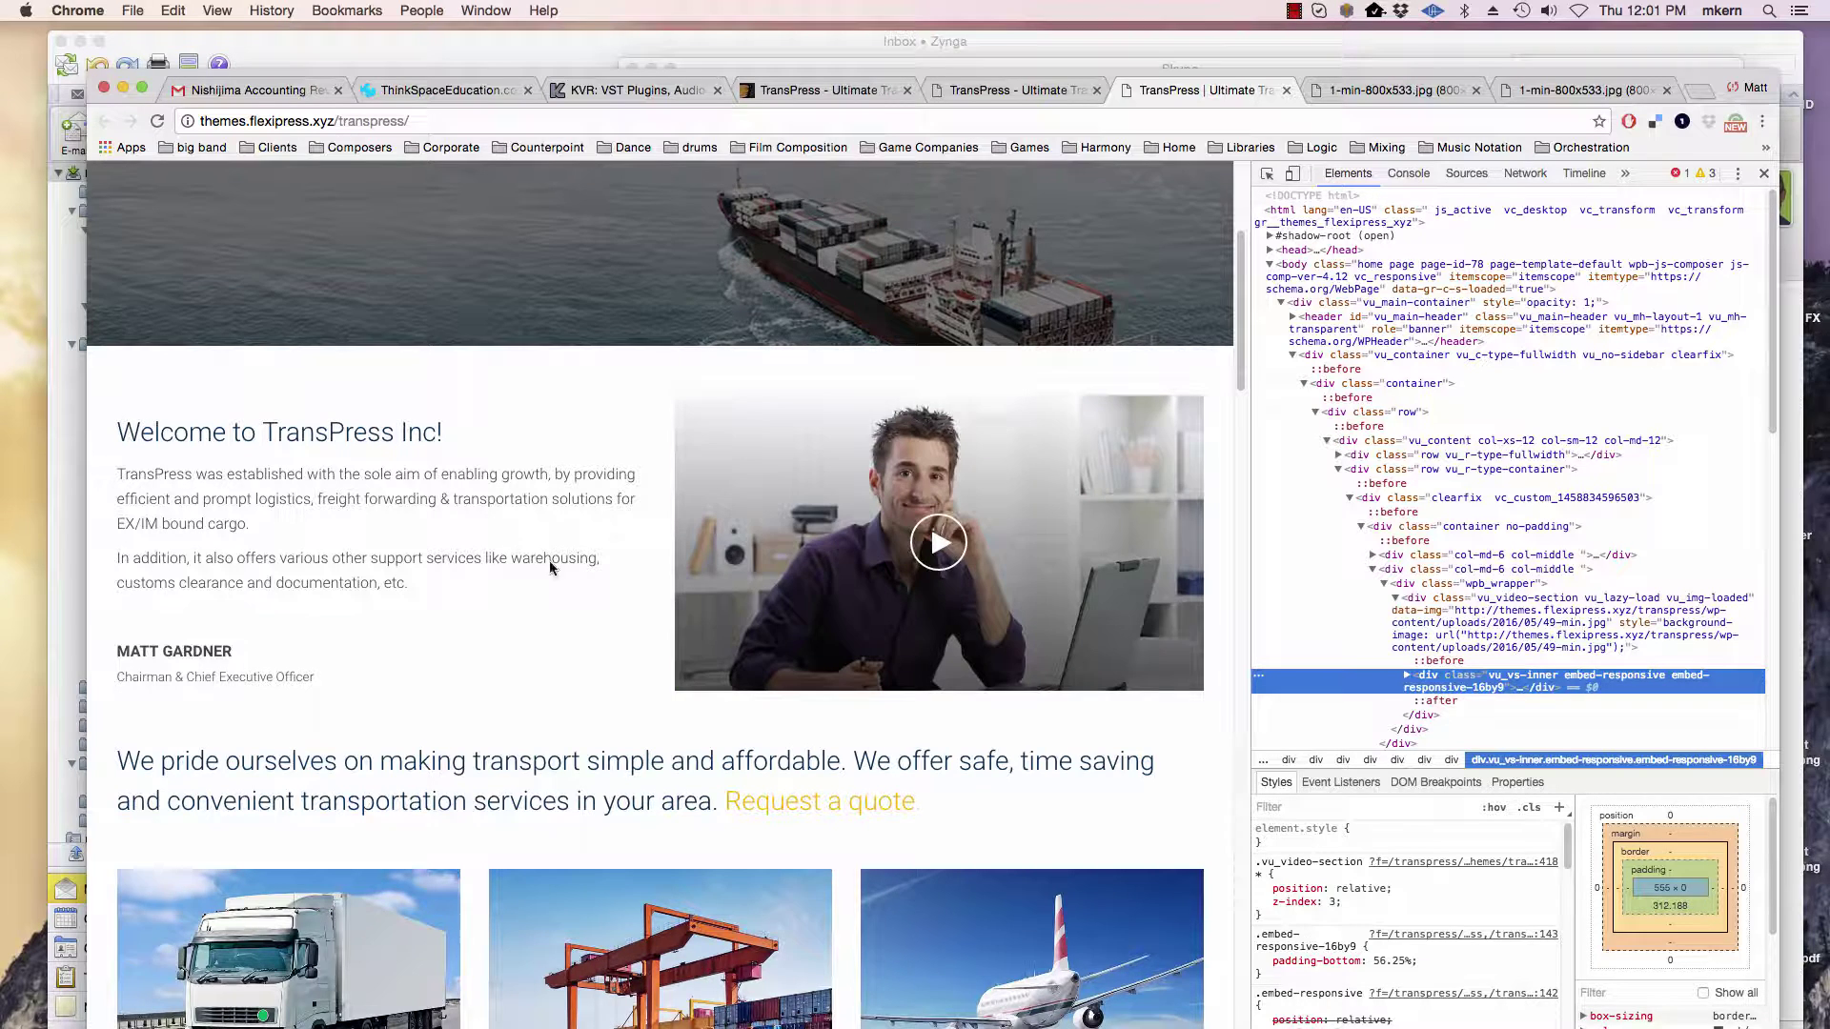
Step: Close DevTools and inspect the hero slider, whose slides measure 1203 × 582
left_click(1764, 172)
scroll(868, 572, "down", 4)
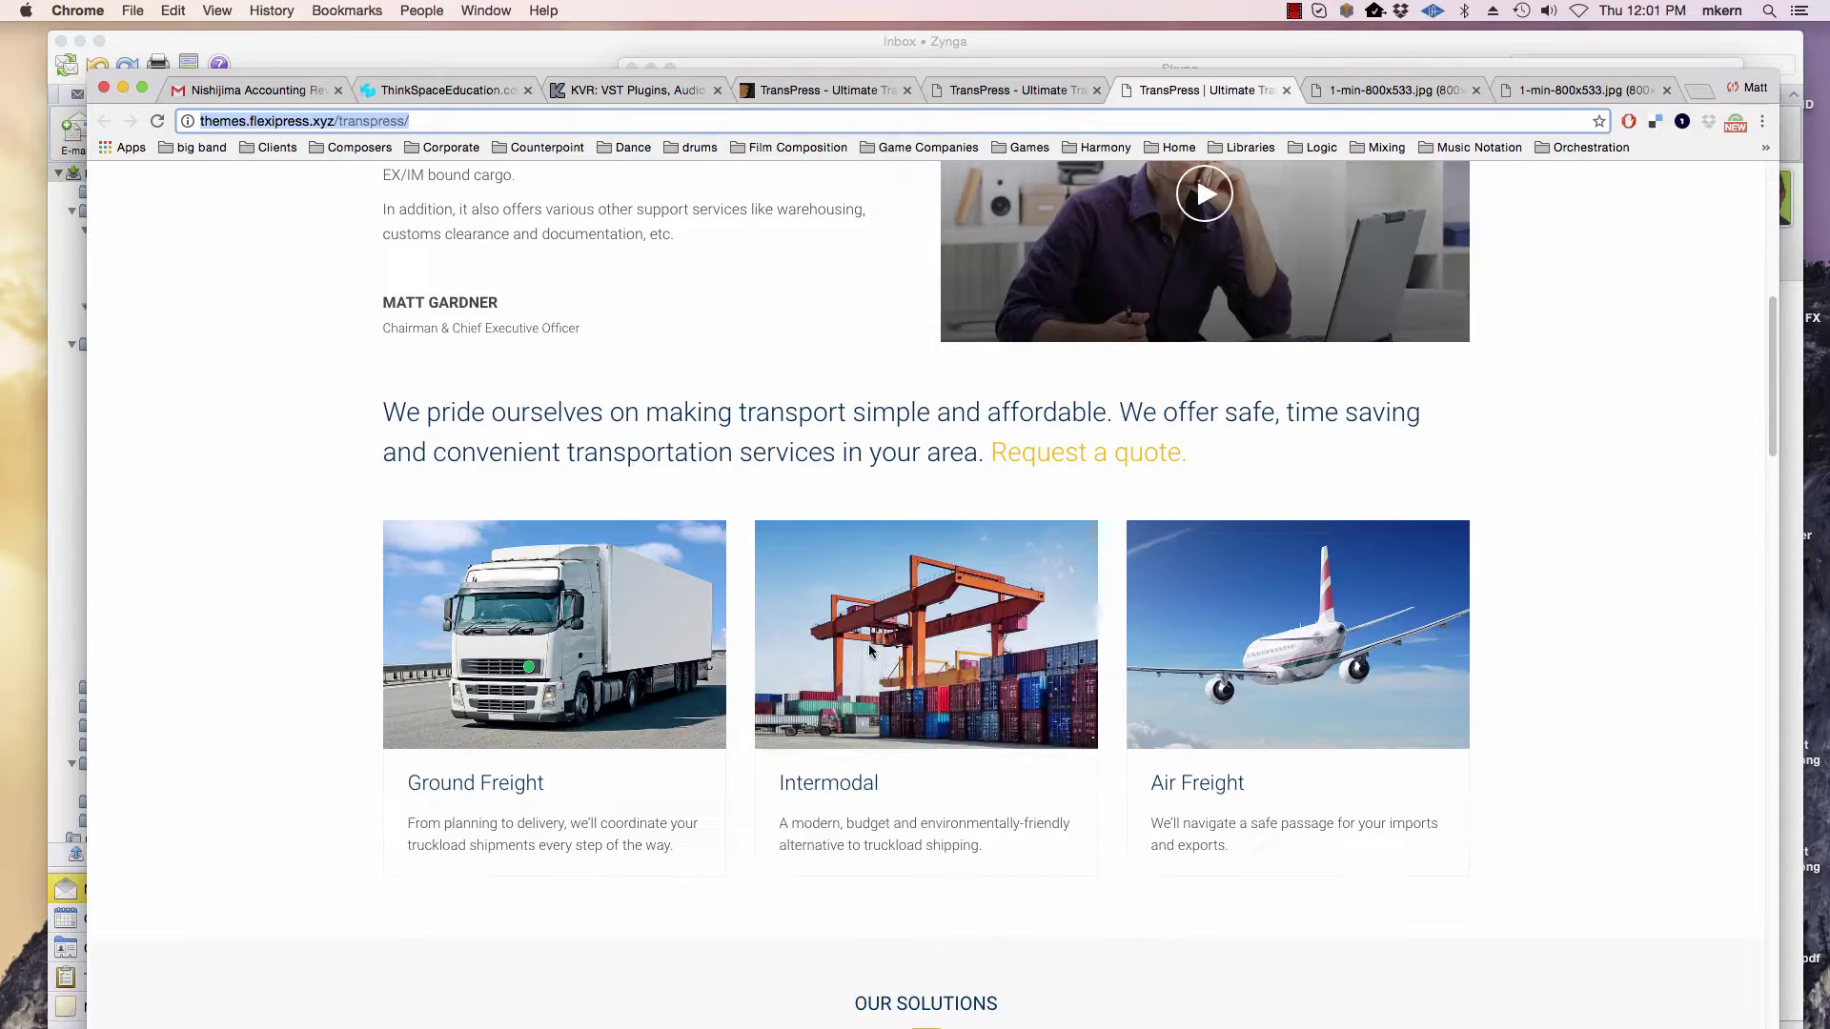
scroll(867, 644, "up", 8)
right_click(602, 352)
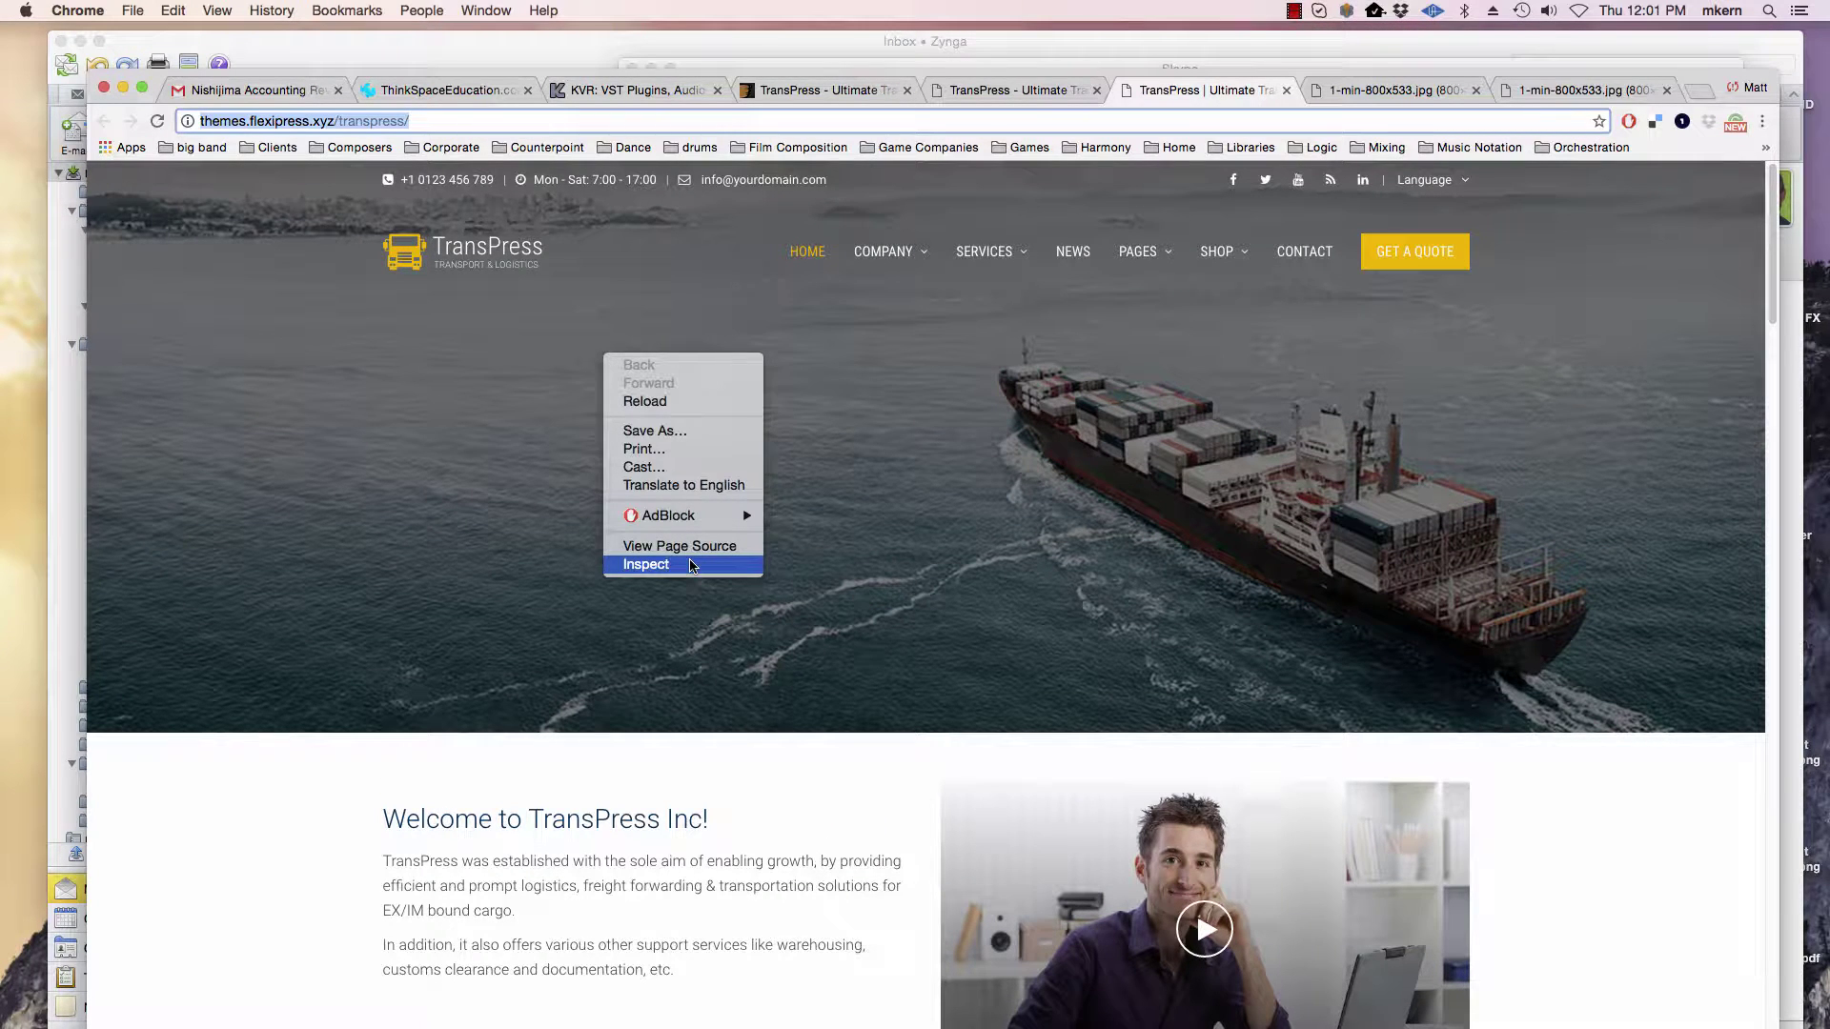
left_click(829, 520)
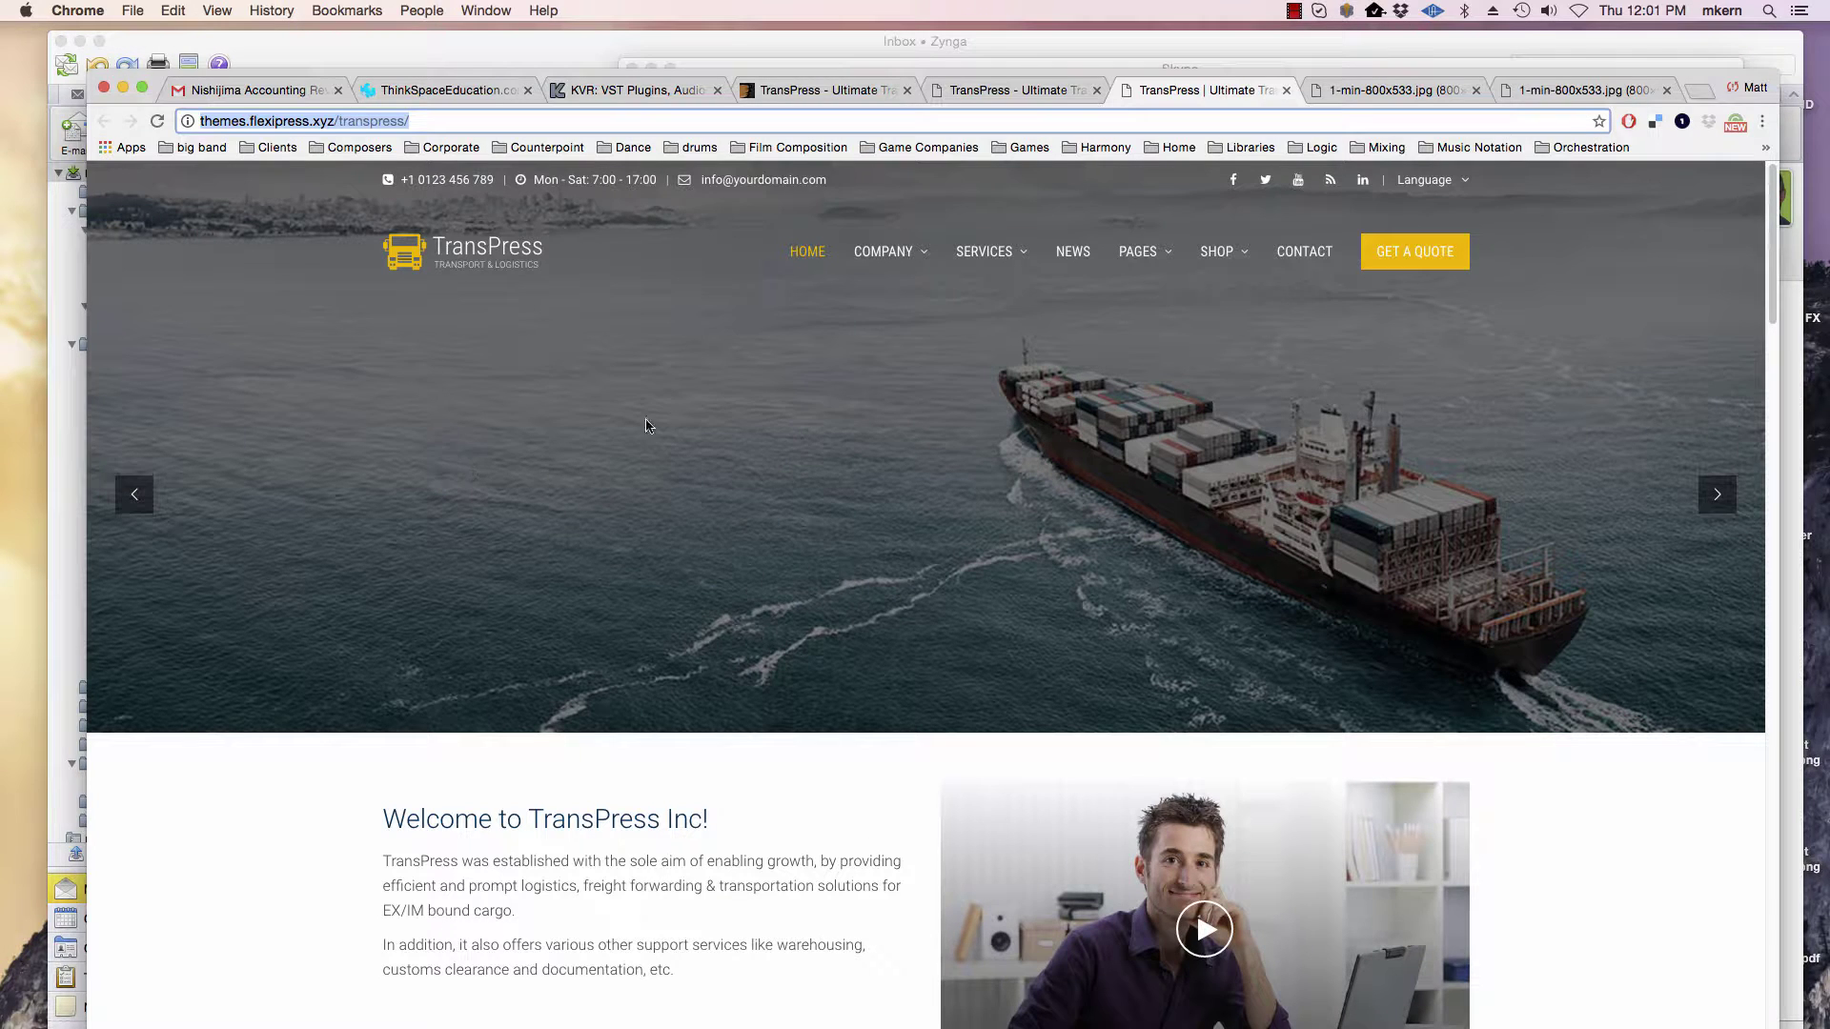
right_click(683, 412)
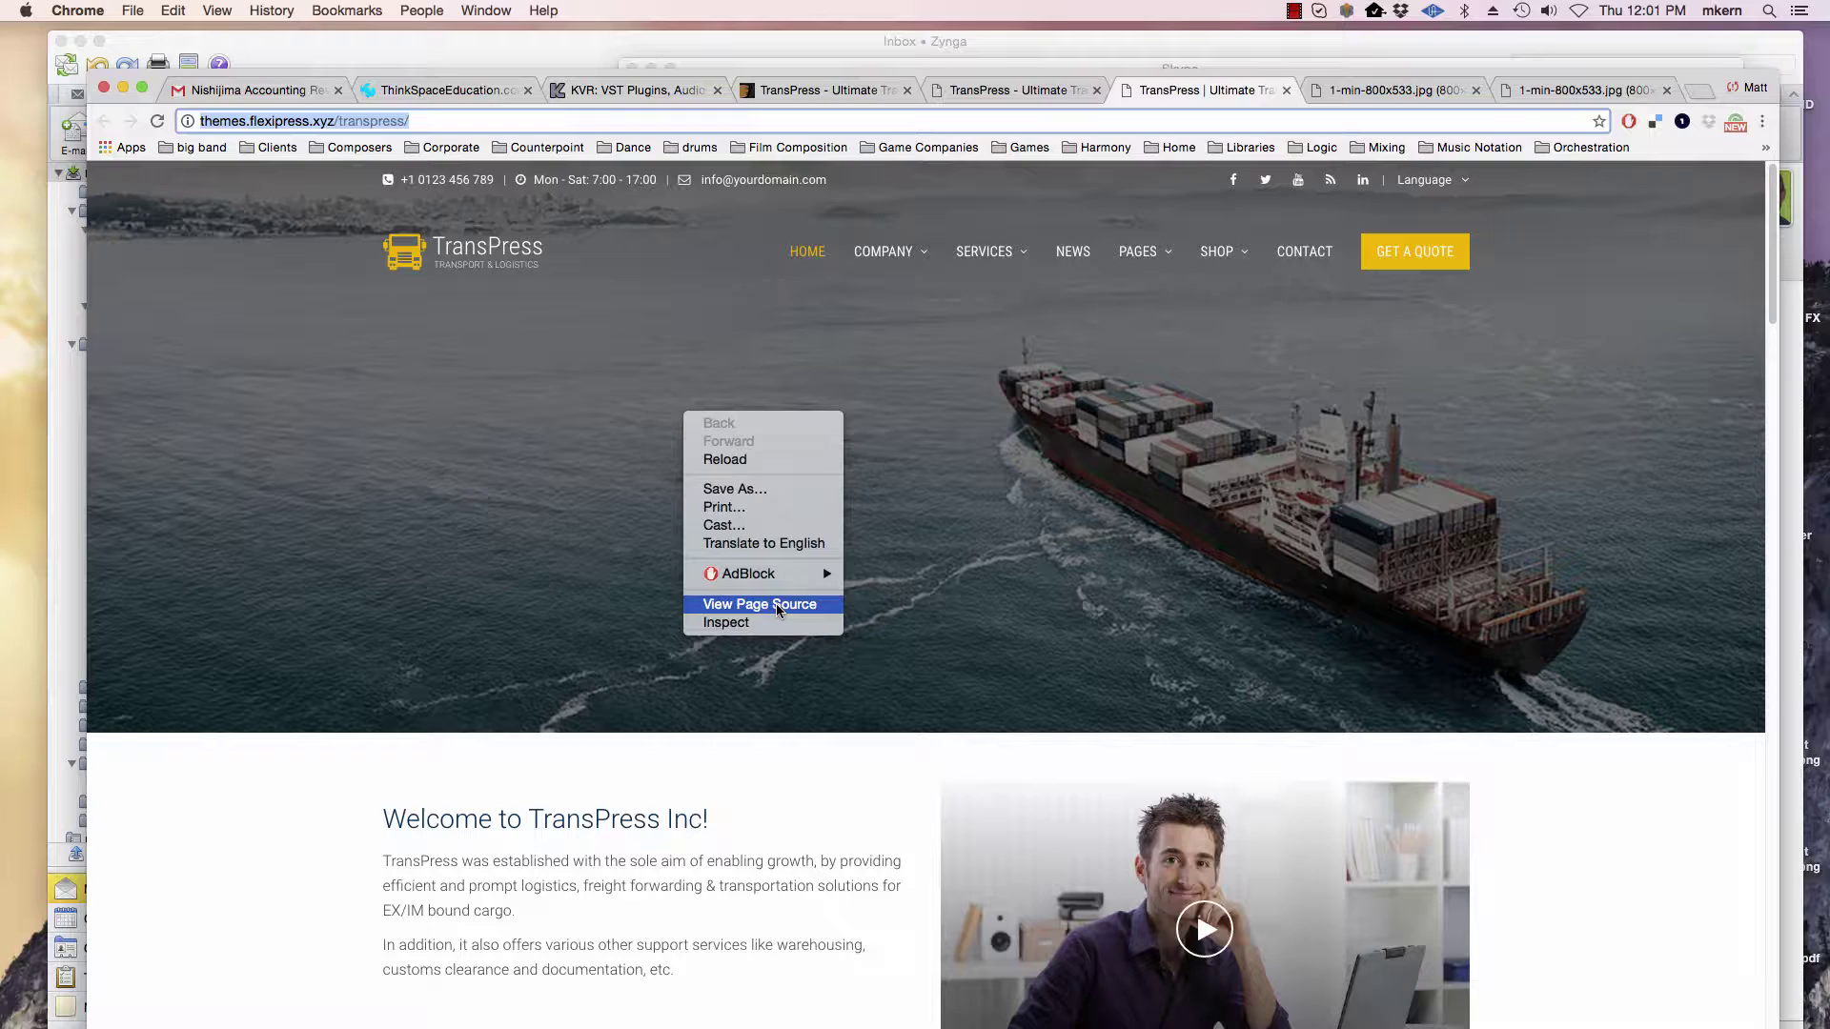
left_click(753, 623)
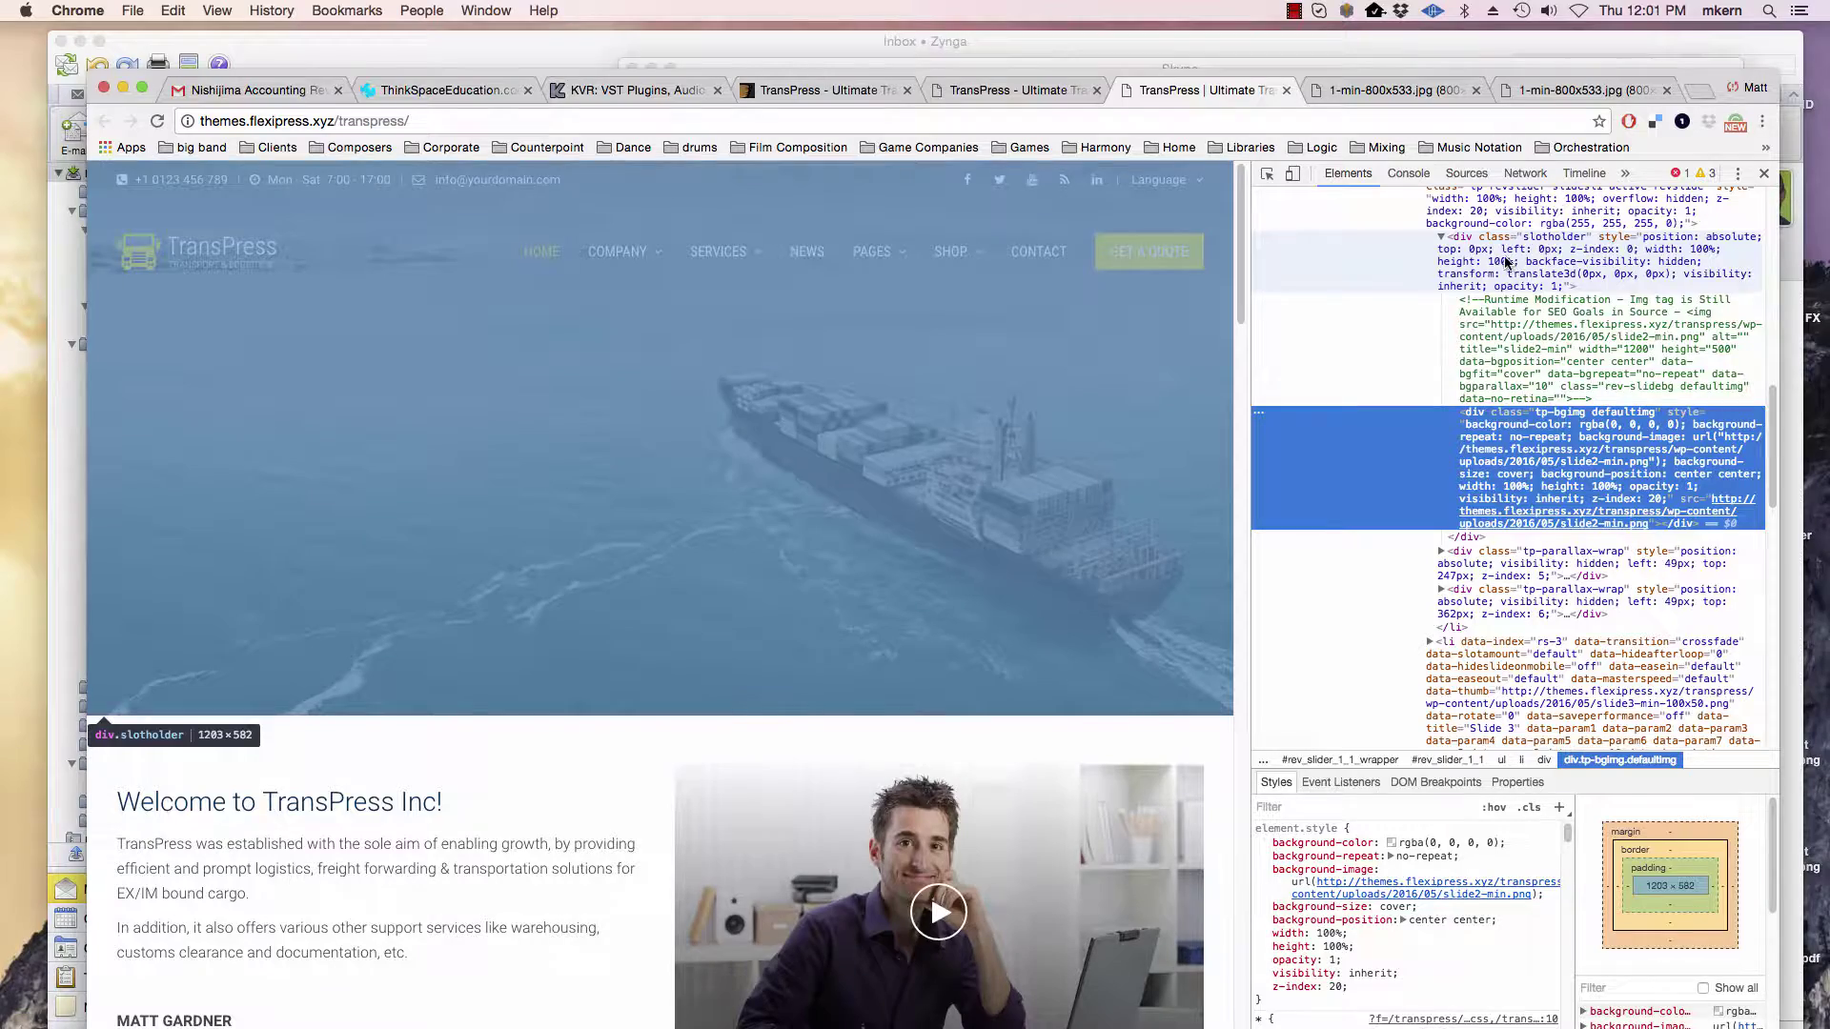
Step: In the Elements tree, select the first slide's data-thumb address slide1-min-100x50.png
scroll(1498, 658, "down", 5)
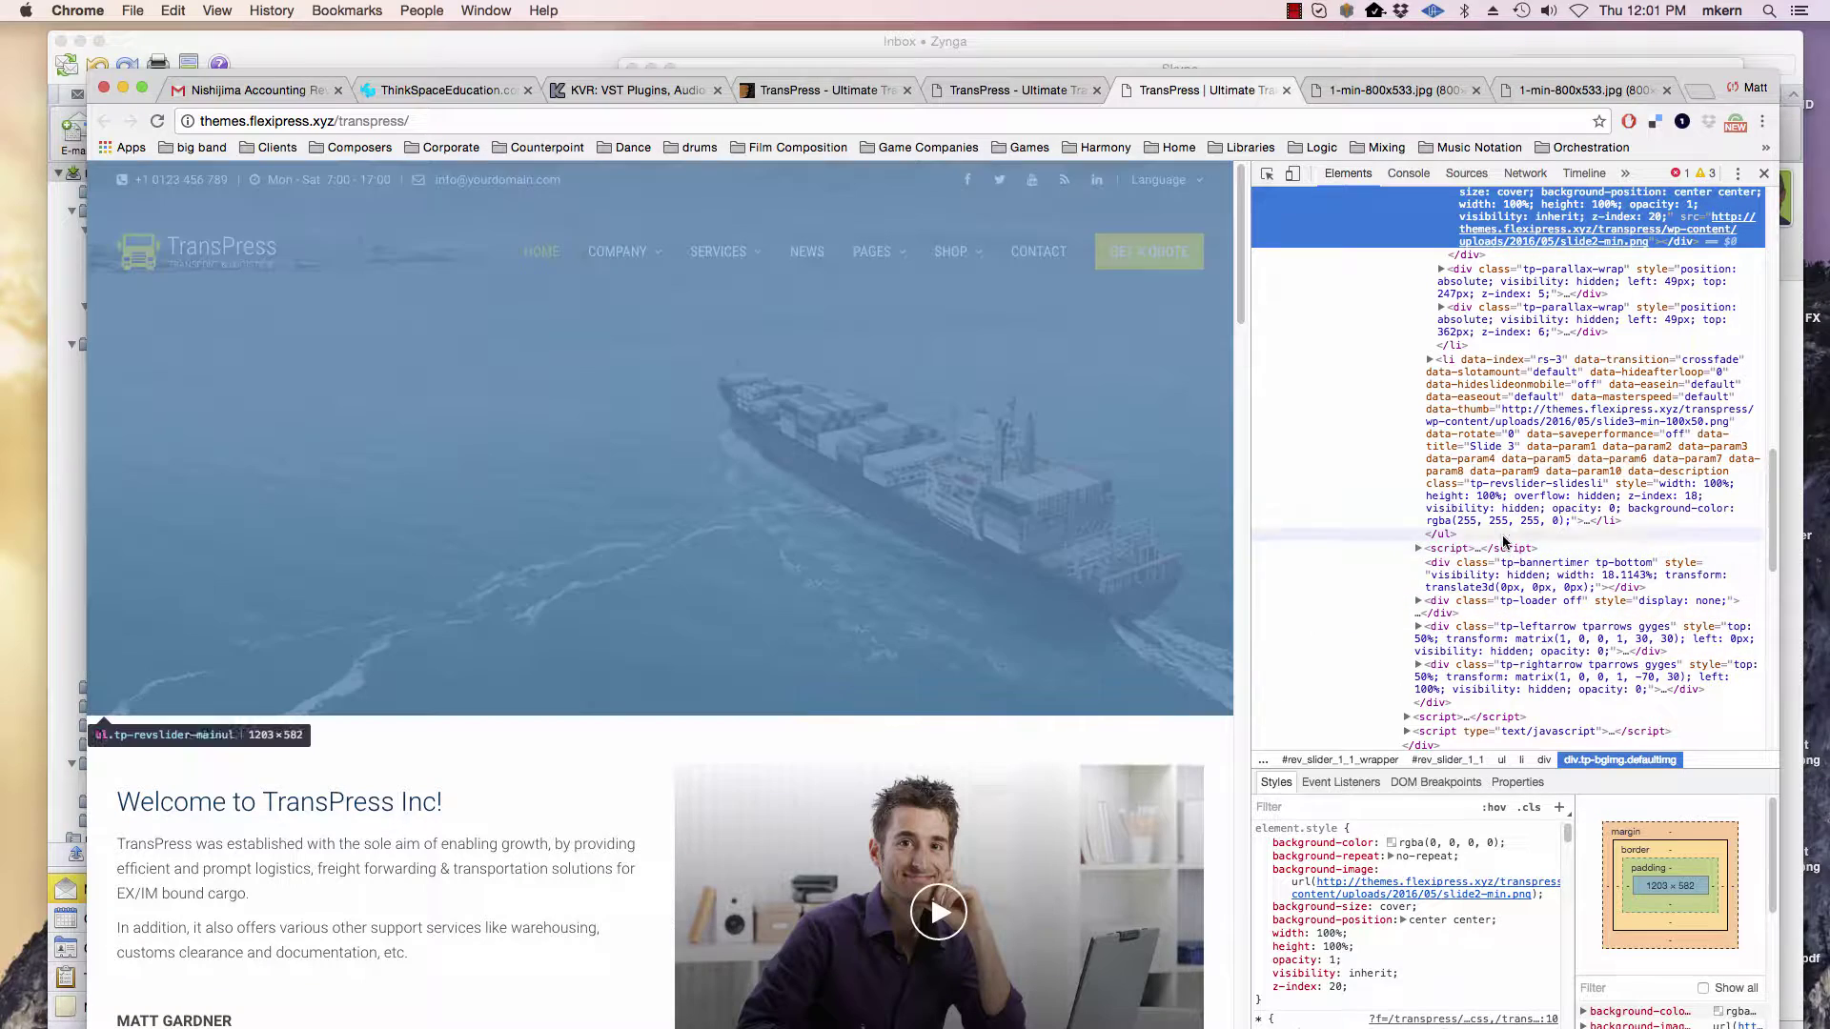
scroll(1504, 525, "up", 2)
scroll(1504, 525, "up", 8)
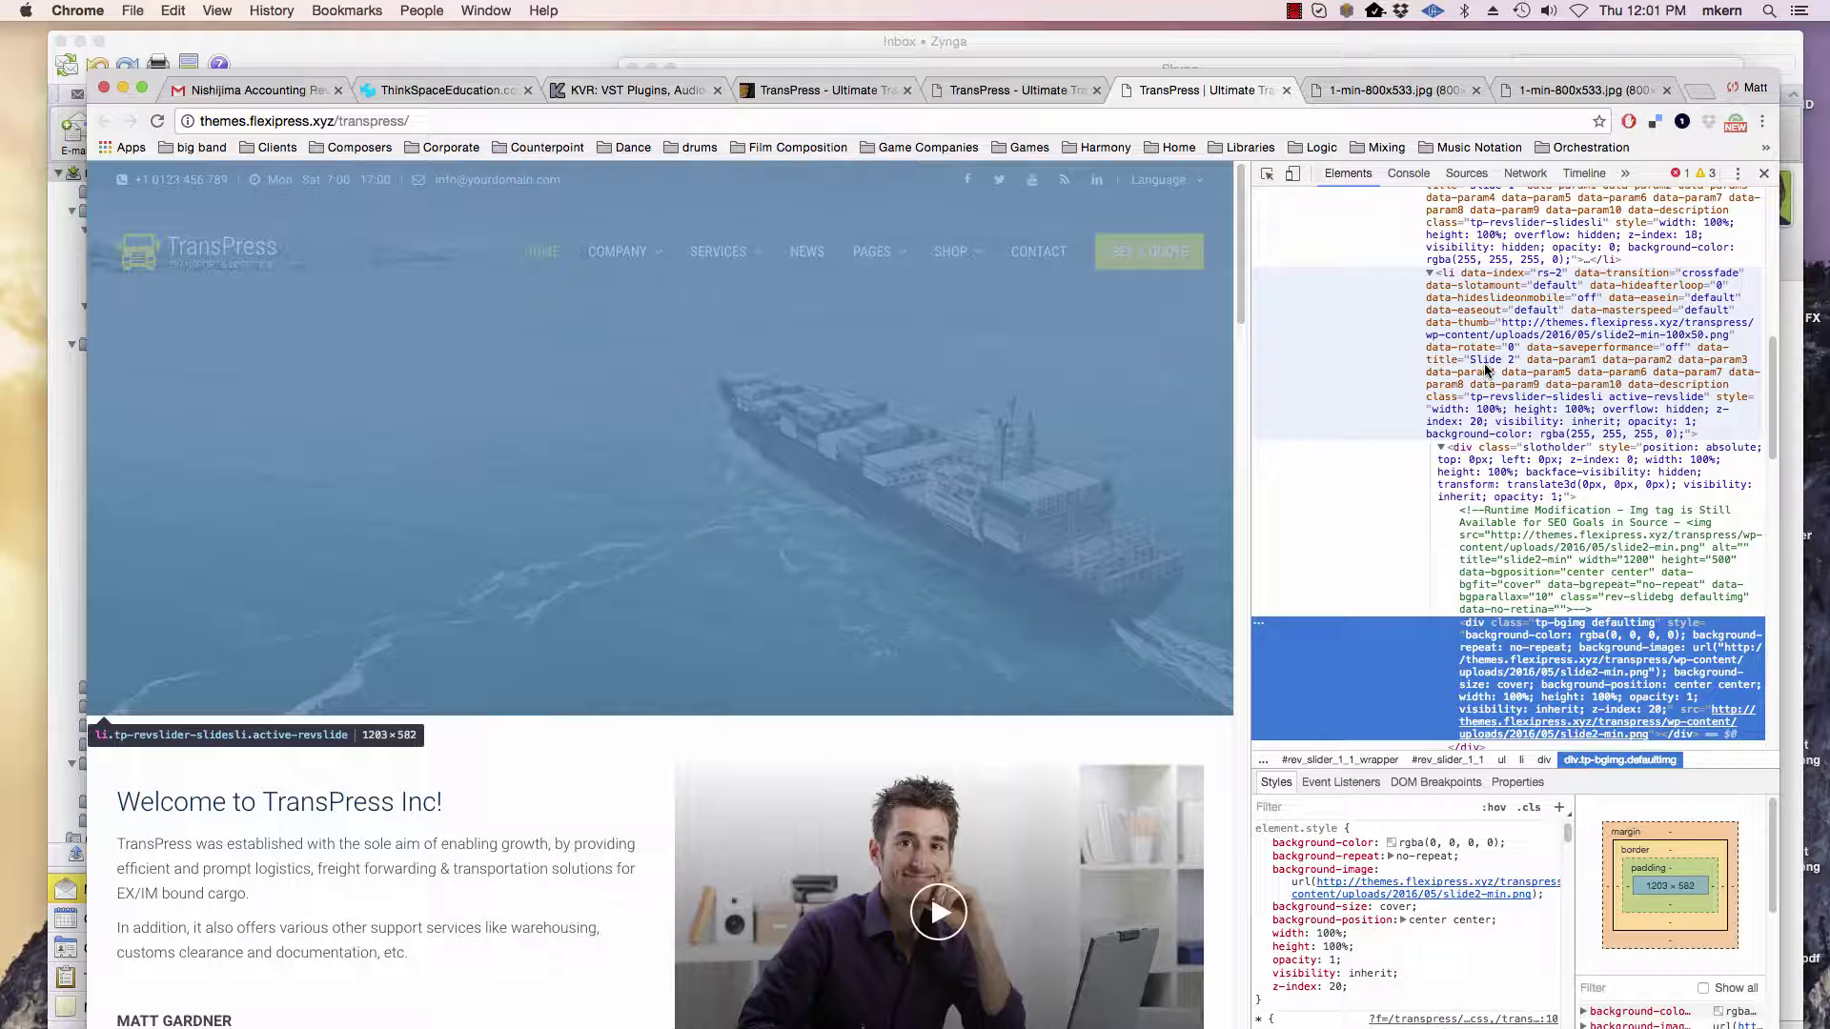
scroll(1489, 374, "up", 1)
left_click(1431, 304)
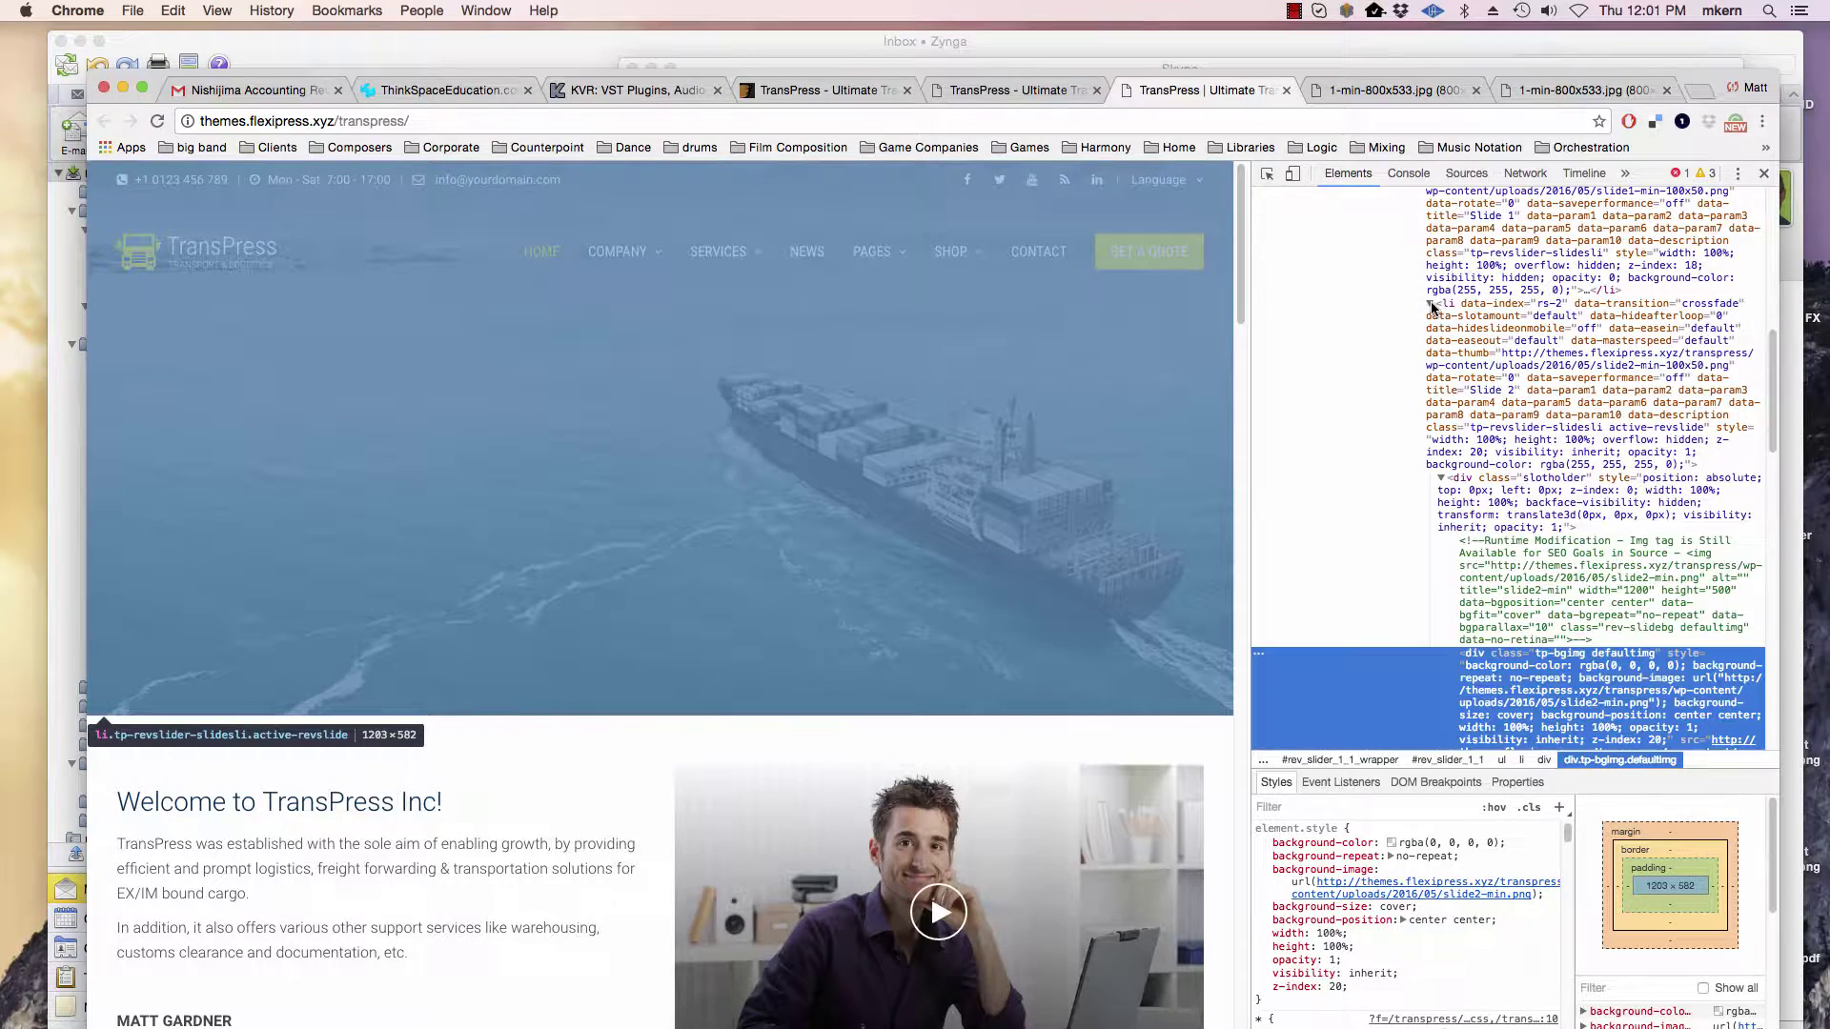
scroll(1480, 335, "up", 9)
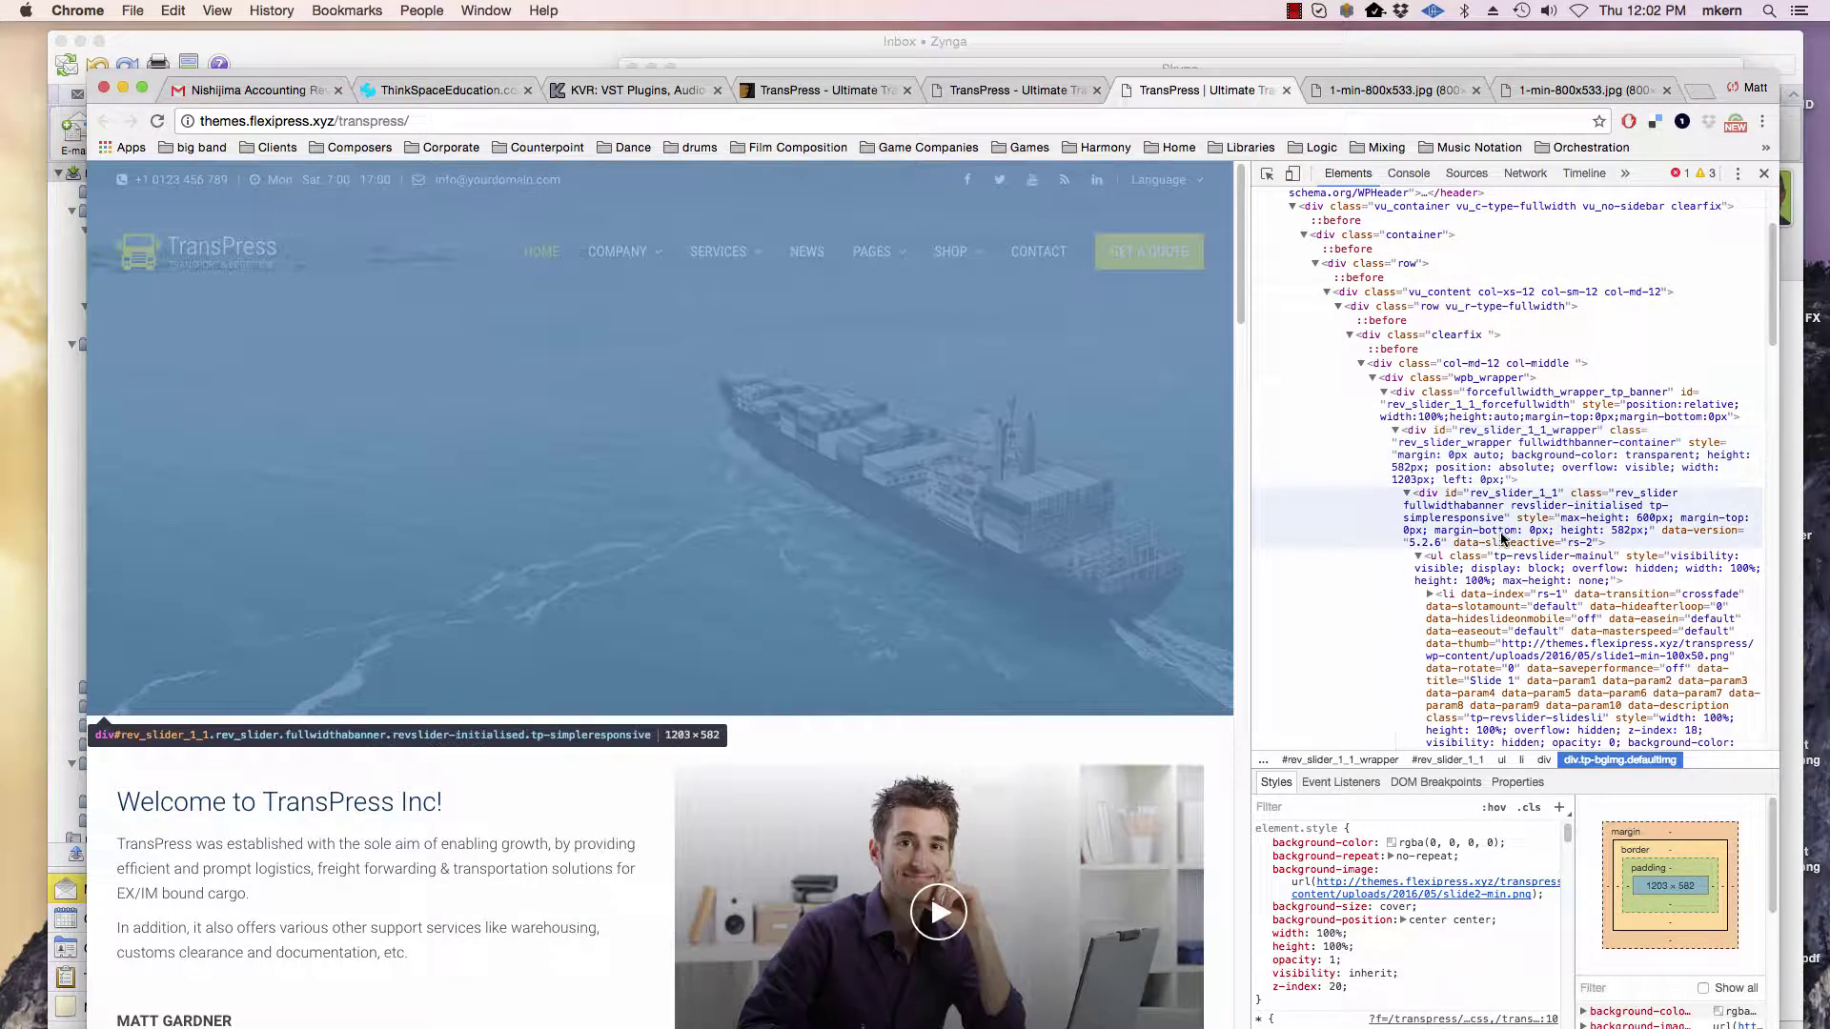
scroll(1563, 562, "down", 3)
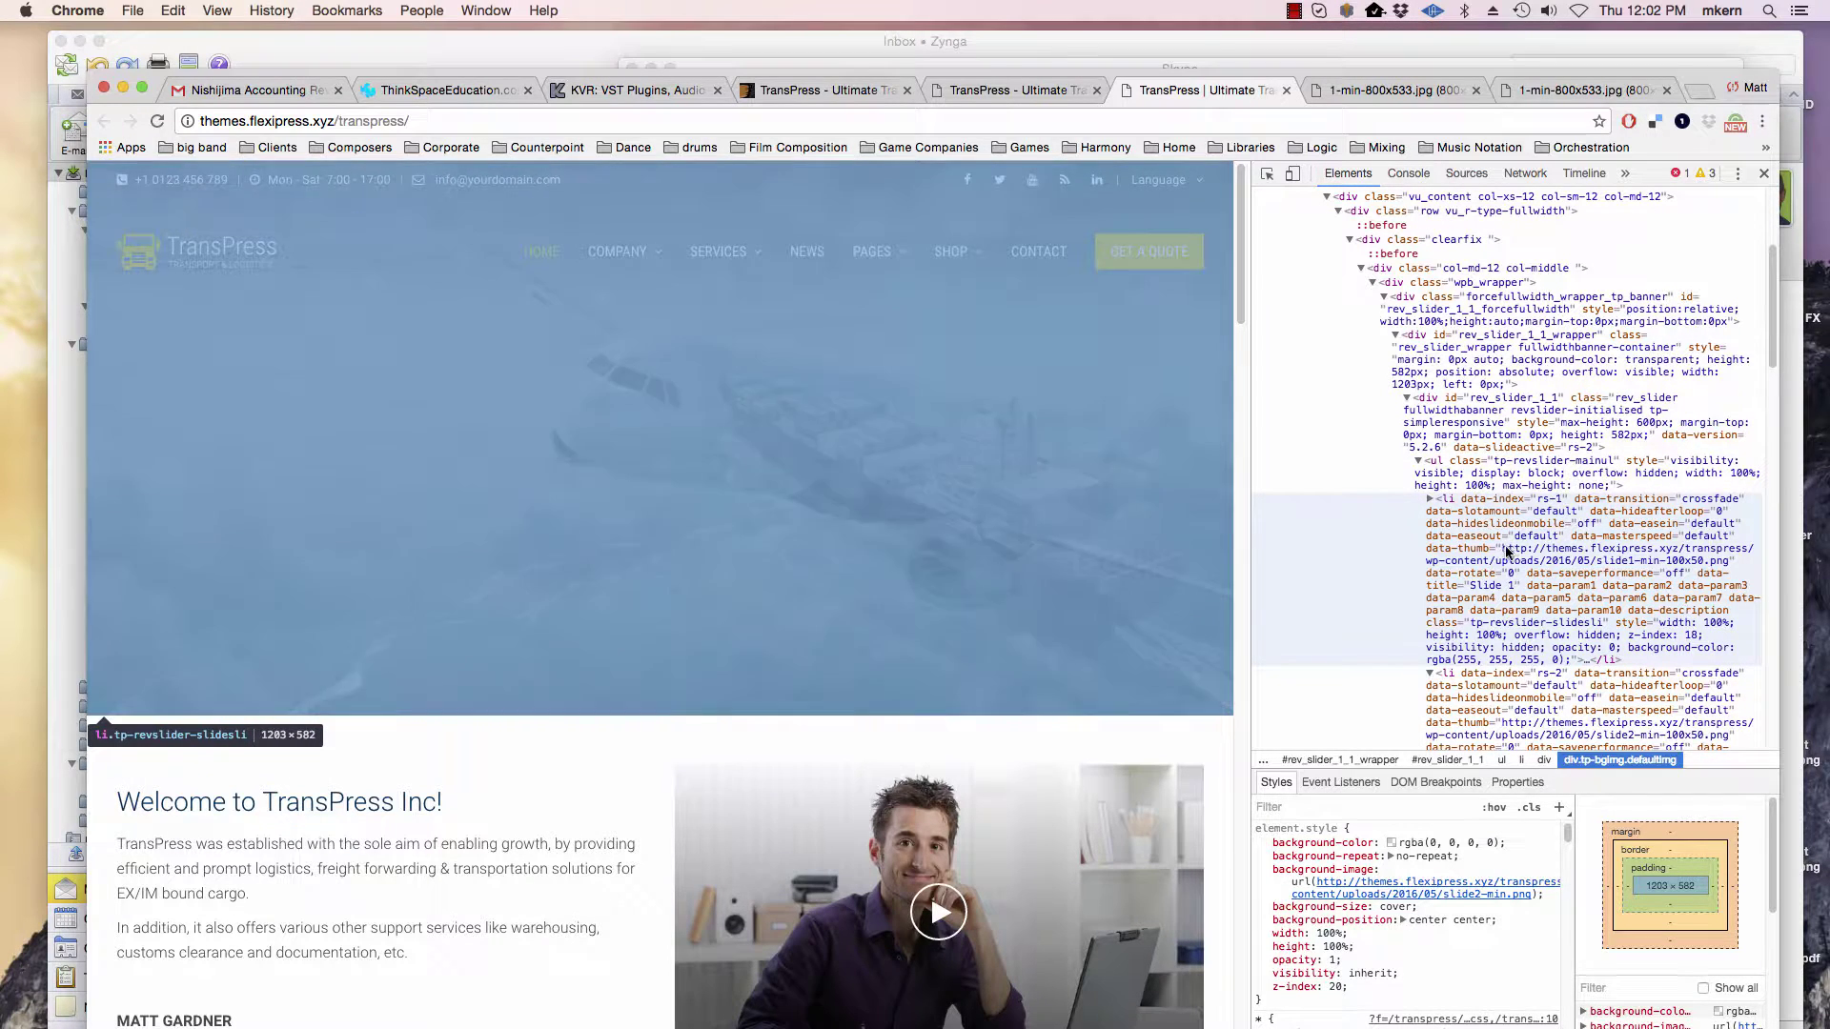
double_click(1506, 553)
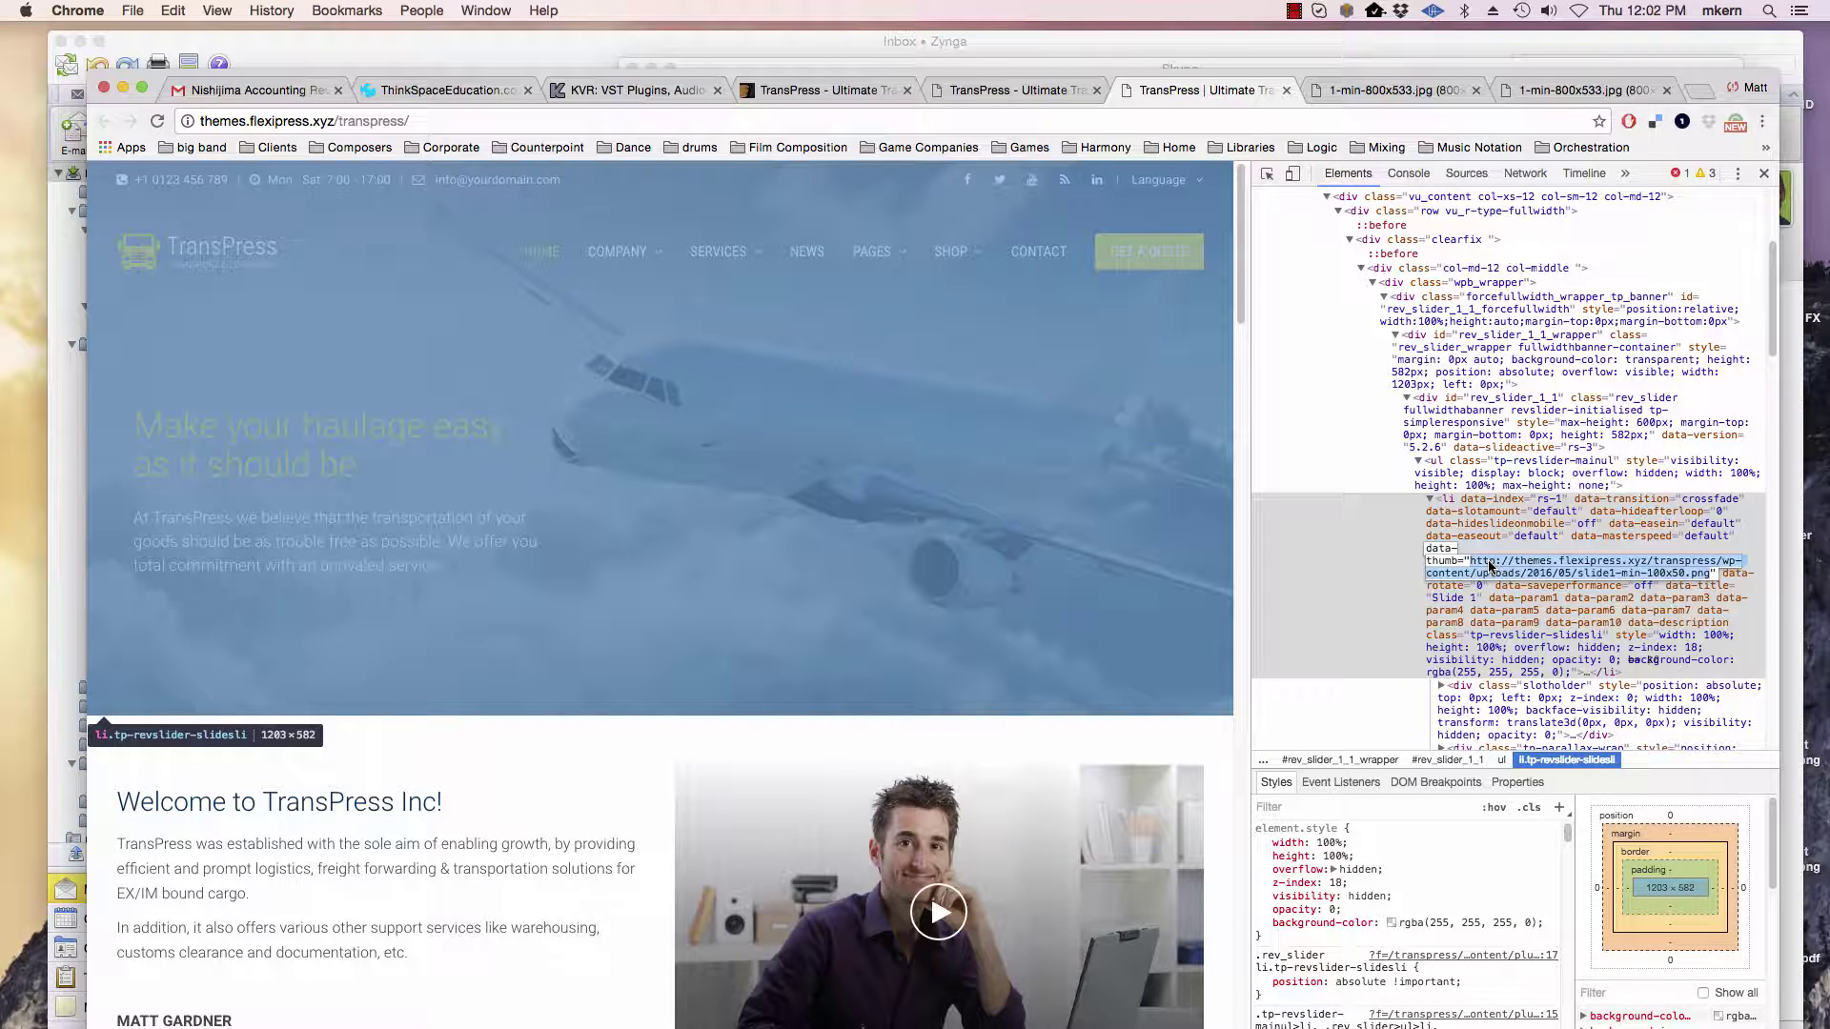
Step: Copy the slide1-min-100x50.png thumbnail address and load it in the 1-min-800x533.jpg tab
right_click(1490, 564)
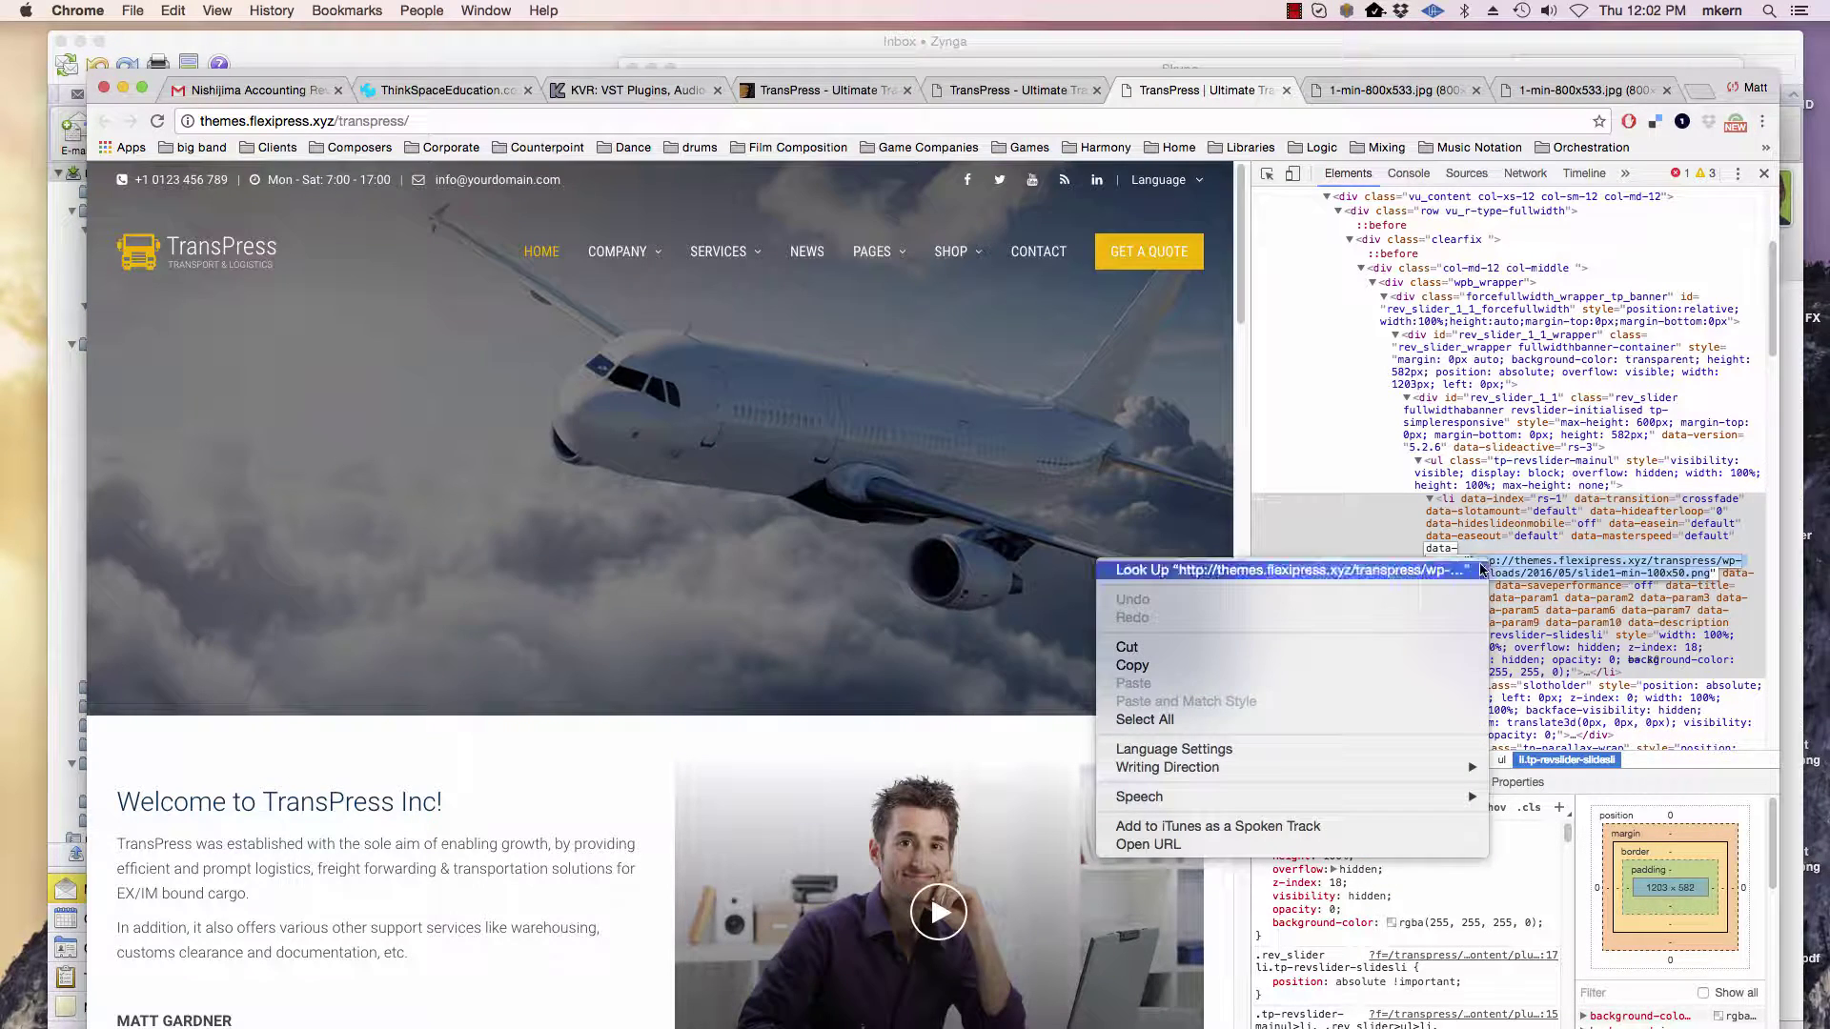
left_click(1410, 665)
left_click(1394, 89)
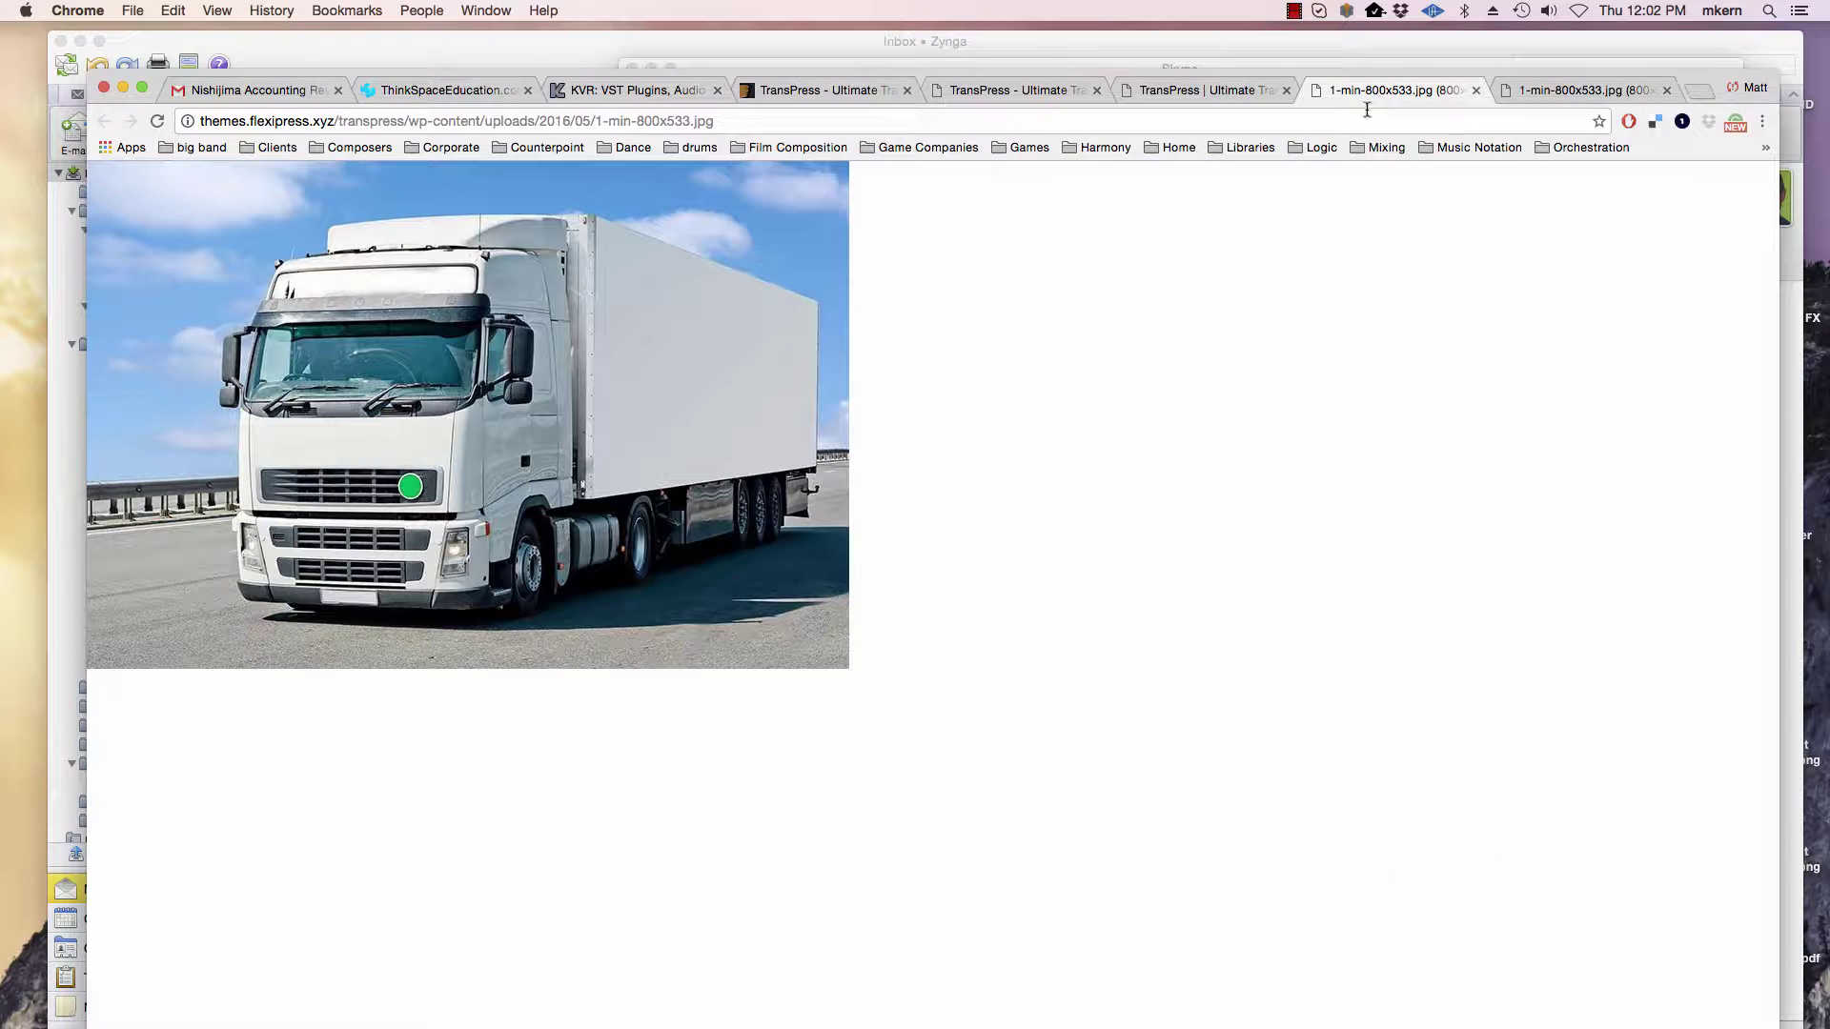
left_click(921, 118)
right_click(302, 133)
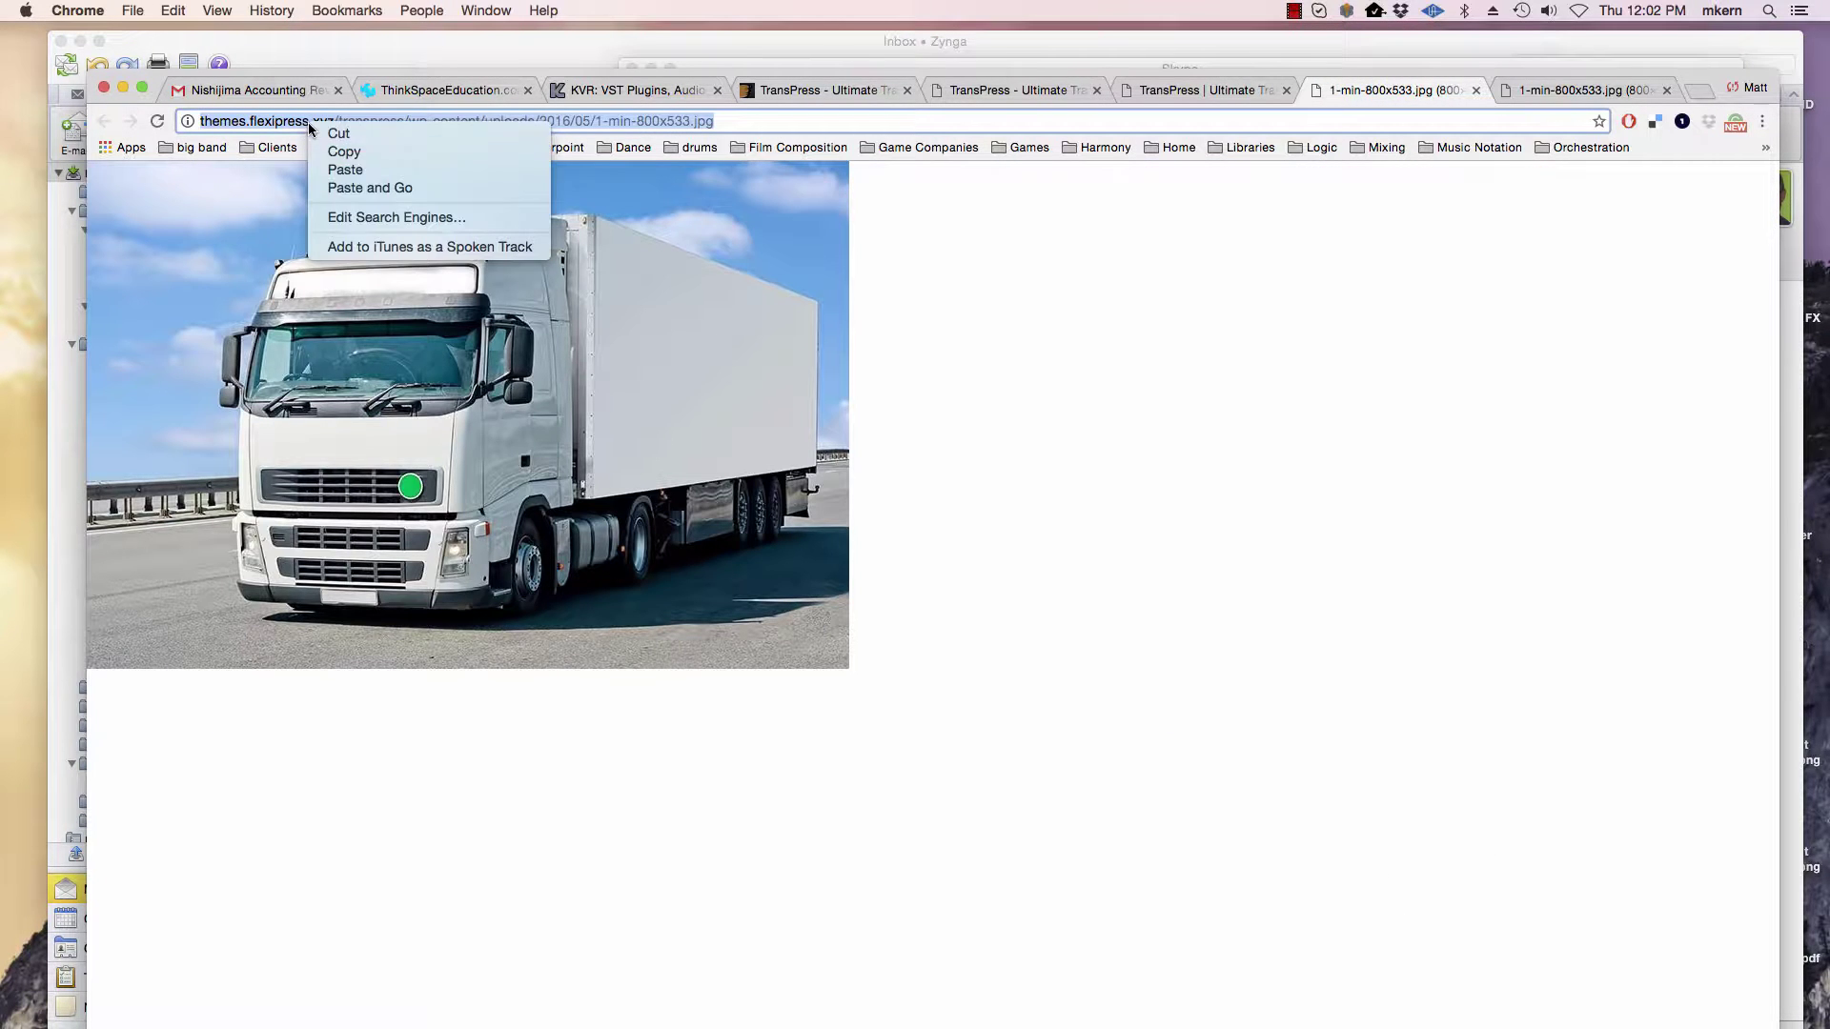
left_click(352, 184)
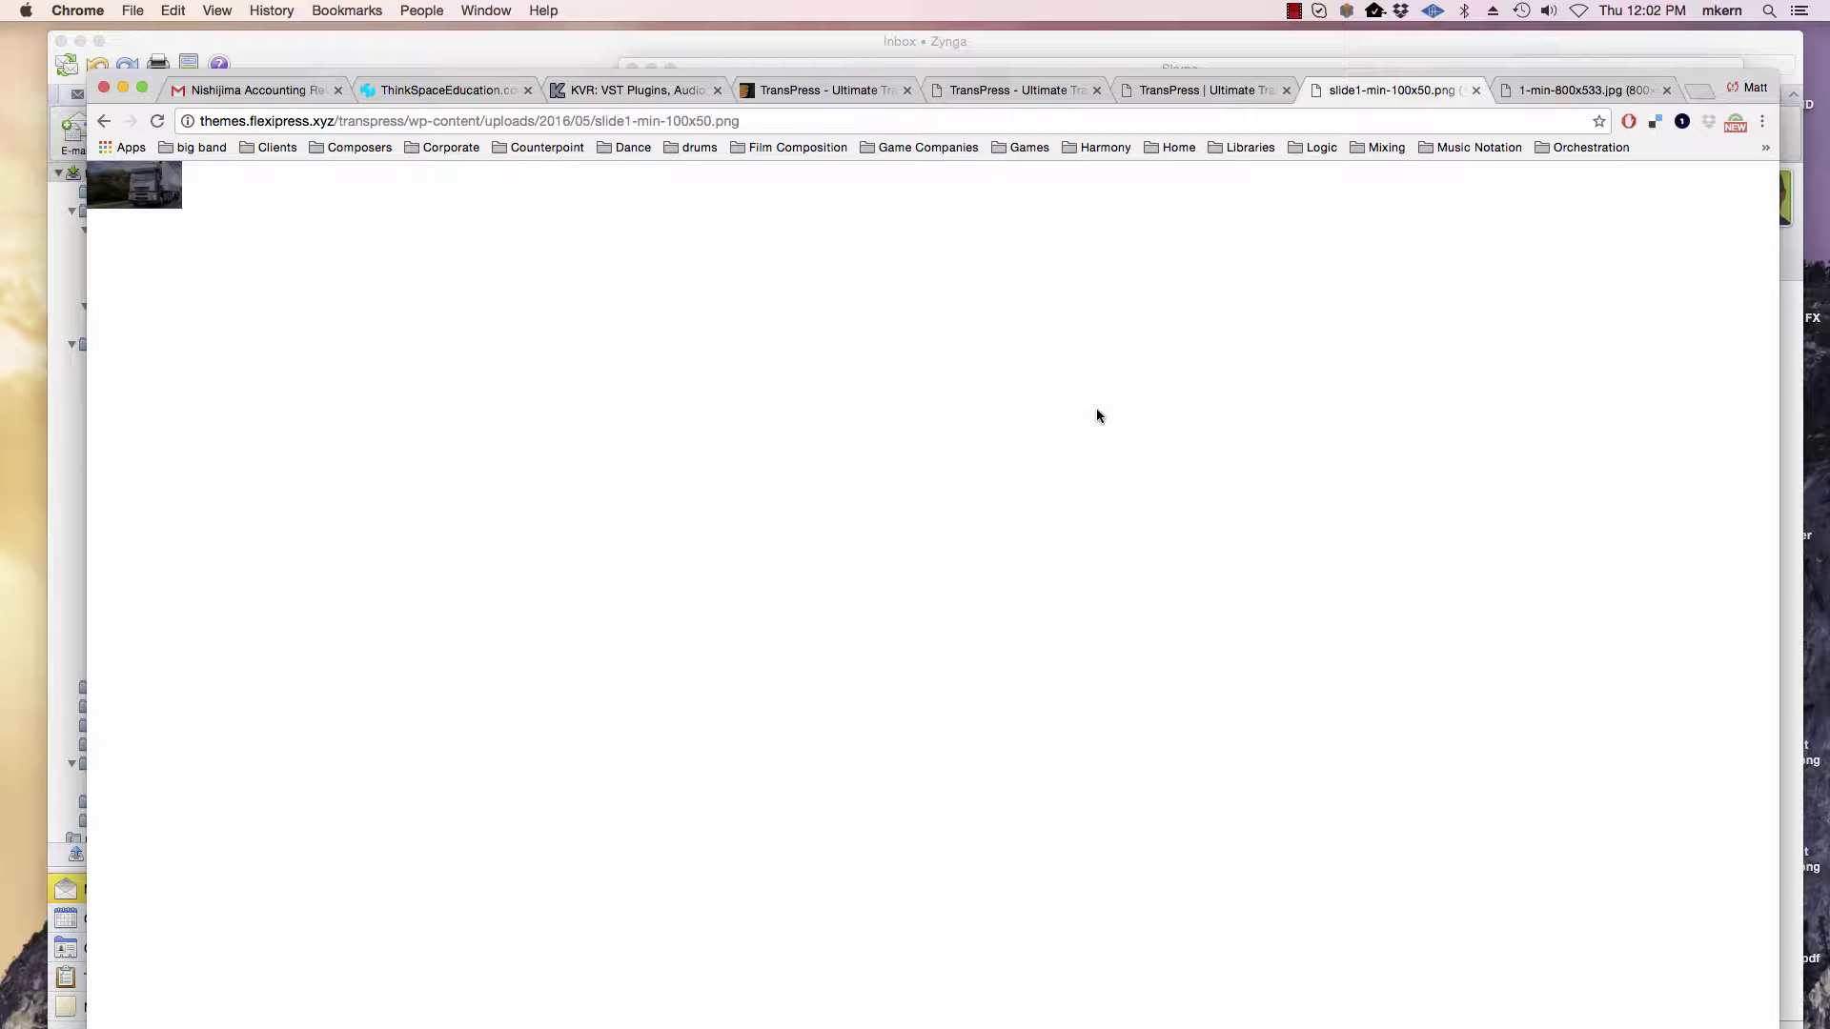
Step: On the TransPress tab, copy the slide2-min.png address from the tp-bgimg element
left_click(1175, 88)
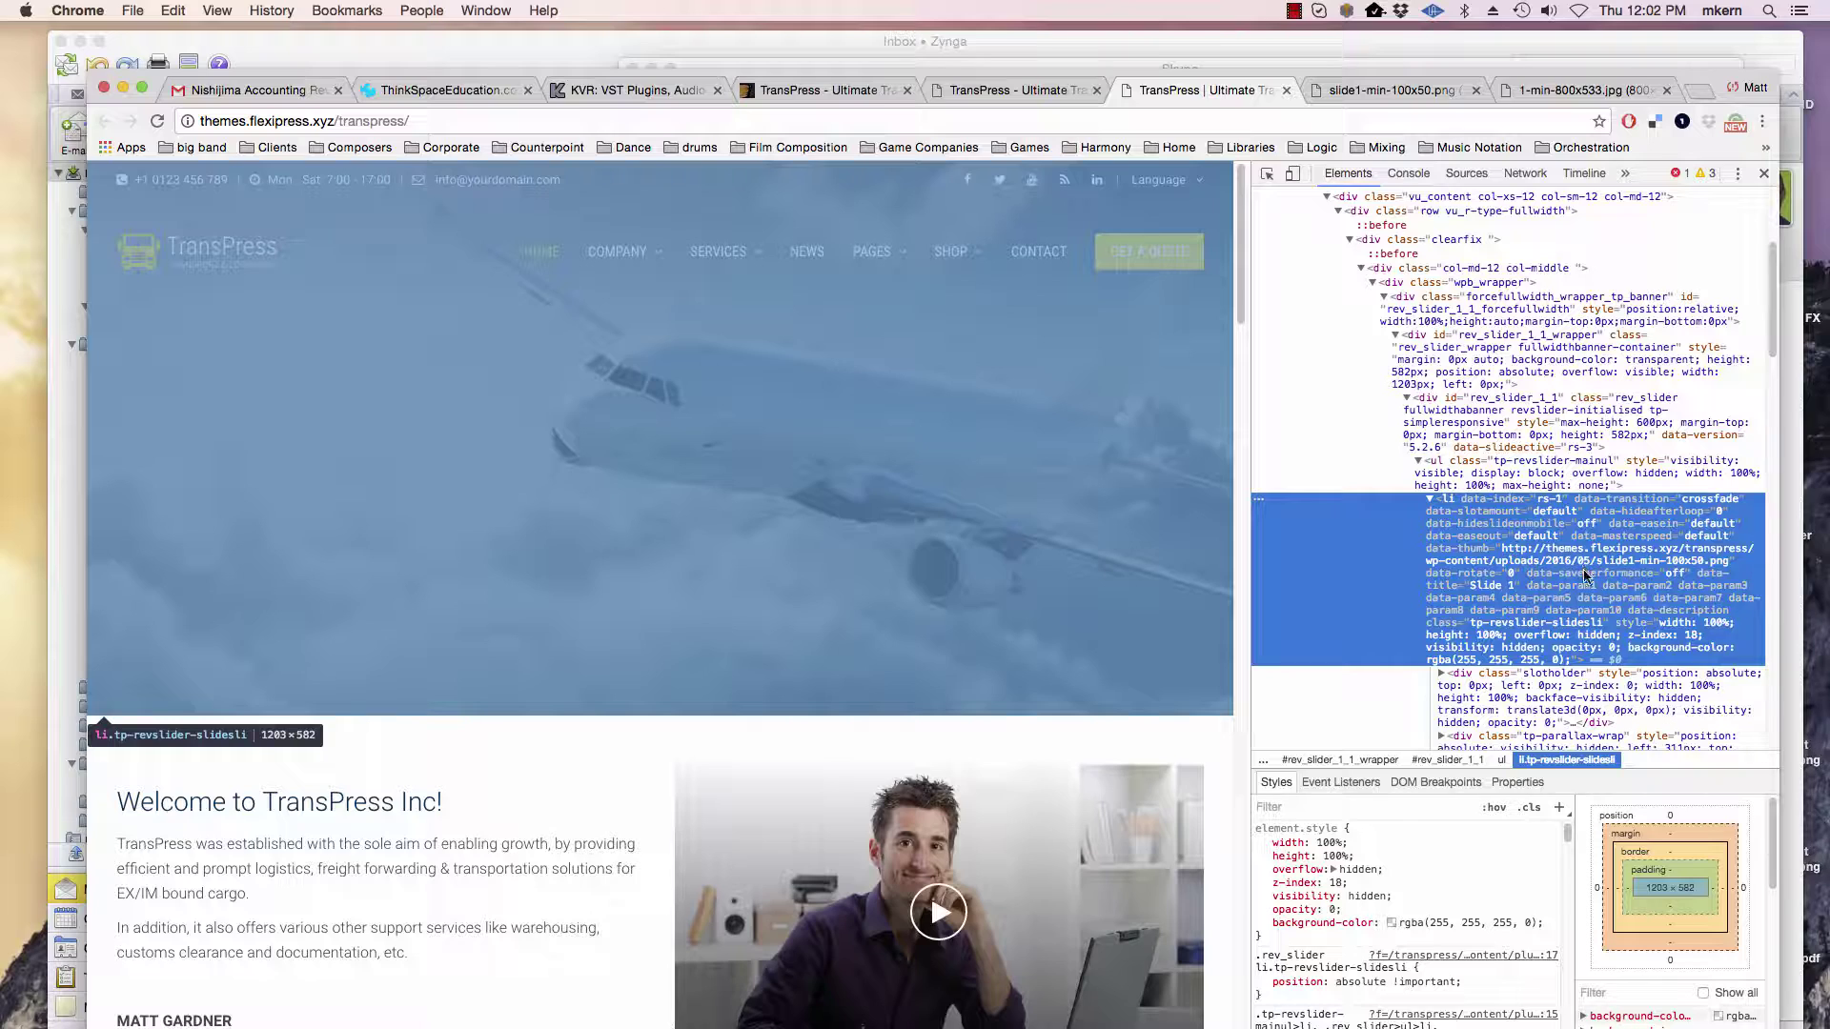
scroll(1583, 581, "down", 5)
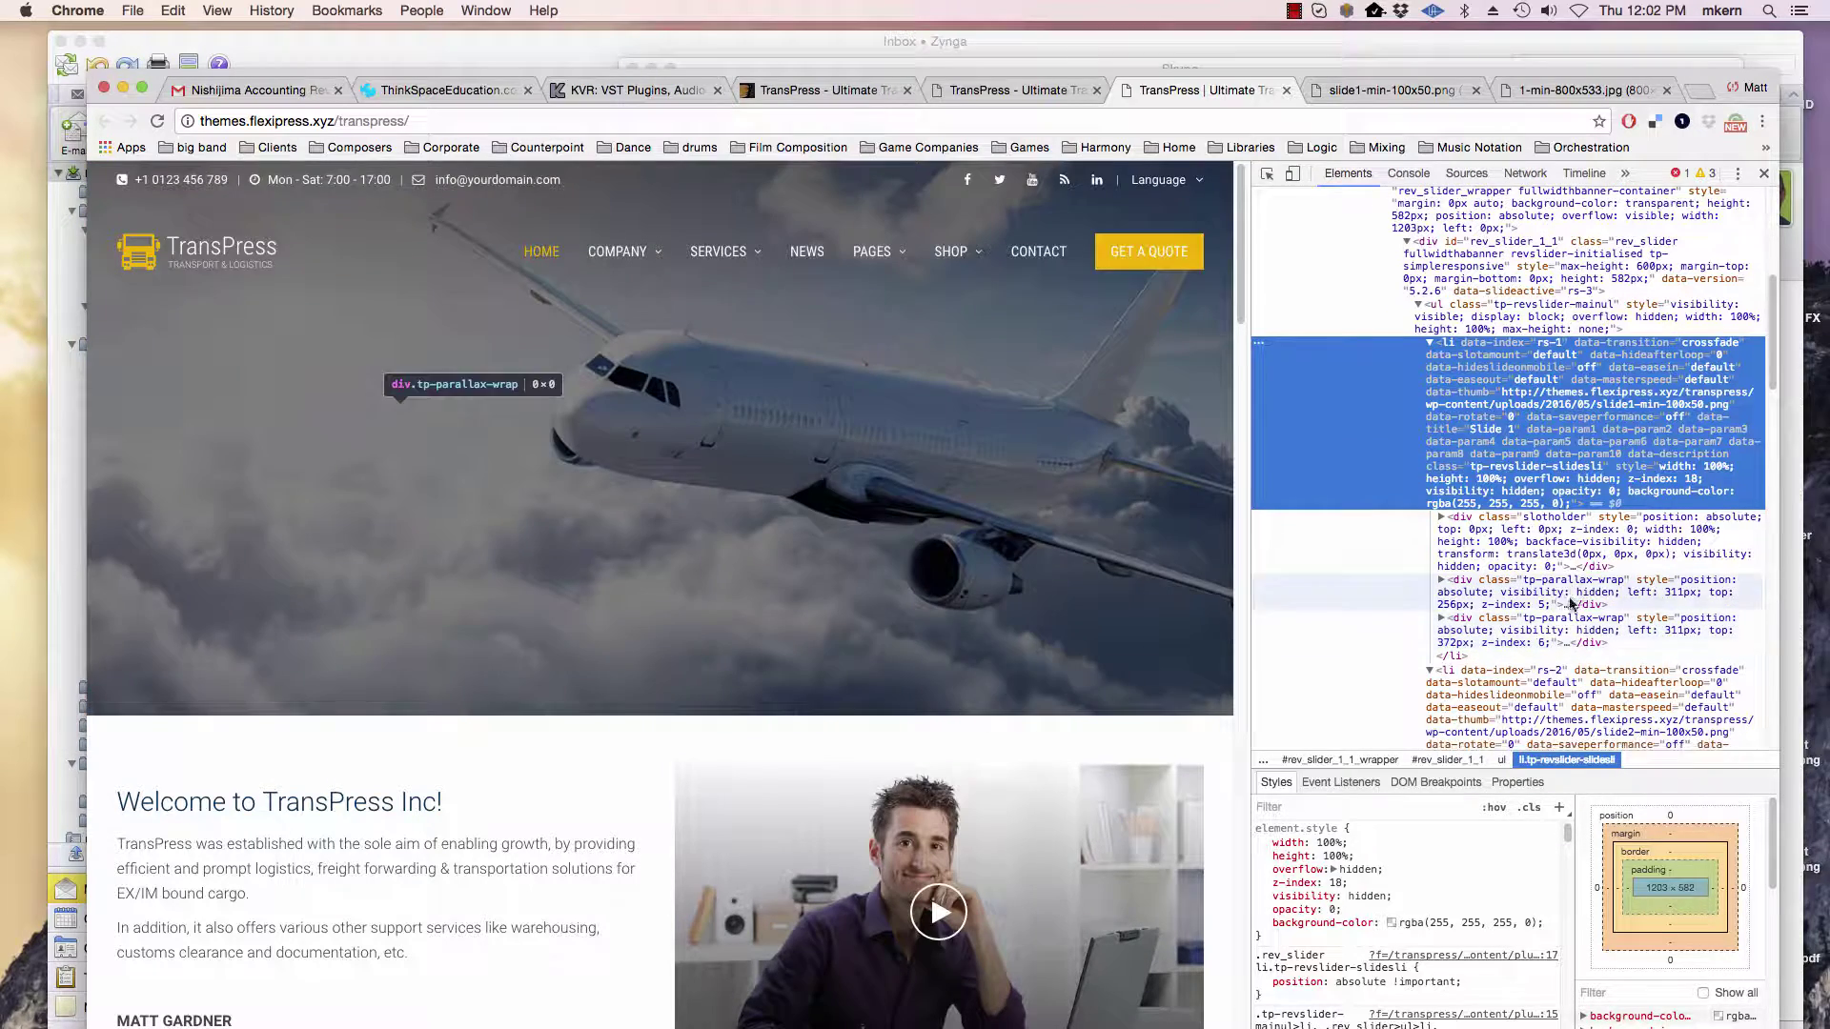
scroll(1568, 610, "down", 5)
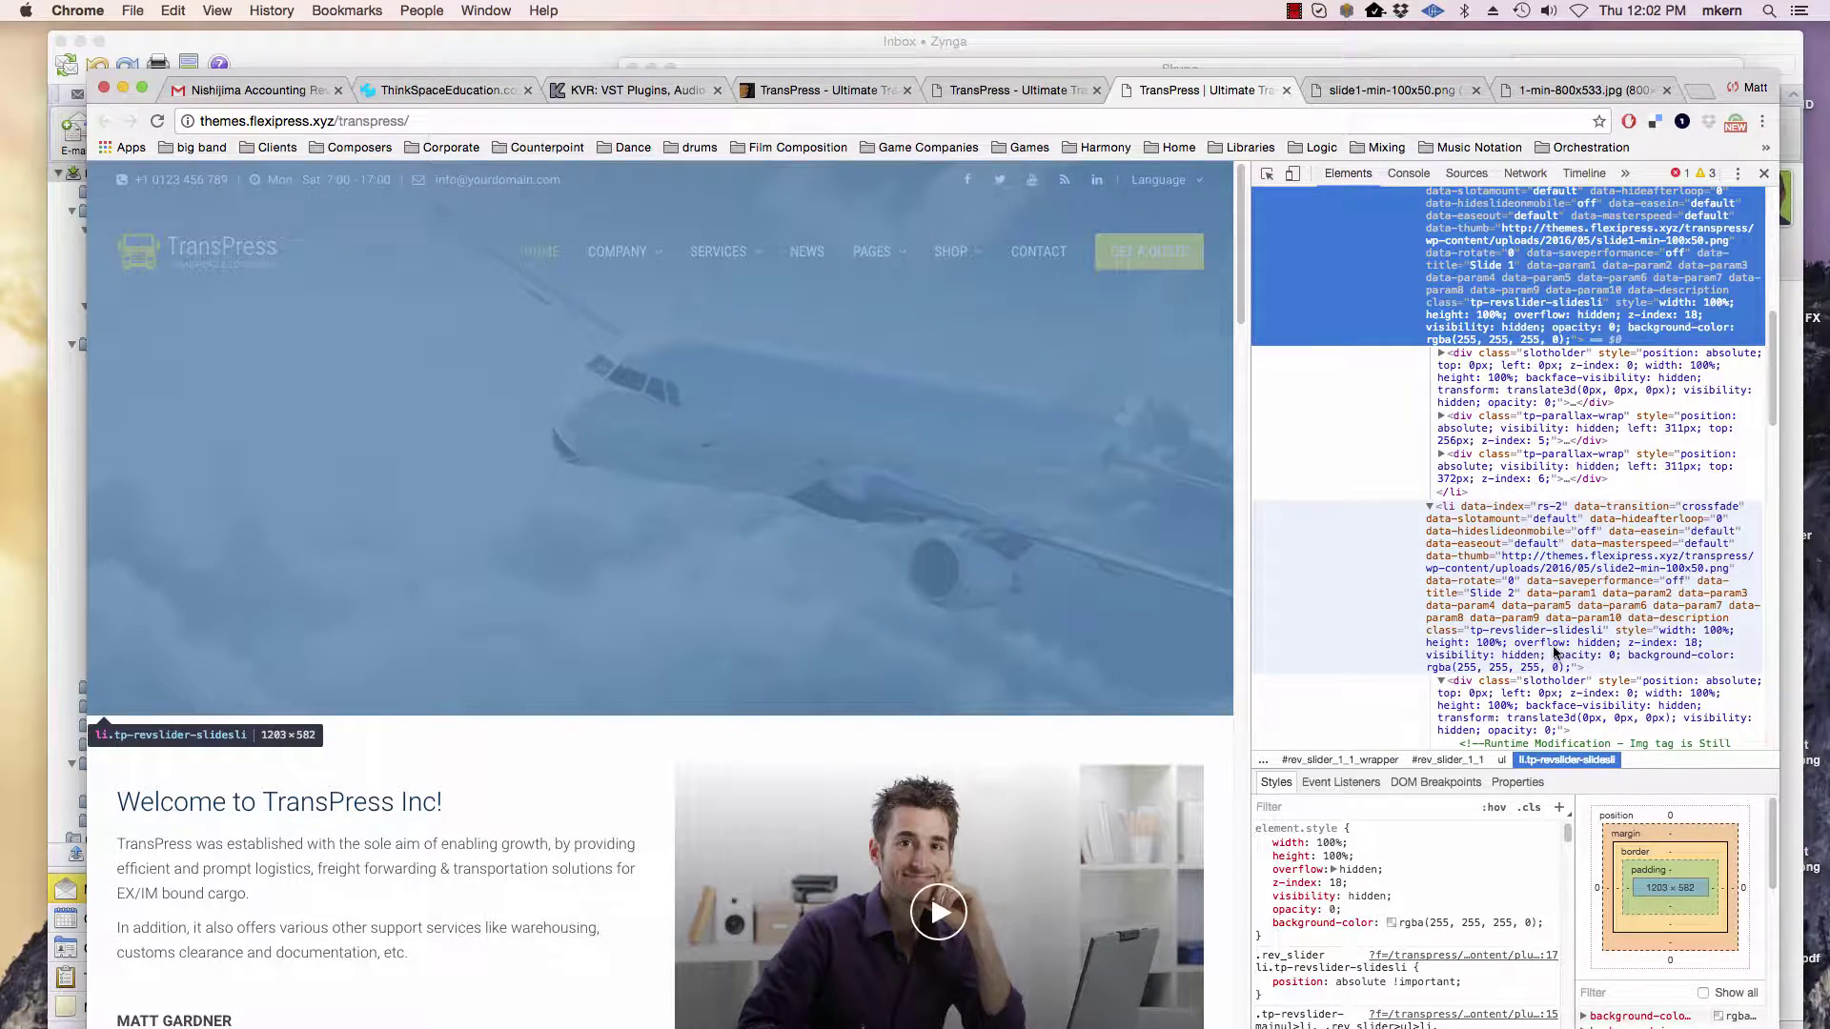
scroll(1555, 653, "down", 8)
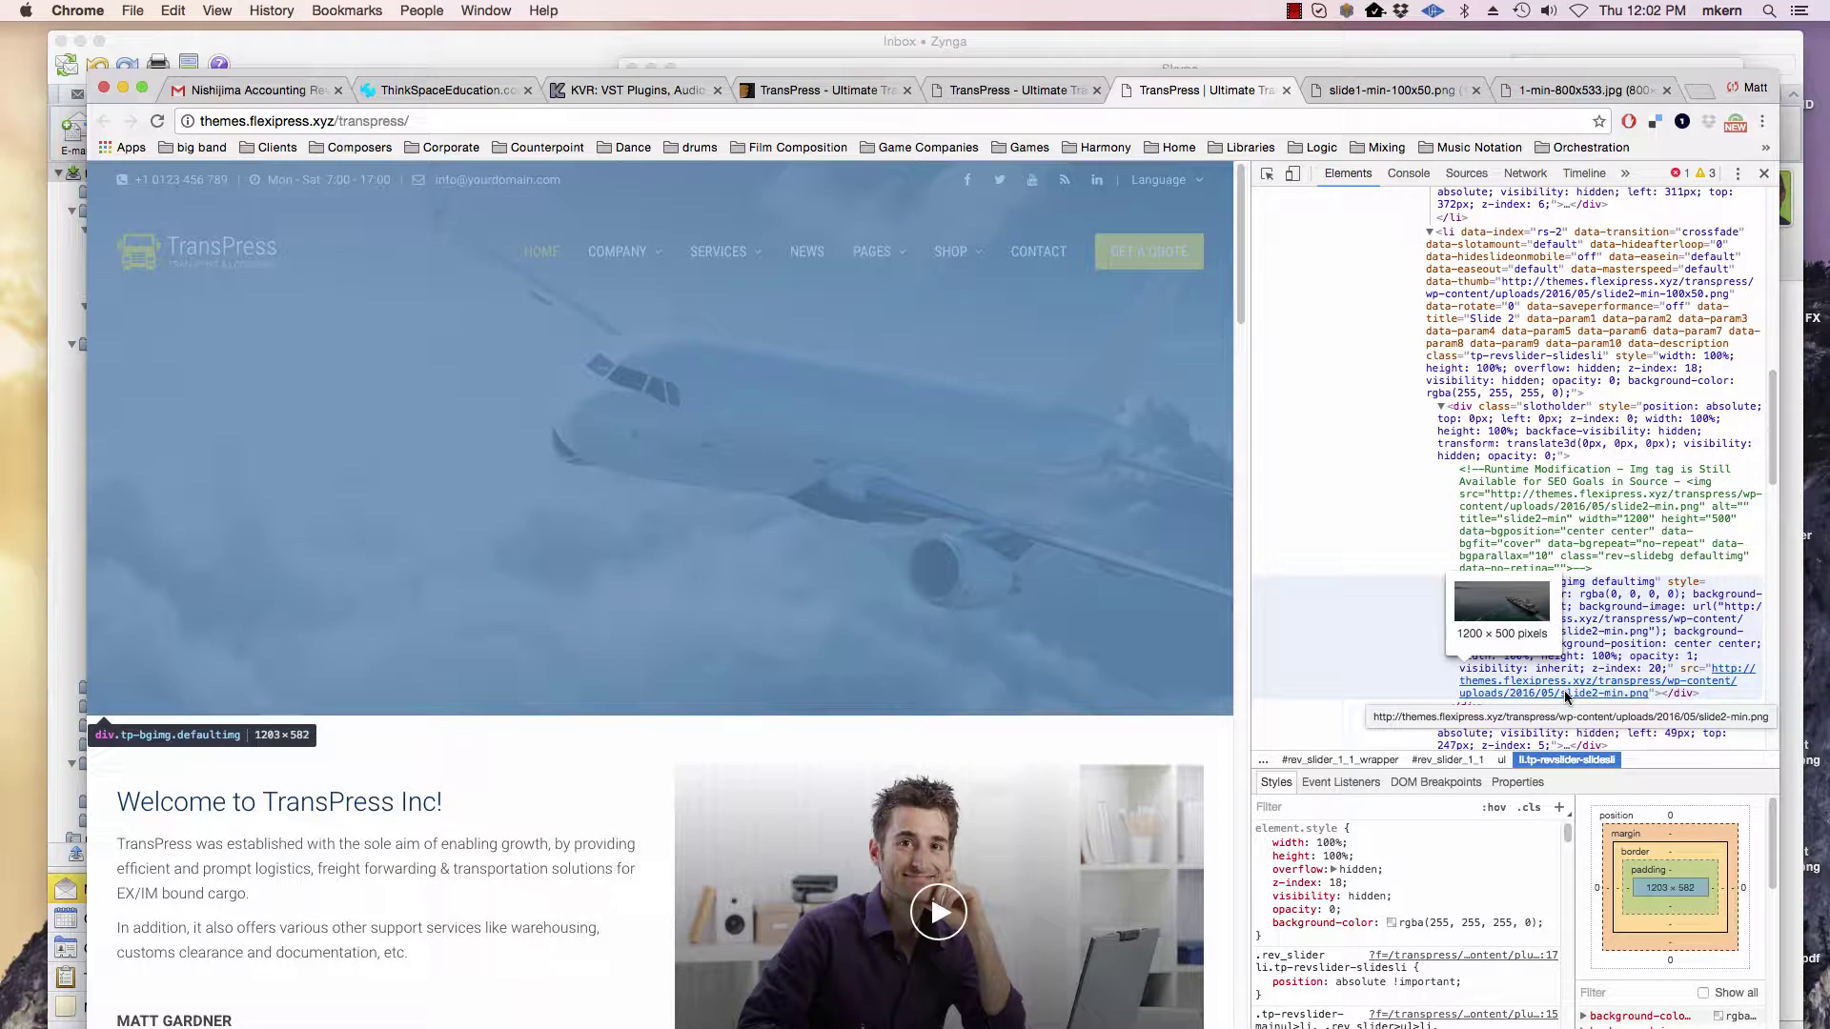
left_click(1564, 690)
double_click(1564, 690)
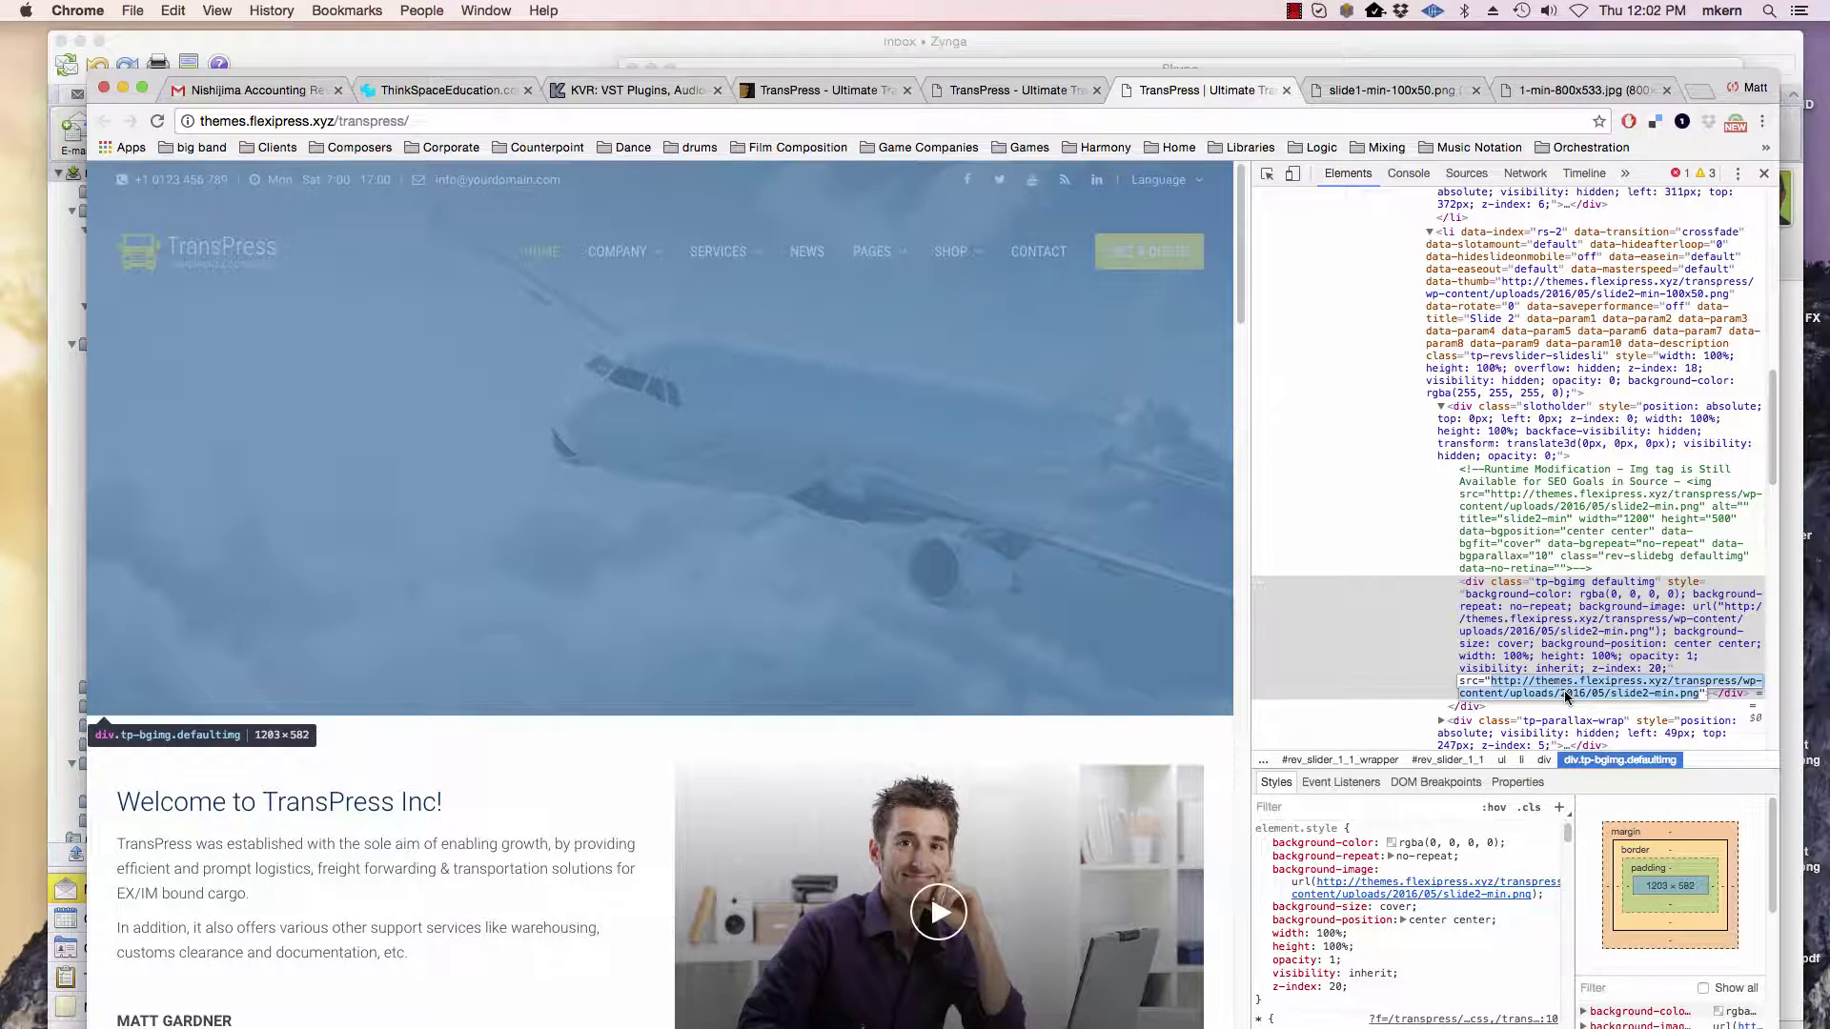
right_click(1564, 693)
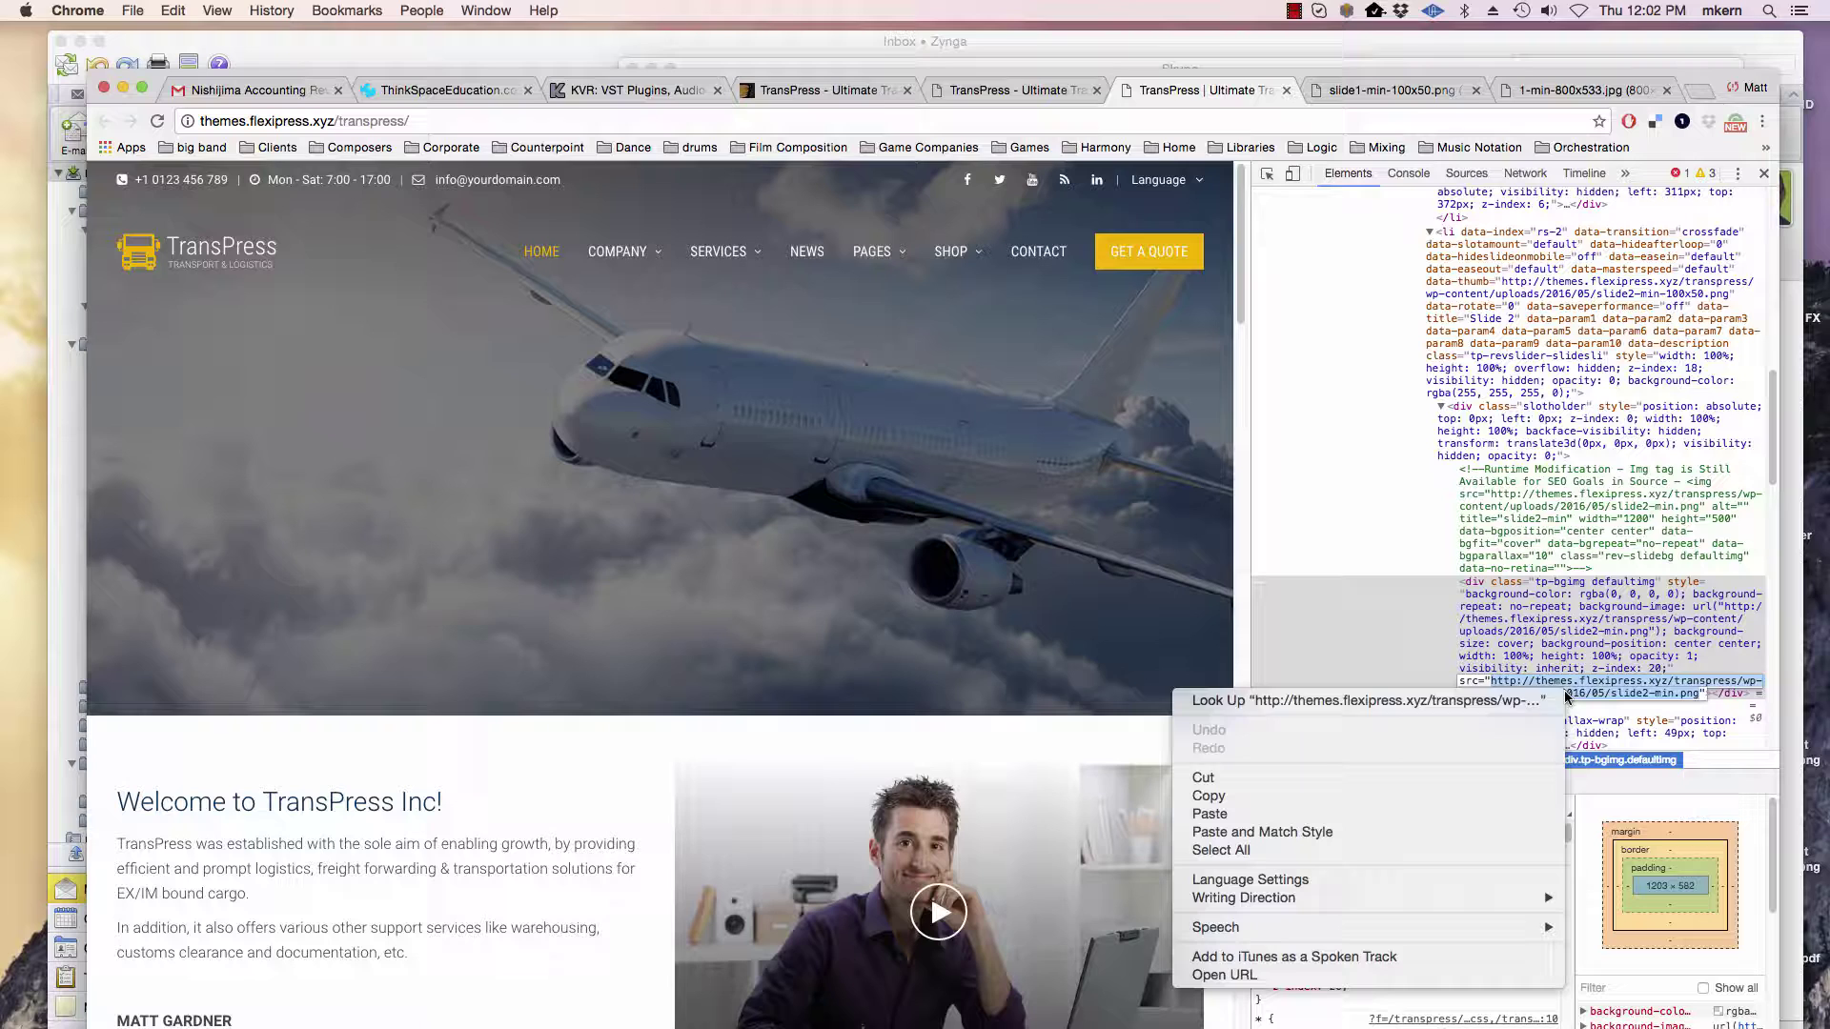
left_click(1441, 799)
Step: Load the copied slide2-min.png address in the thumbnail image tab
left_click(1370, 86)
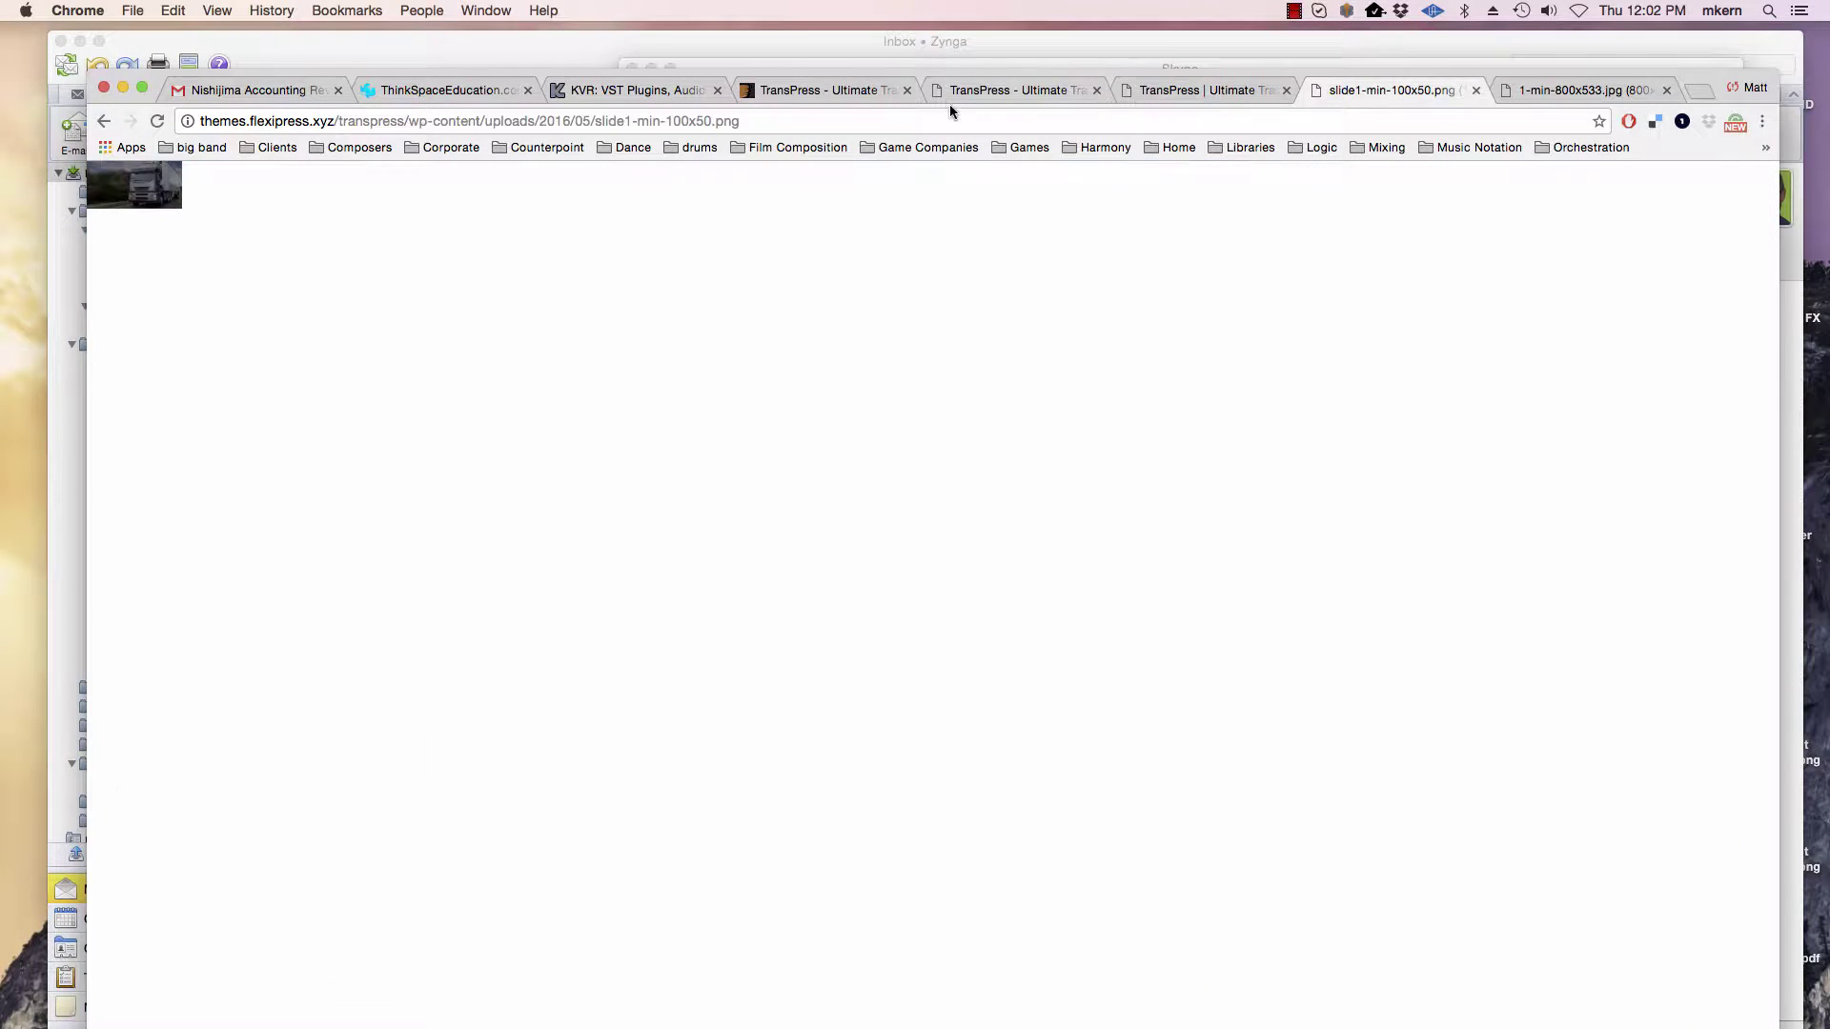
left_click(368, 122)
right_click(368, 122)
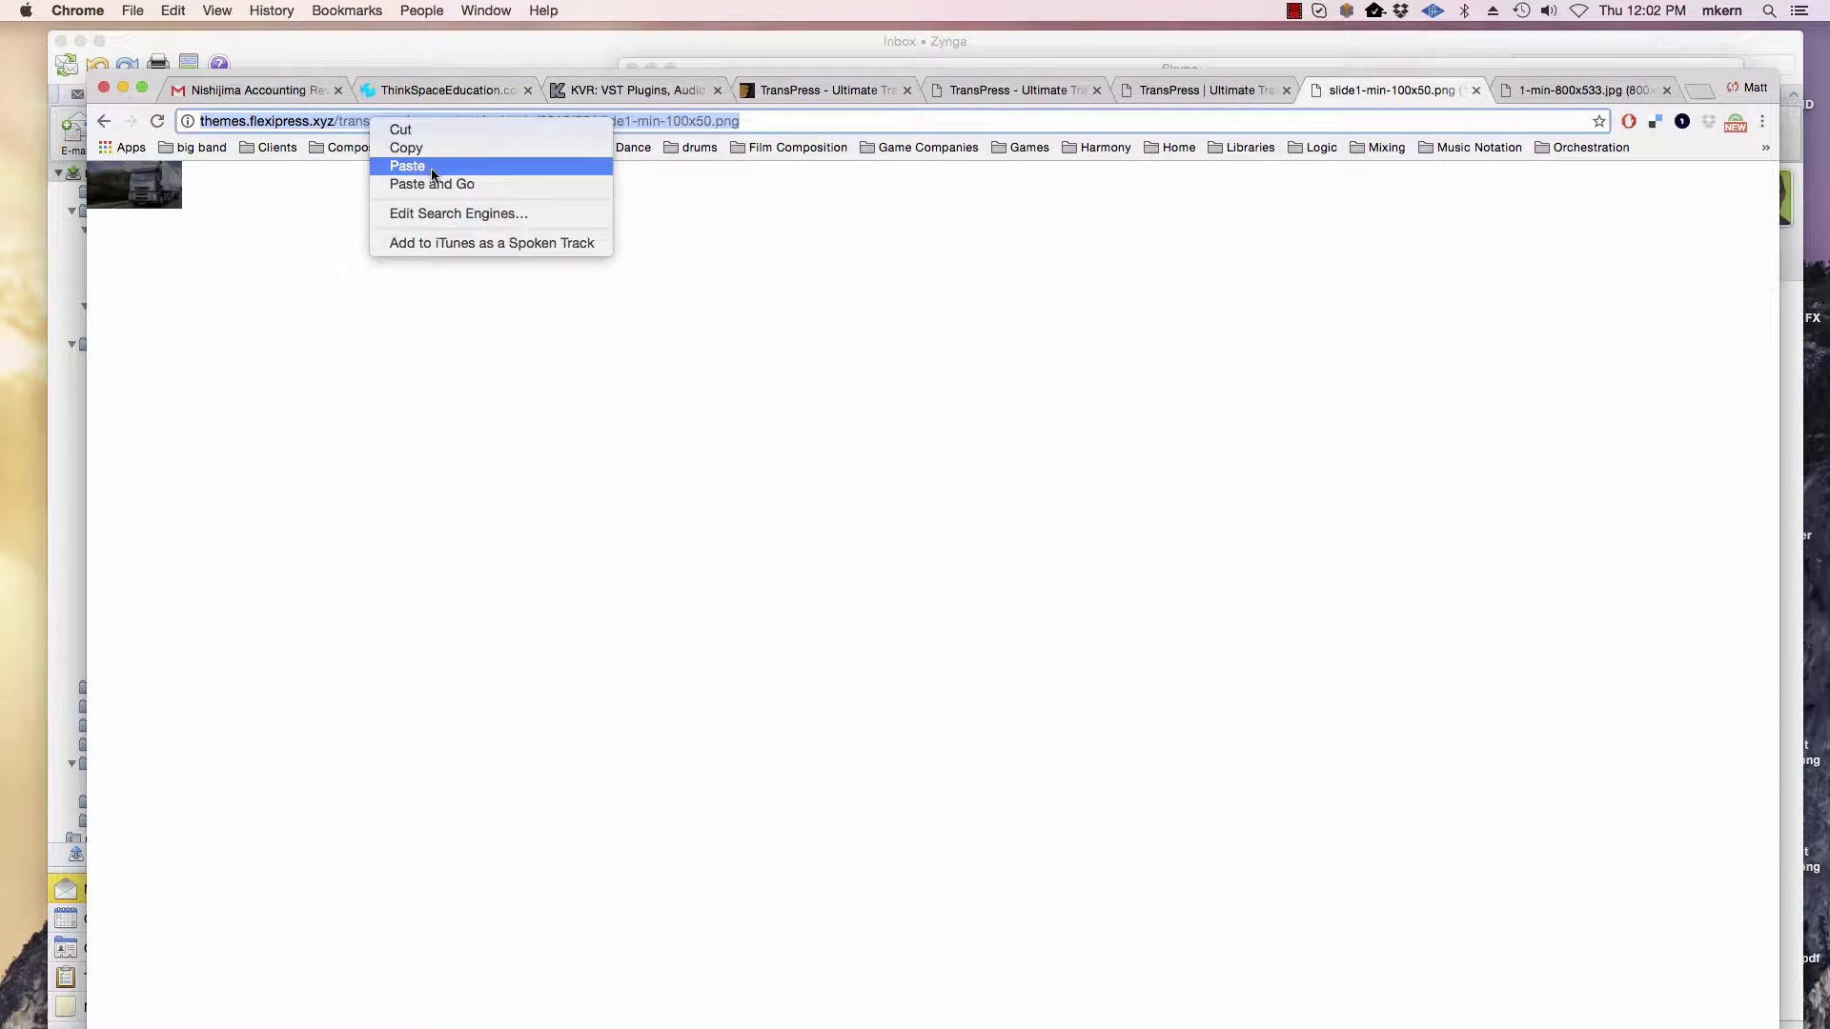
left_click(496, 184)
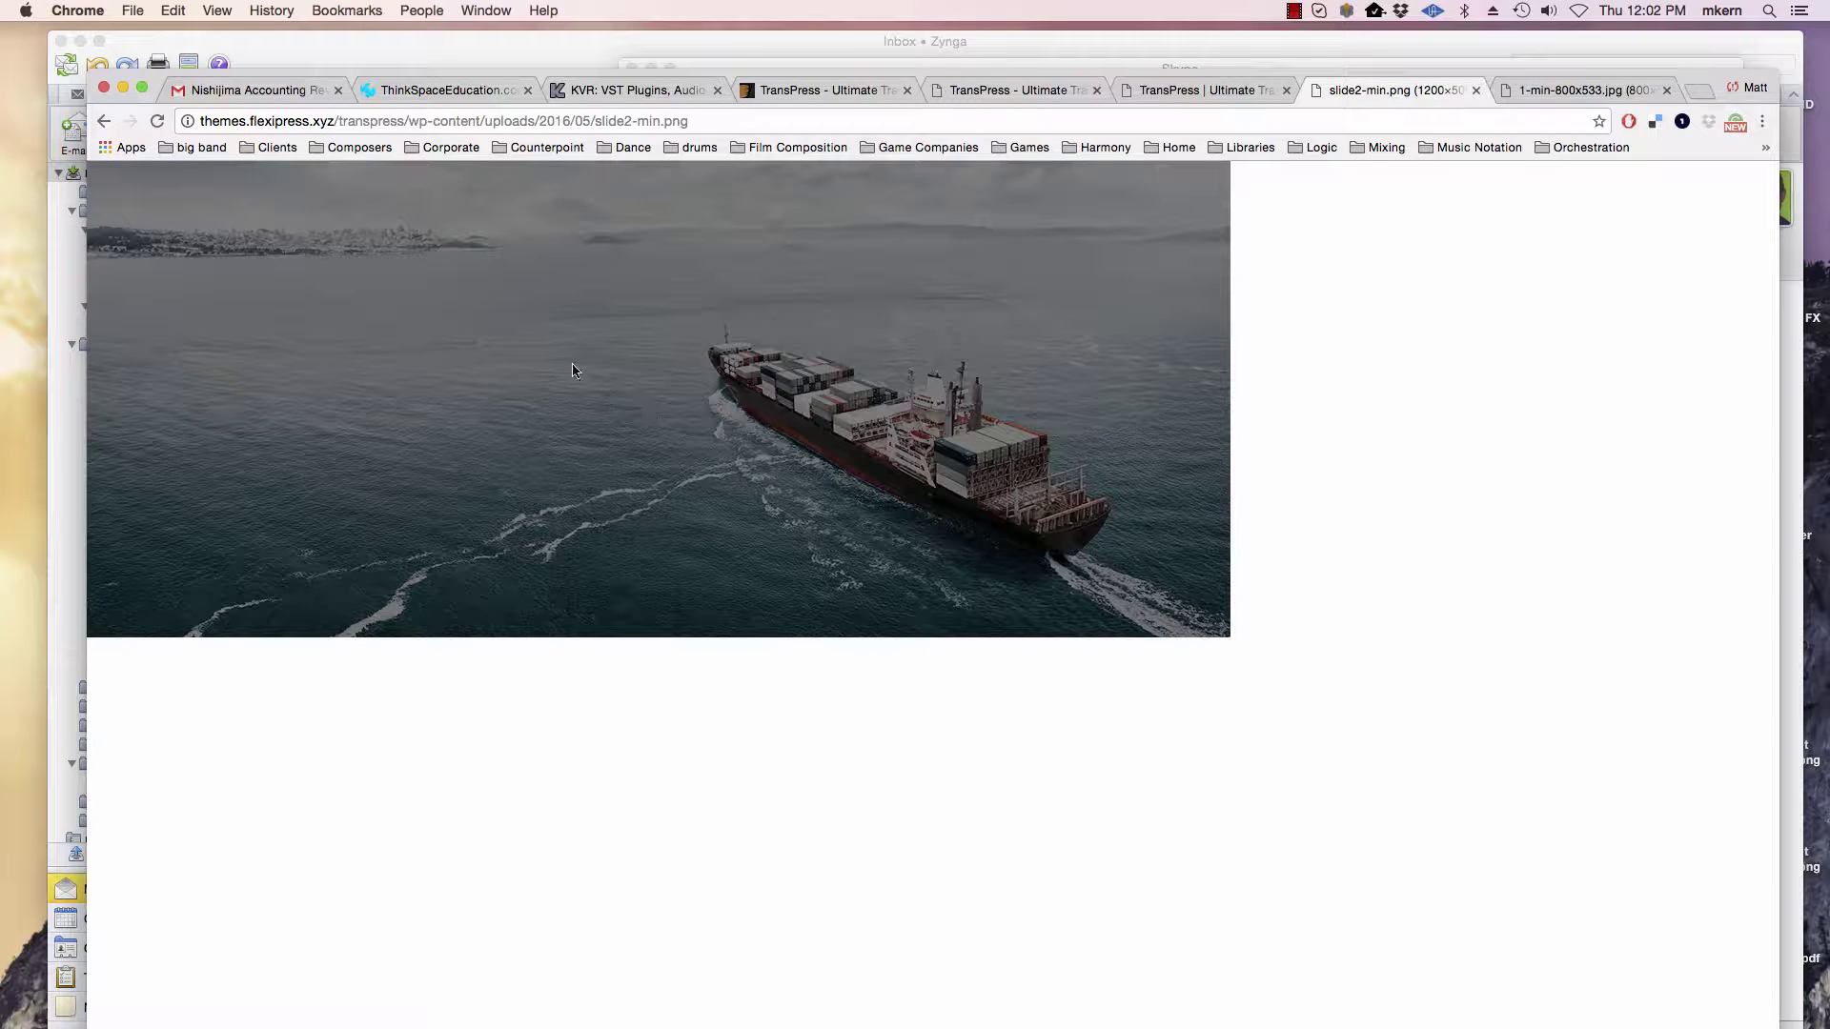
Step: Inspect the ship image to confirm its 1200 × 500 size in DevTools
right_click(648, 487)
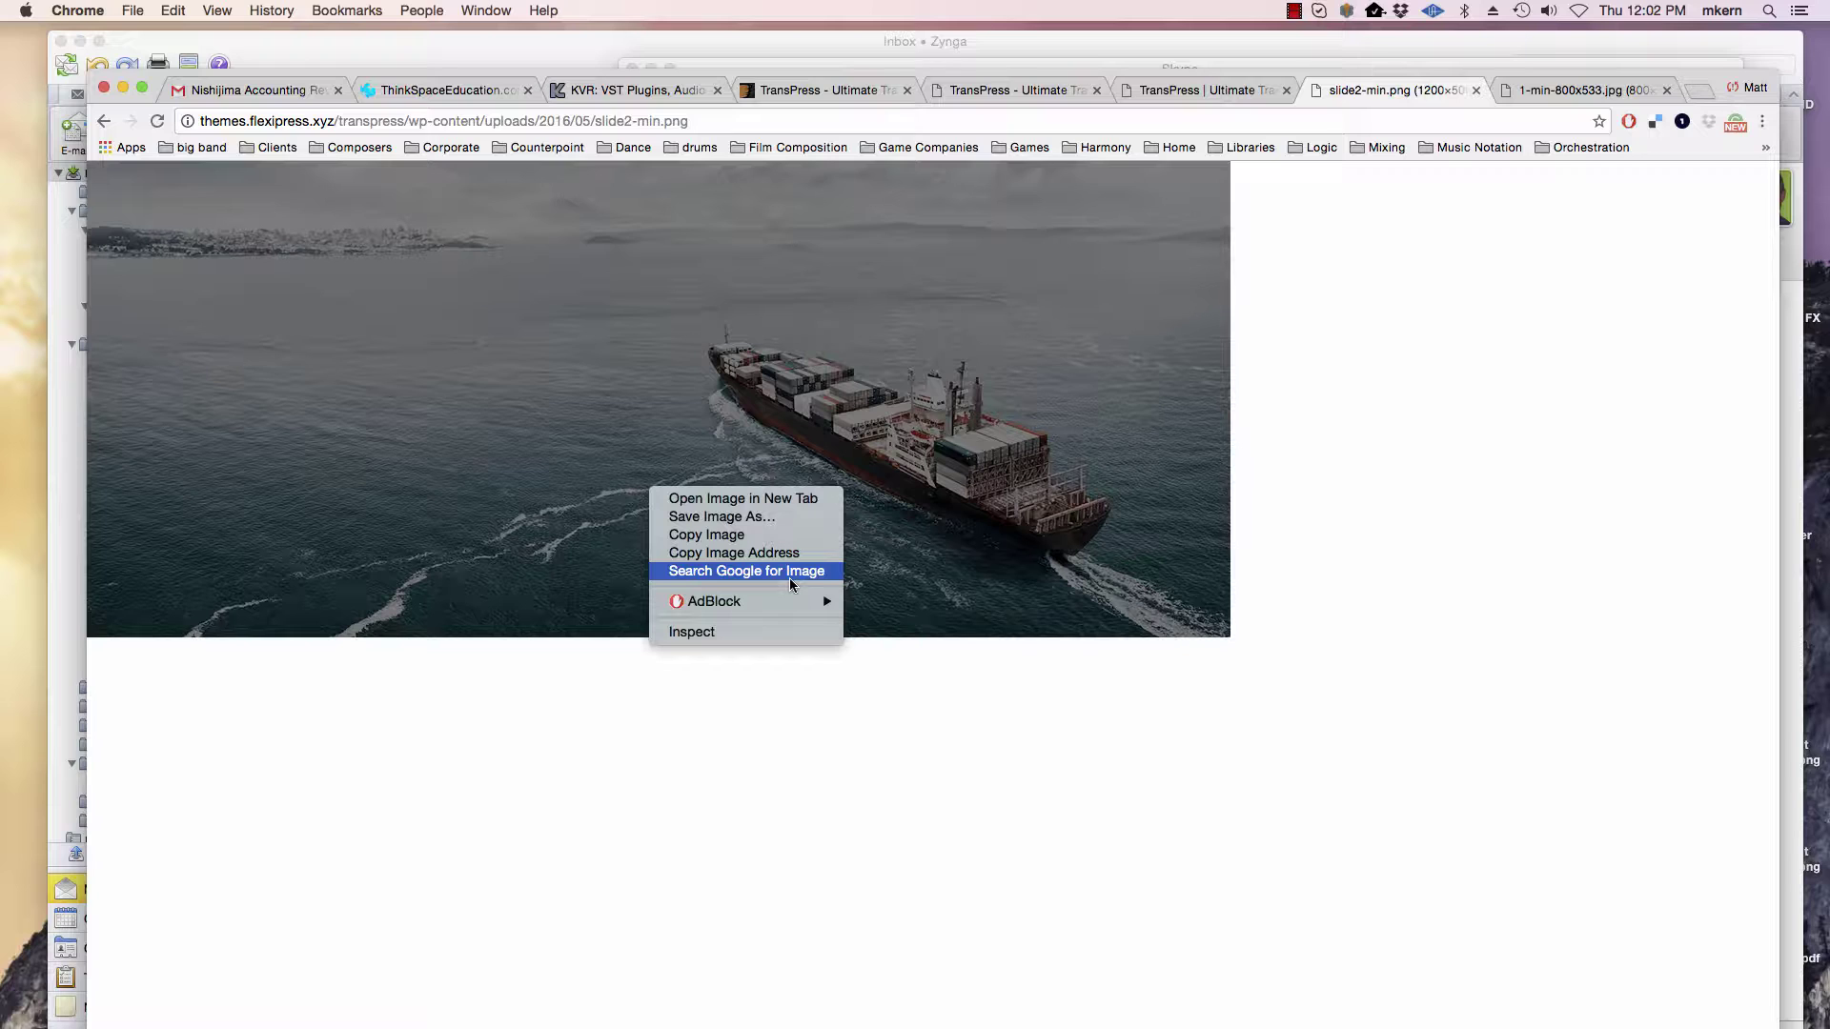
left_click(785, 421)
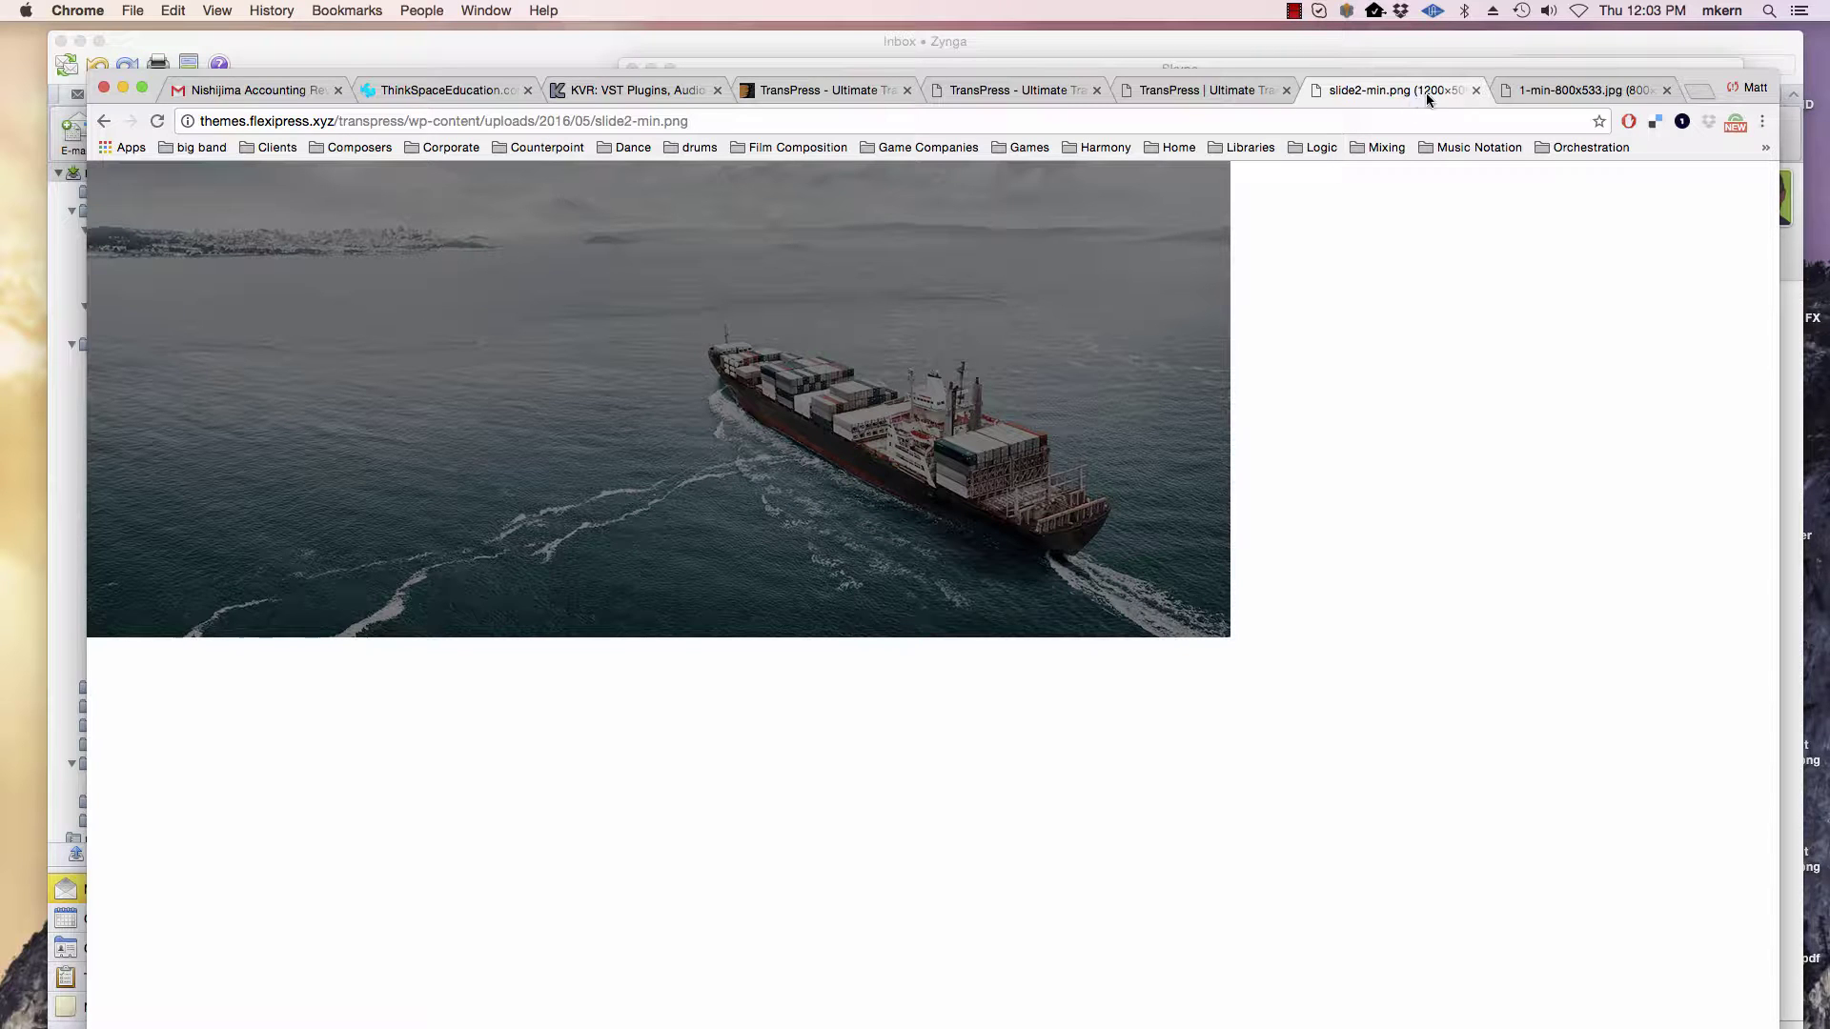
right_click(561, 474)
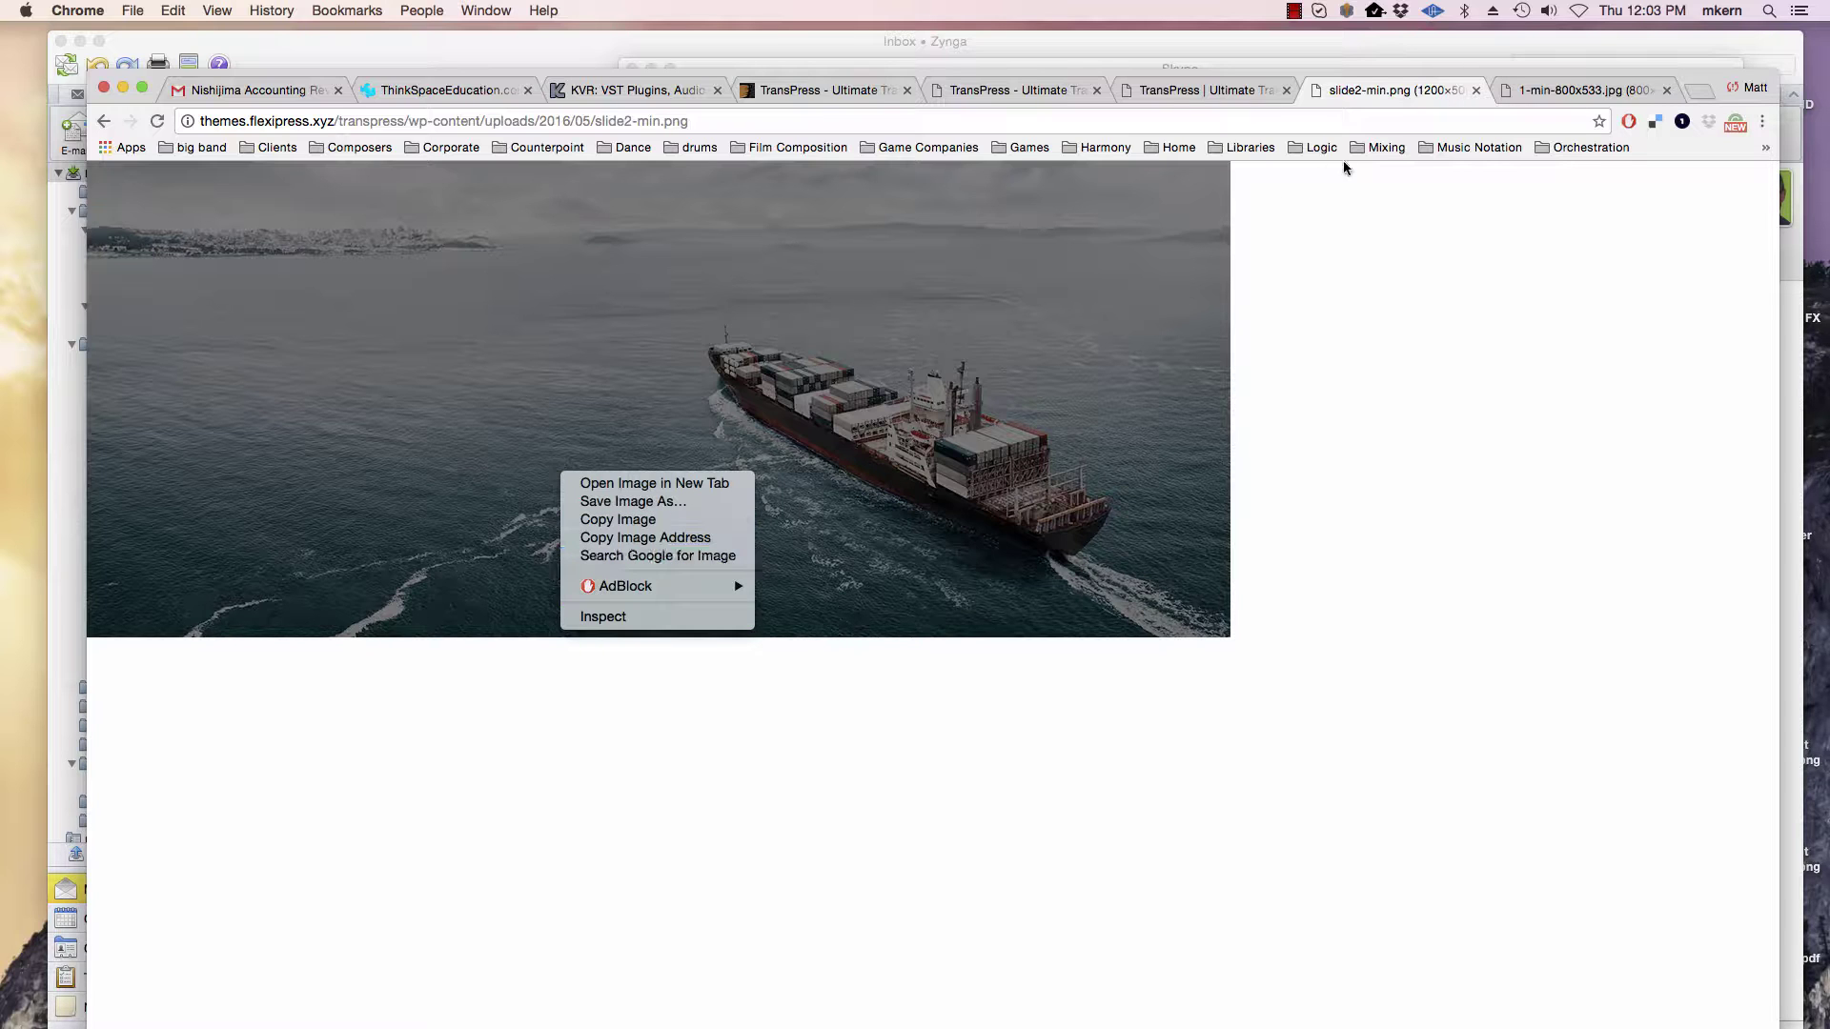
left_click(636, 620)
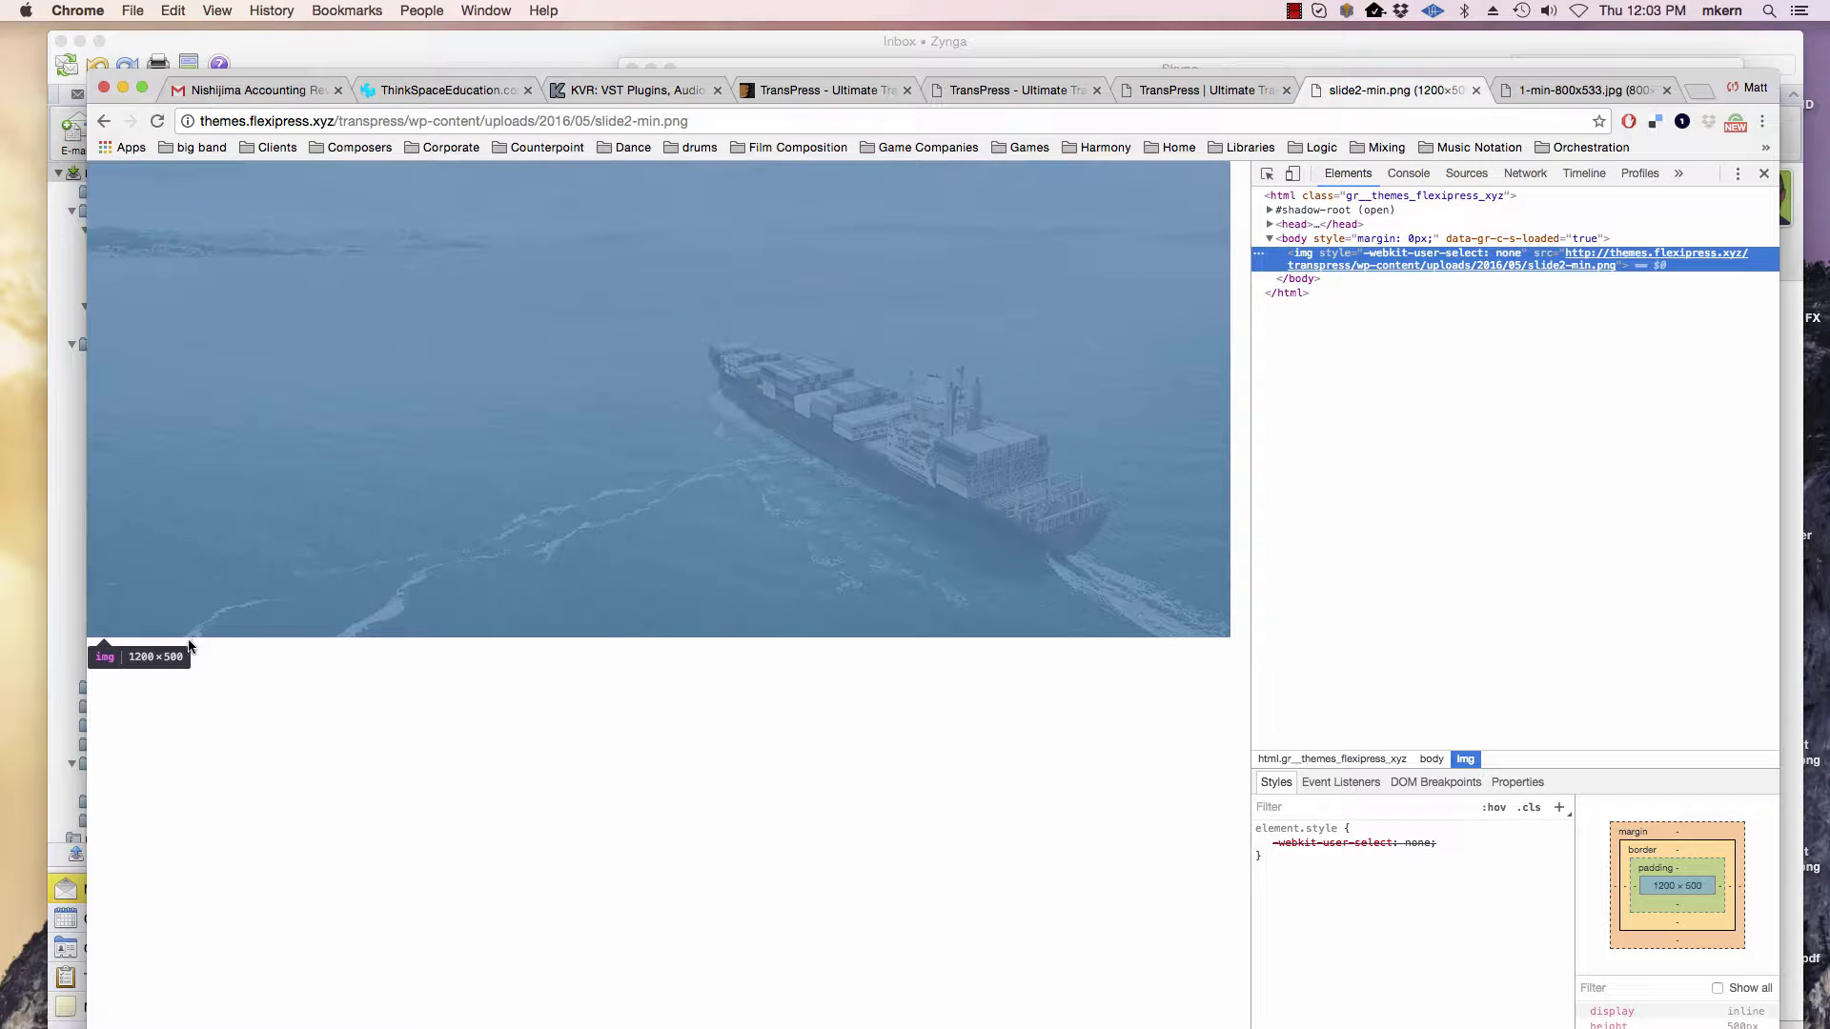
Step: On the TransPress tab, collapse the container node and close DevTools to show the full homepage
left_click(1180, 96)
left_click(1012, 91)
left_click(1197, 91)
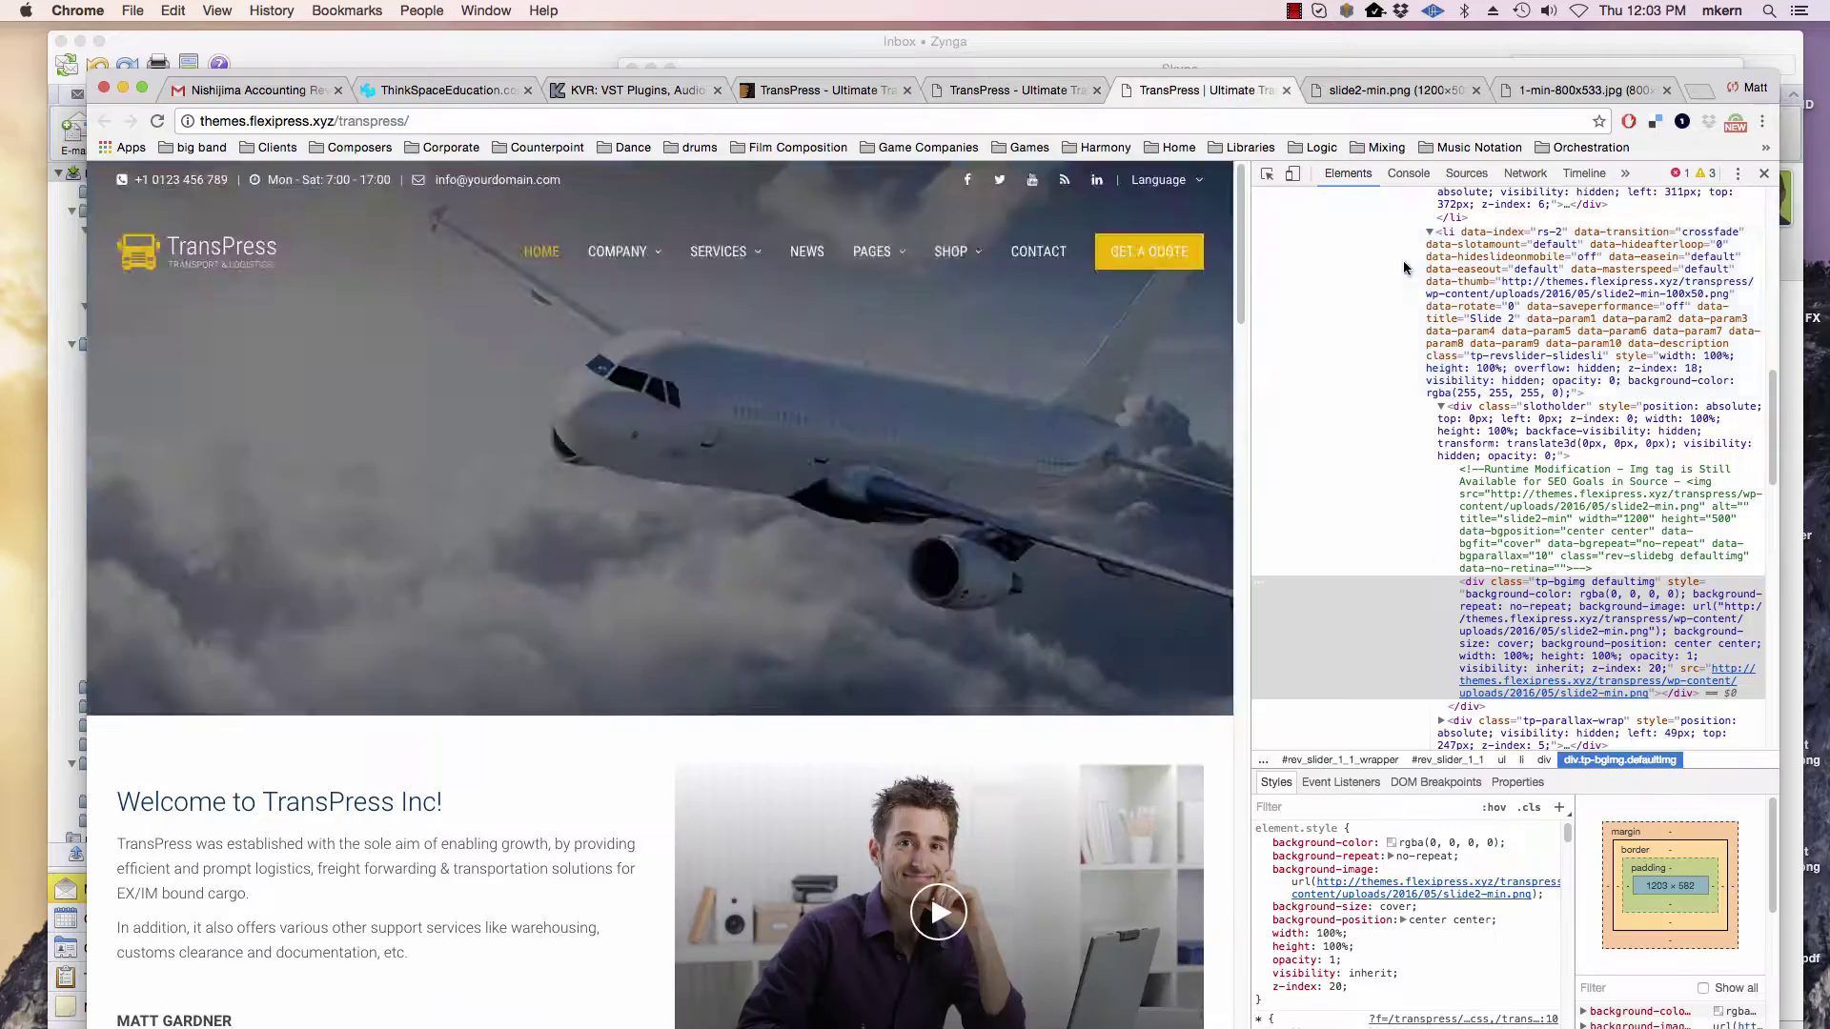
scroll(1525, 362, "down", 5)
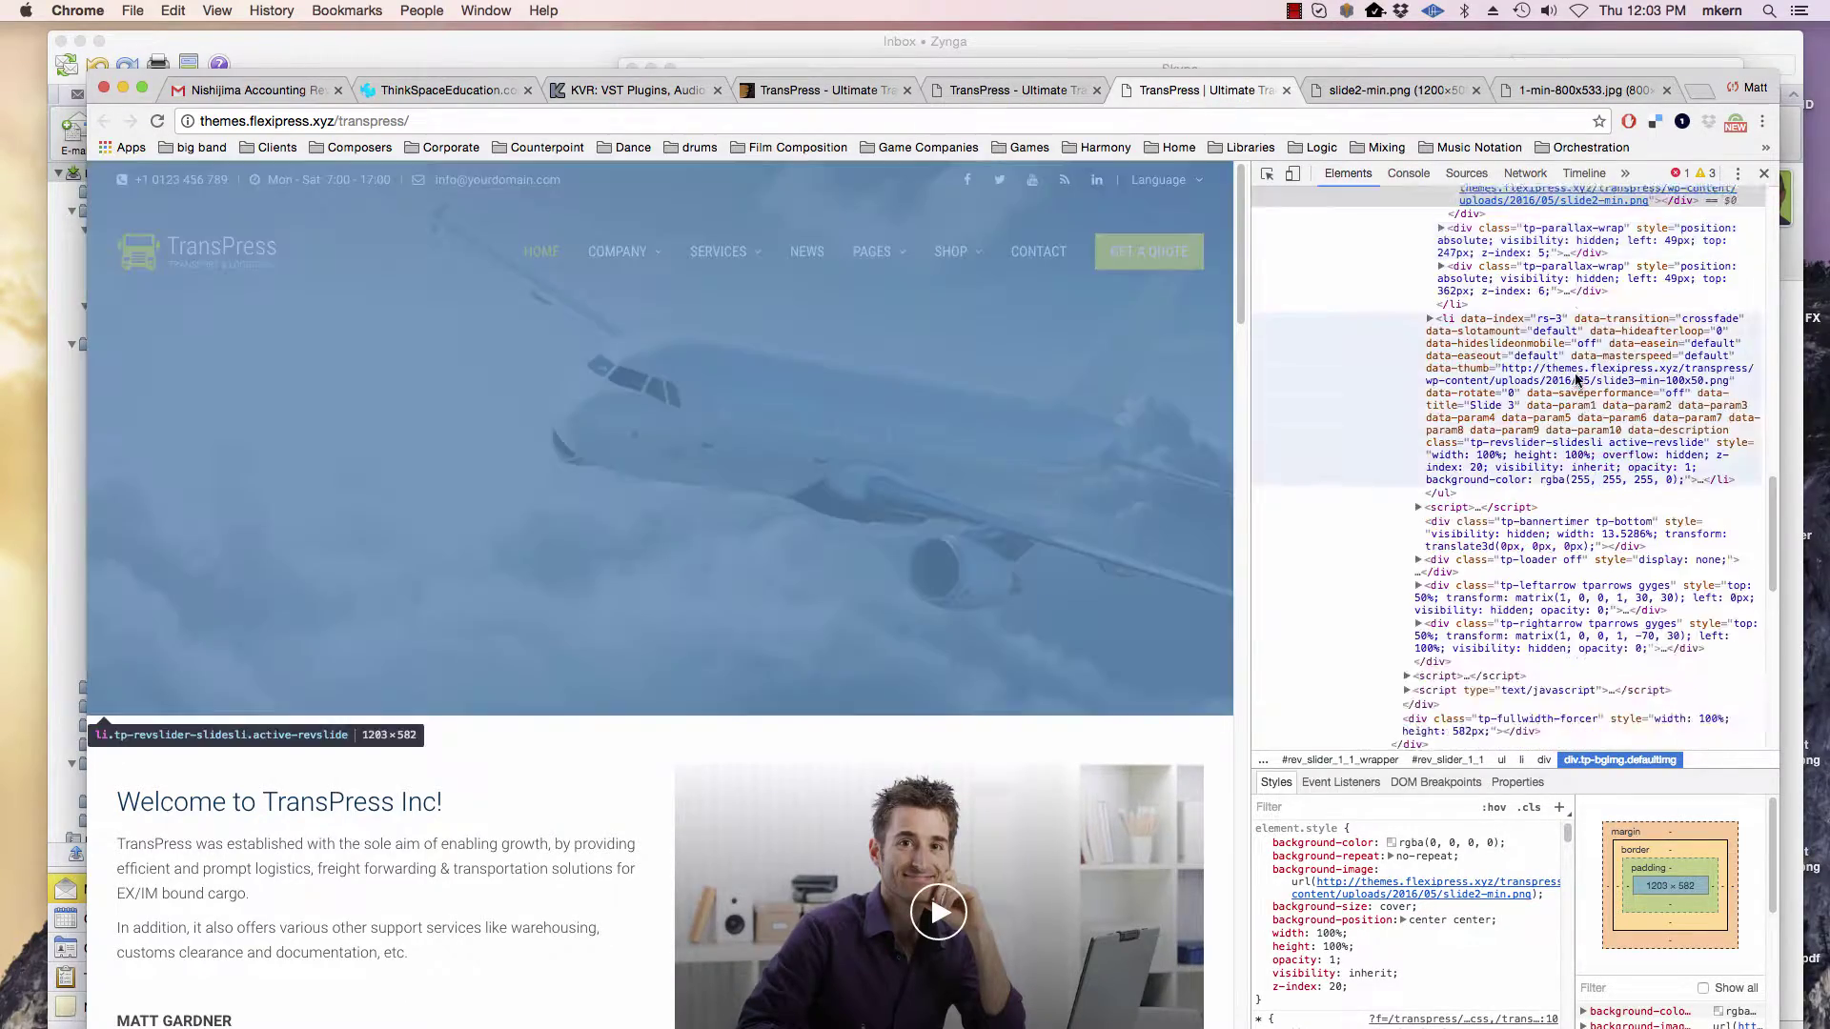
scroll(1563, 372, "up", 10)
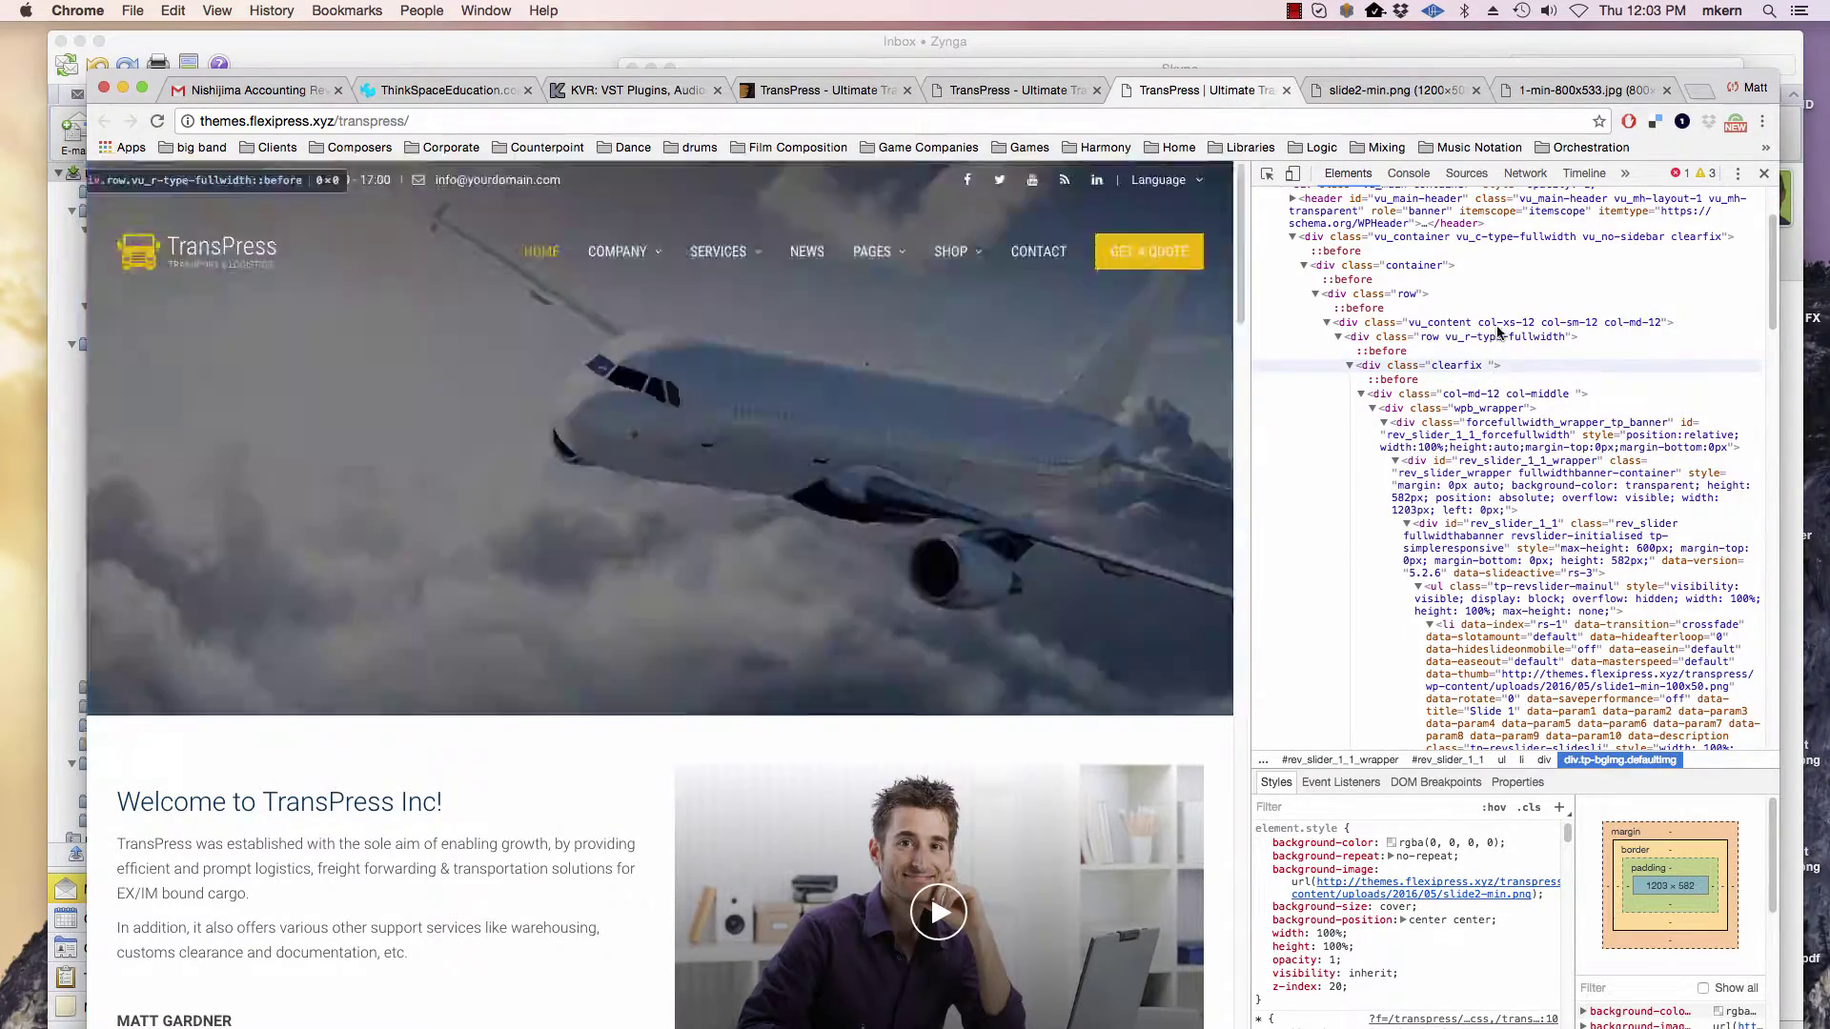
left_click(1304, 265)
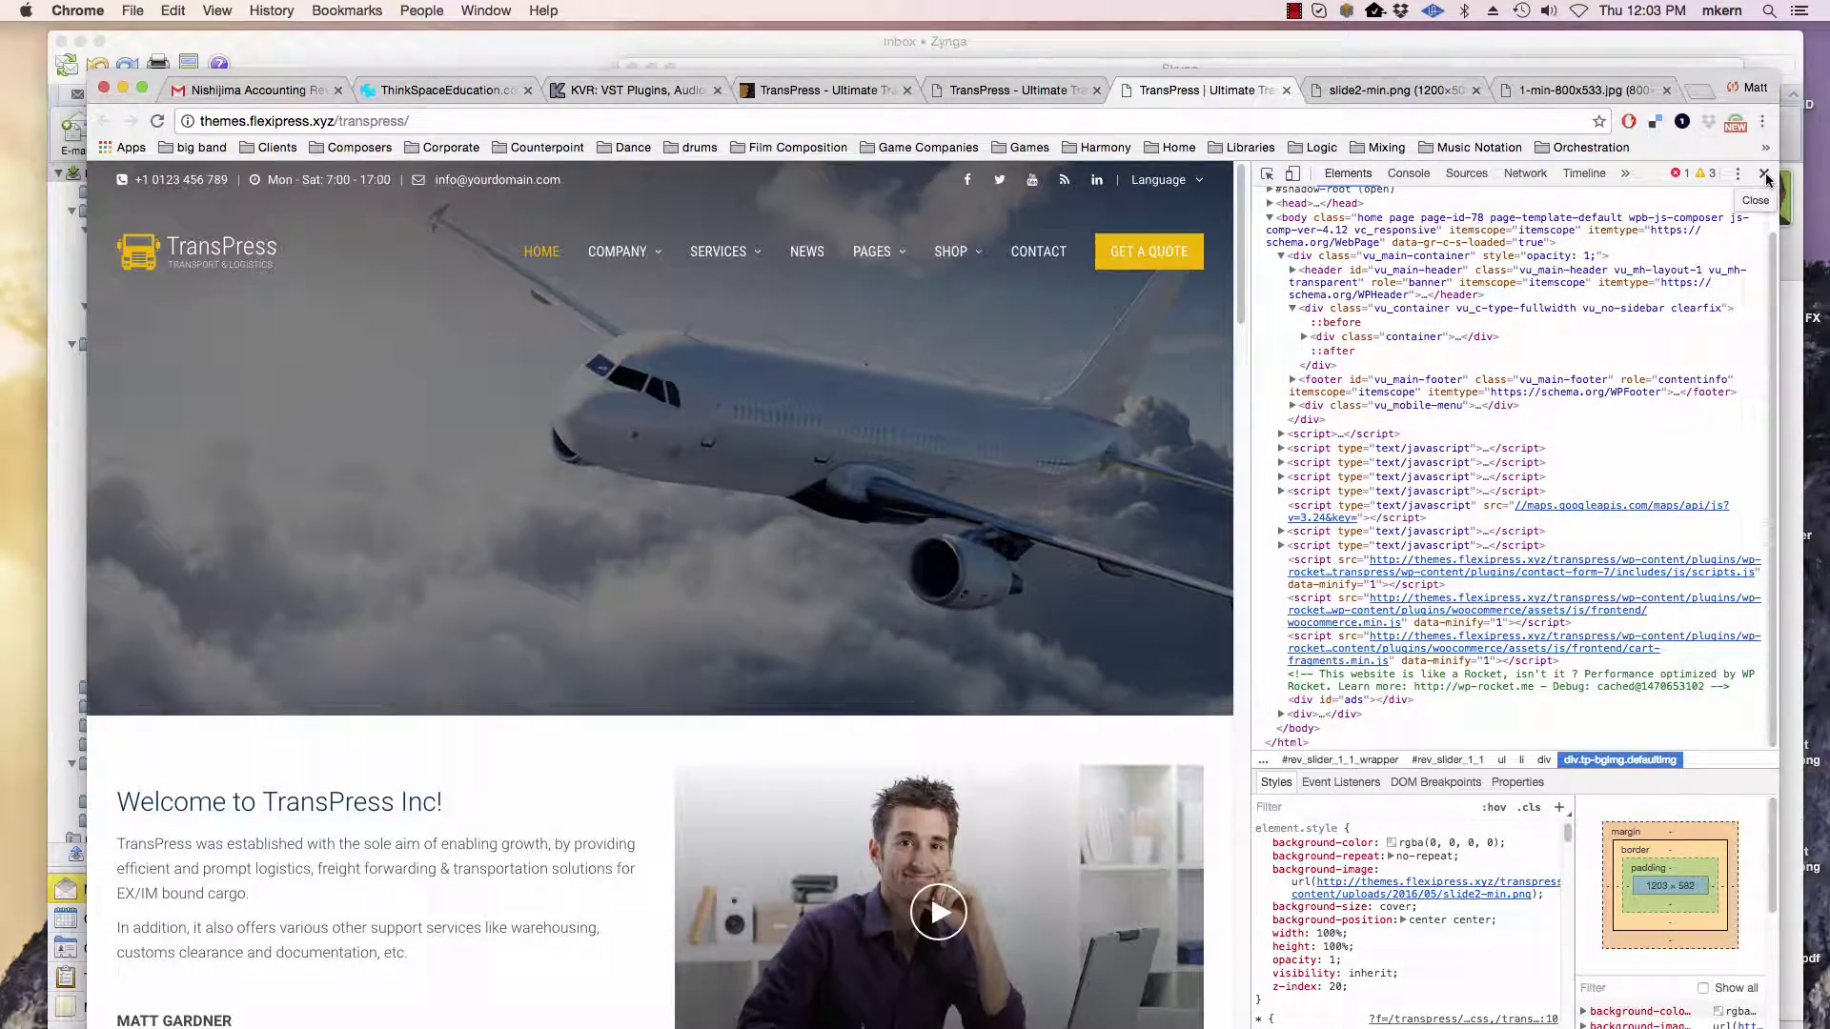
left_click(1764, 174)
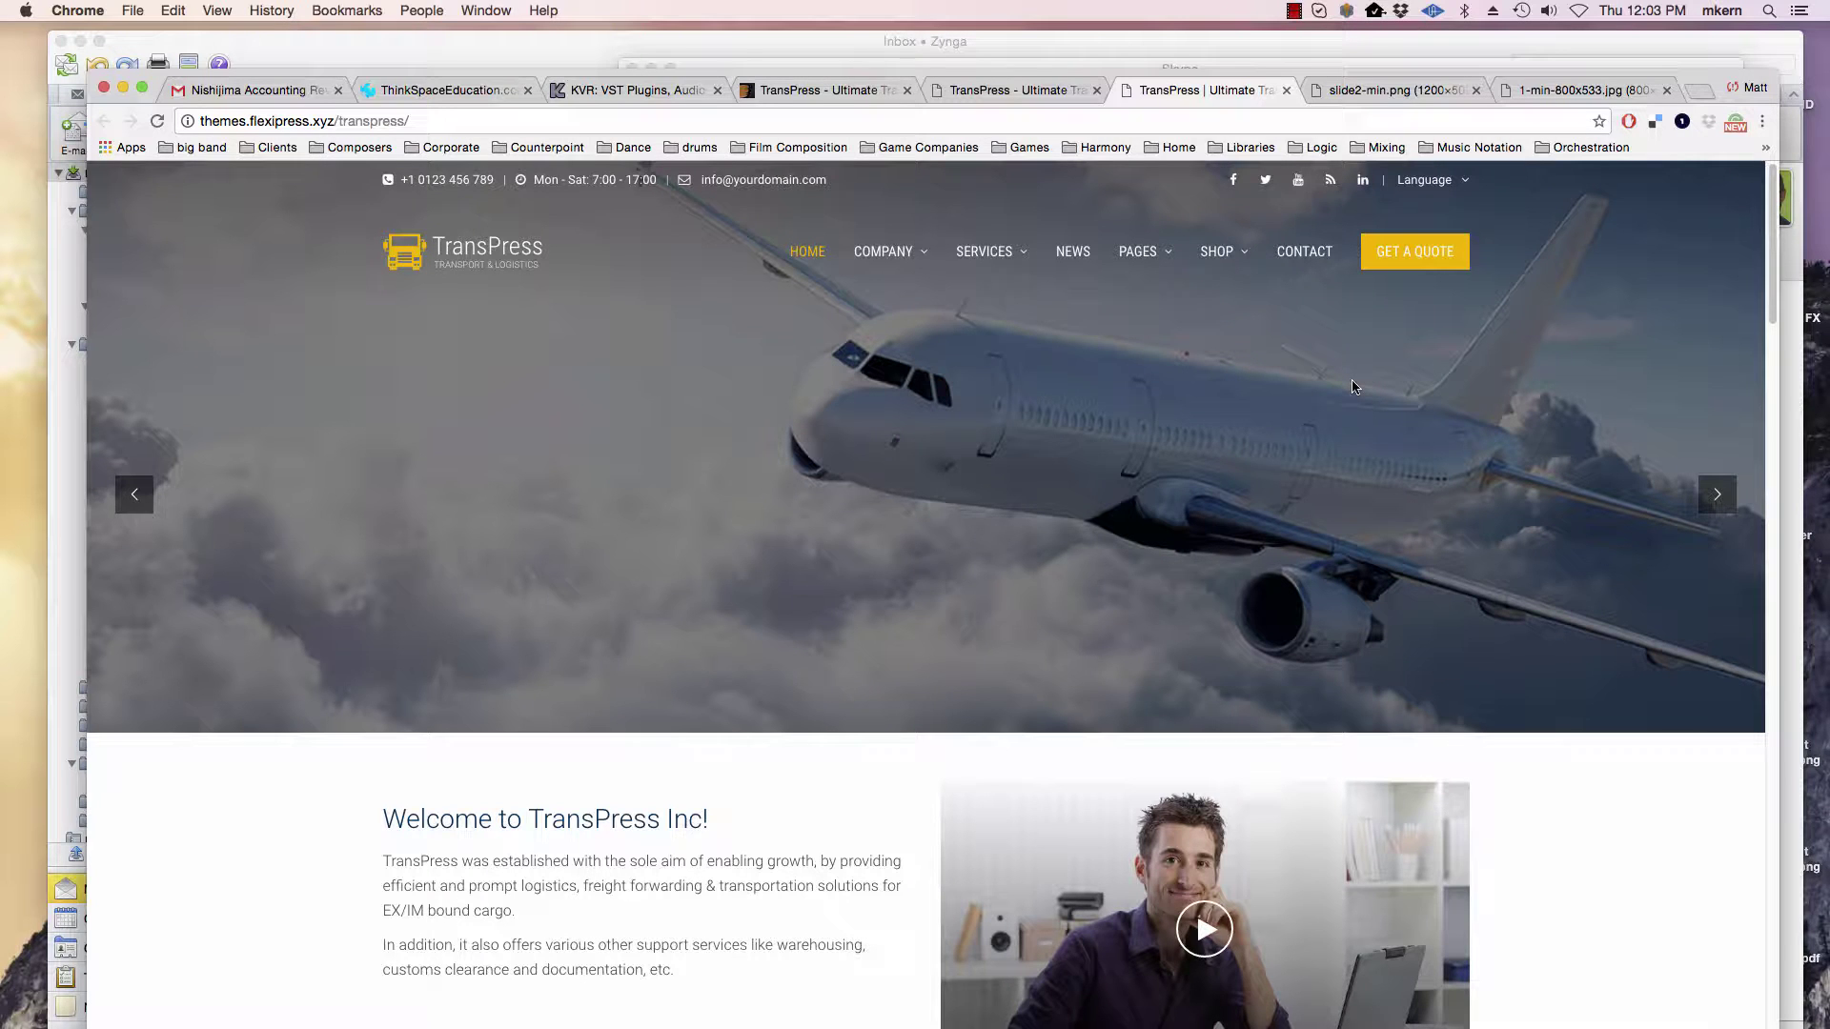
scroll(1353, 386, "down", 2)
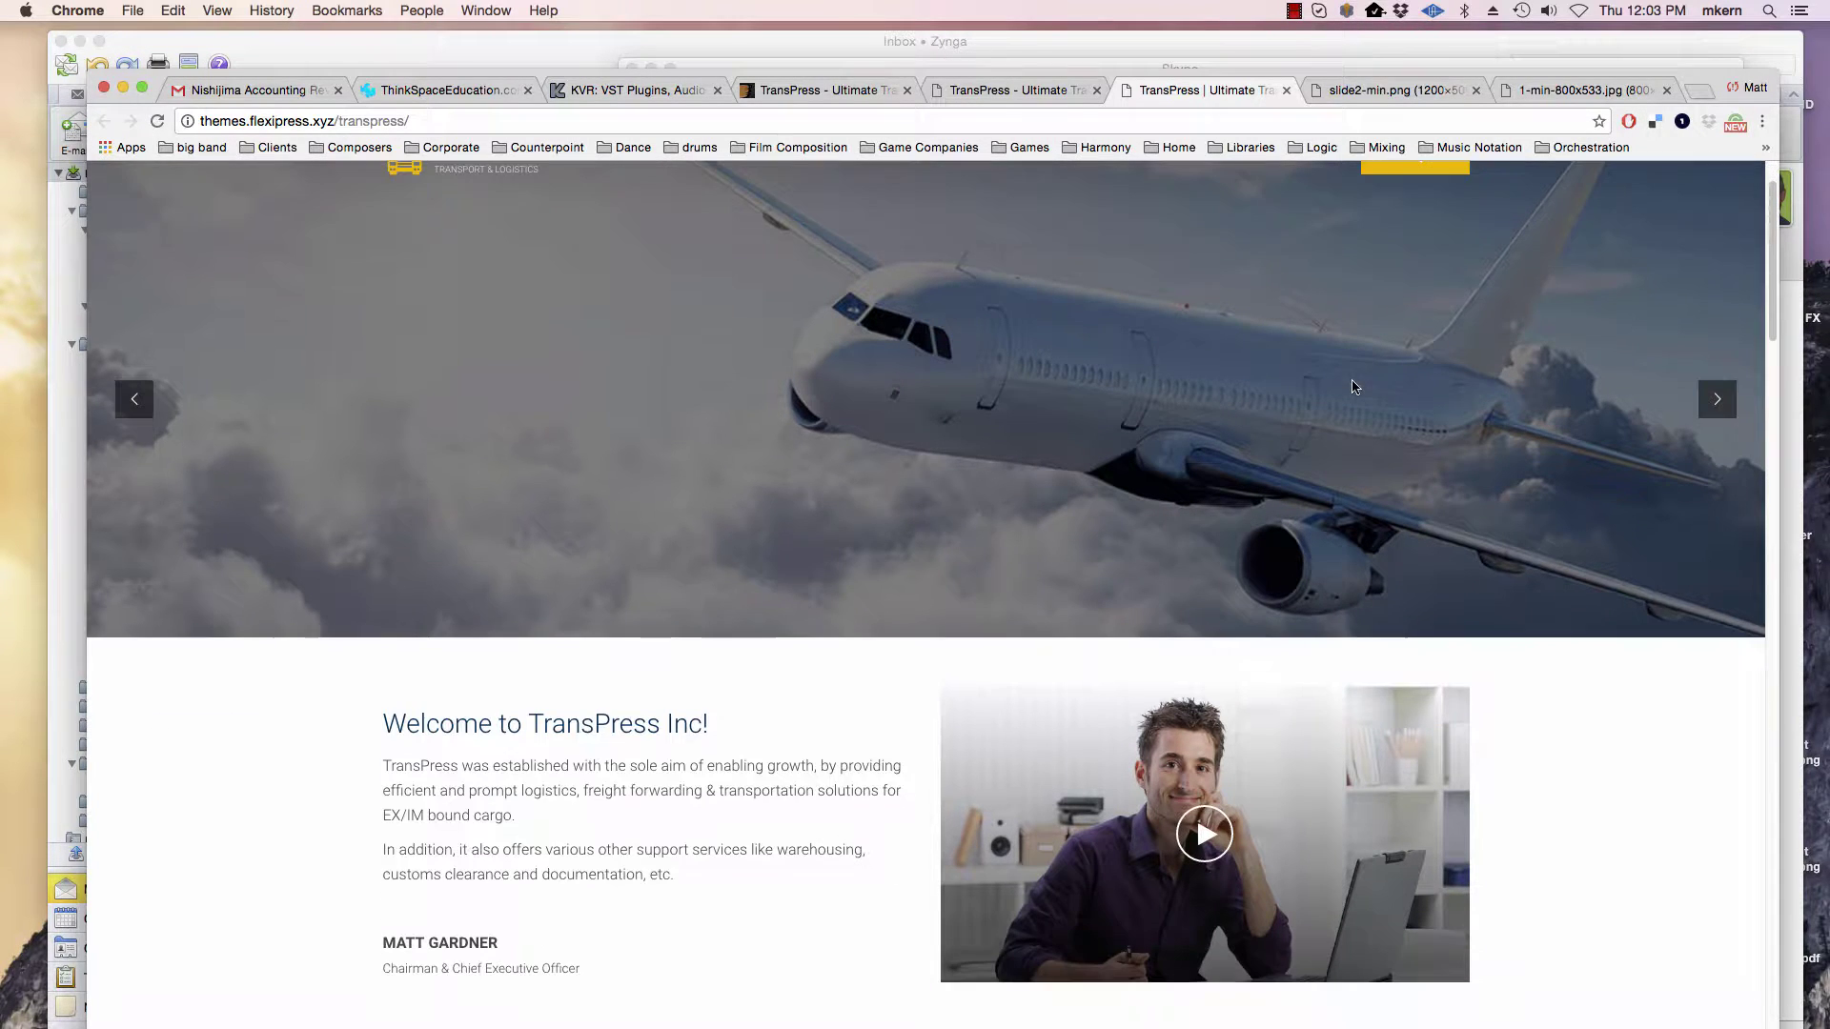